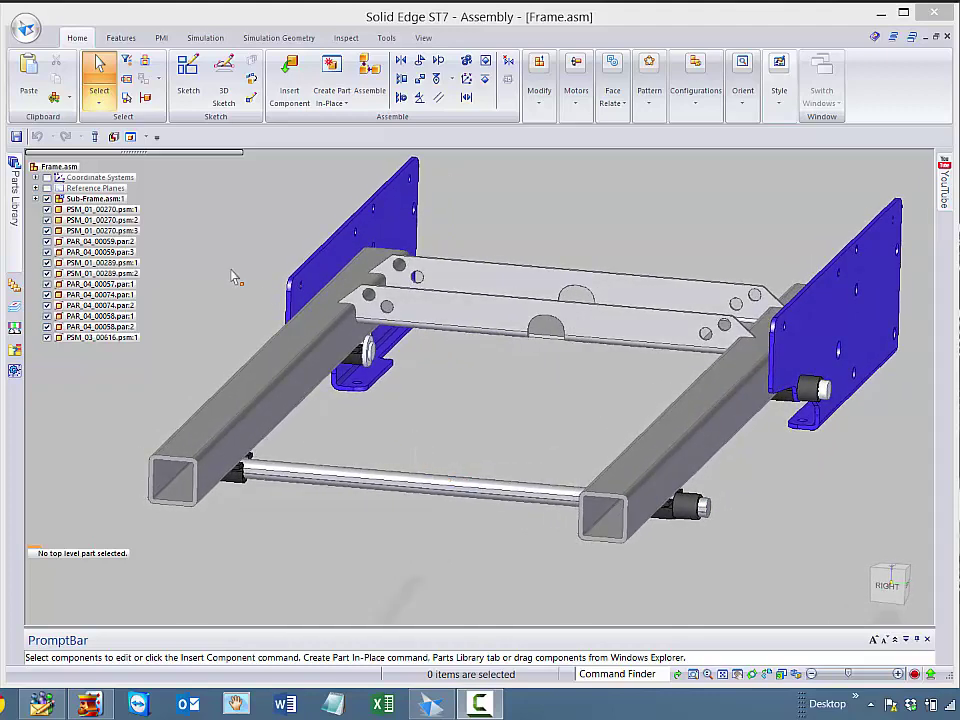
- Open the SolidWorks part Adapter.SLDPRT from the Components folder as a new part, filtering the file list to SolidWorks Part documents
{"action": "left_click", "coordinate": [22, 30]}
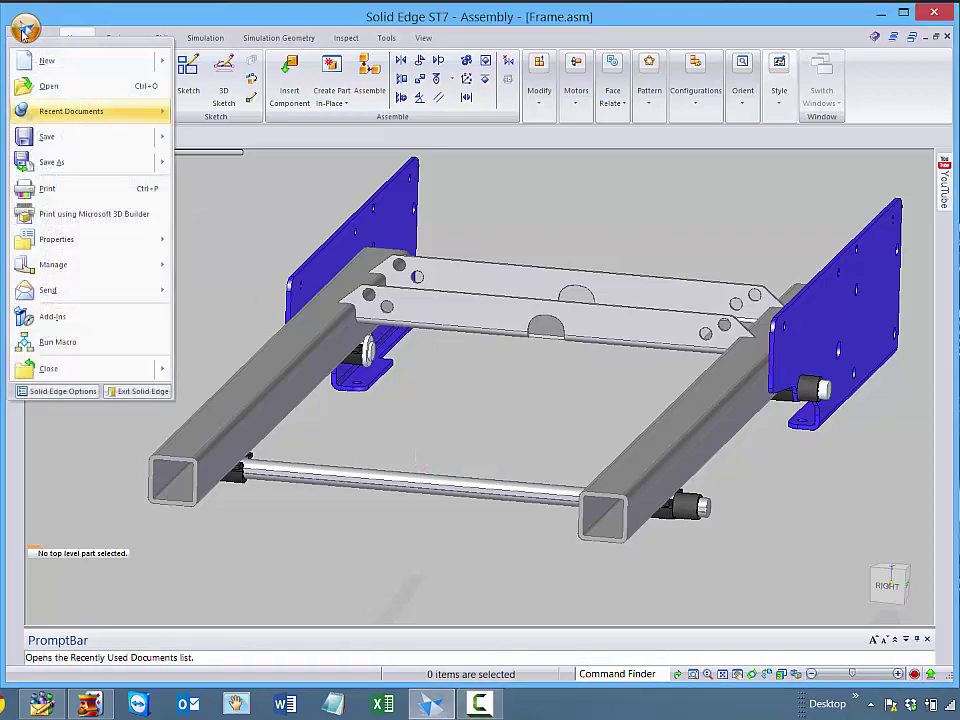
{"action": "left_click", "coordinate": [50, 84]}
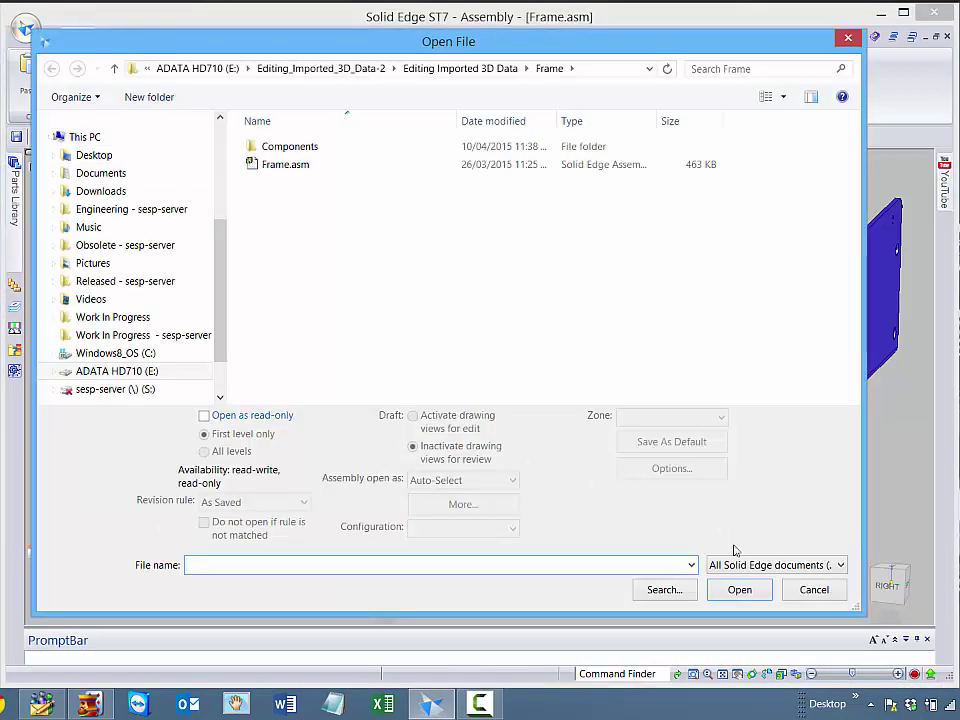
{"action": "left_click", "coordinate": [760, 565]}
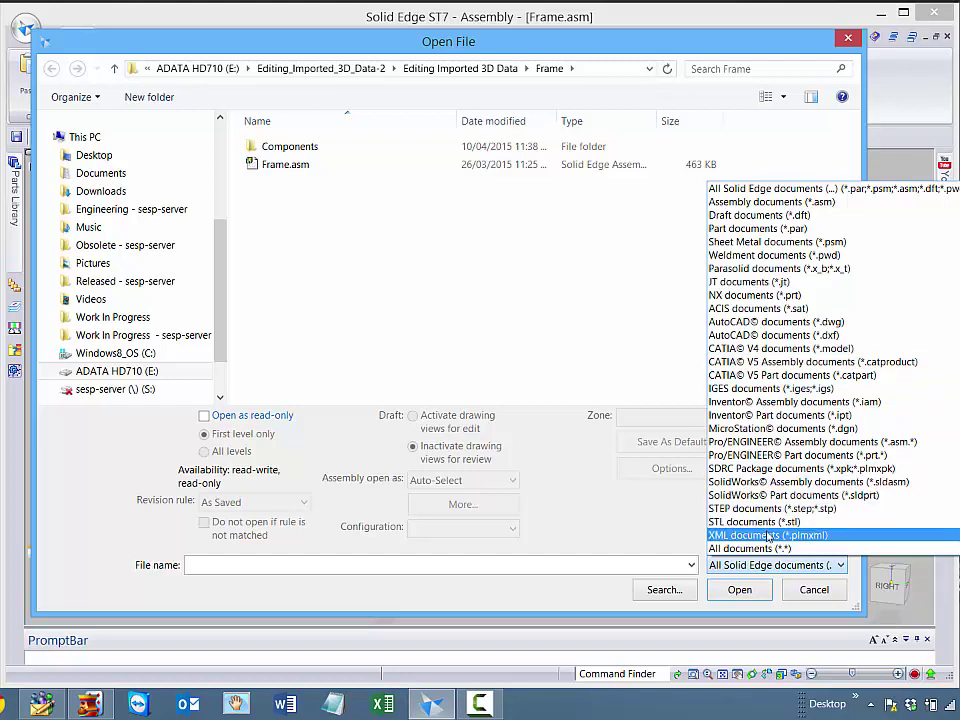
{"action": "left_click", "coordinate": [765, 495]}
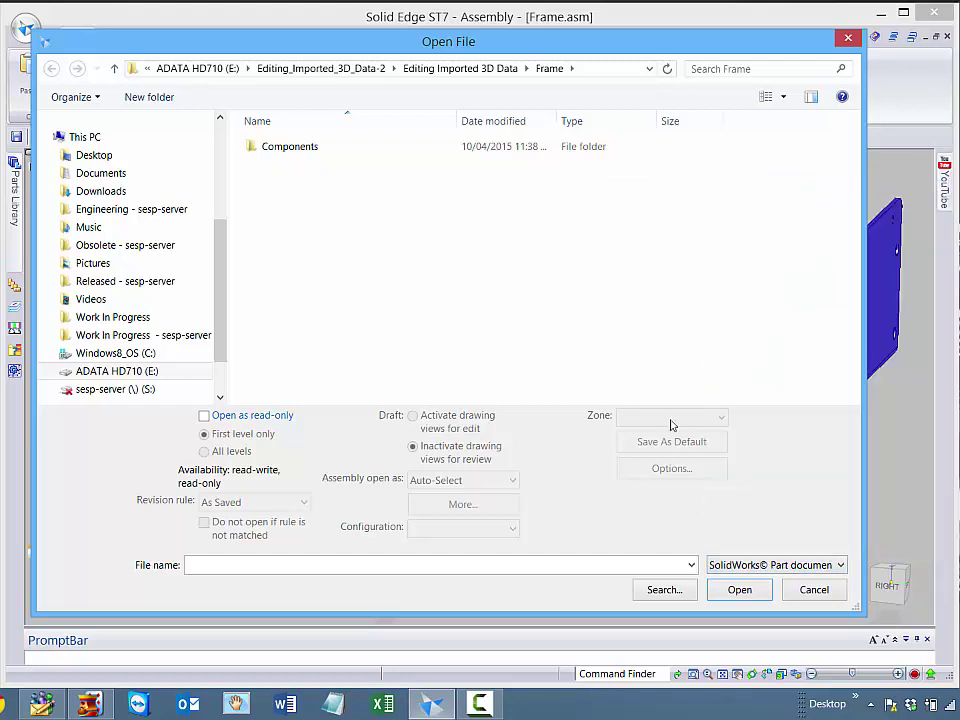
{"action": "double_click", "coordinate": [272, 150]}
{"action": "double_click", "coordinate": [272, 152]}
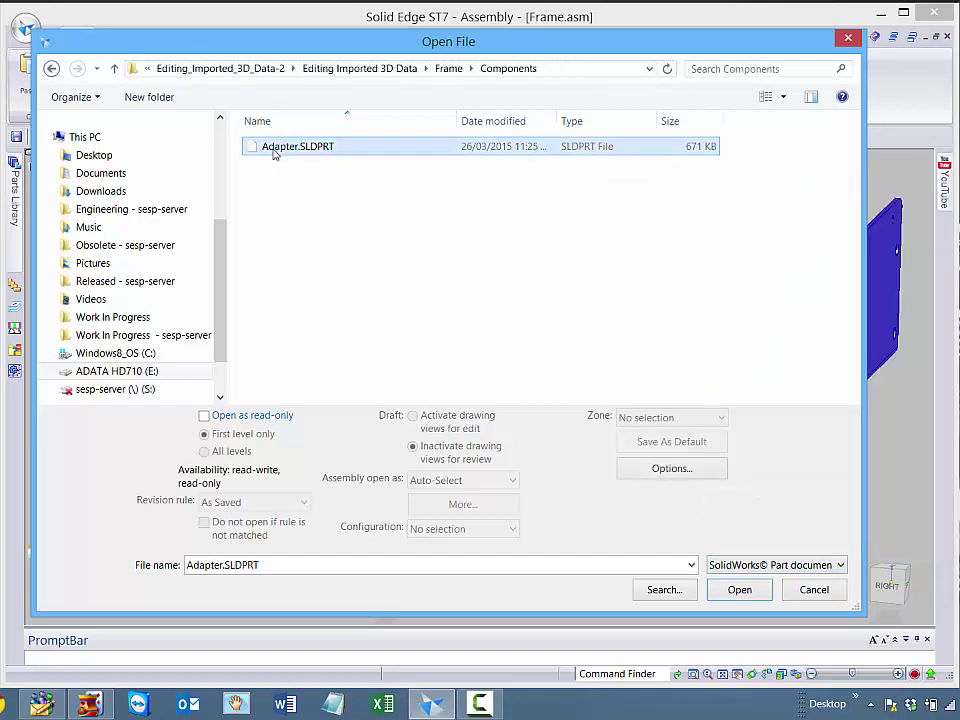
{"action": "double_click", "coordinate": [540, 264]}
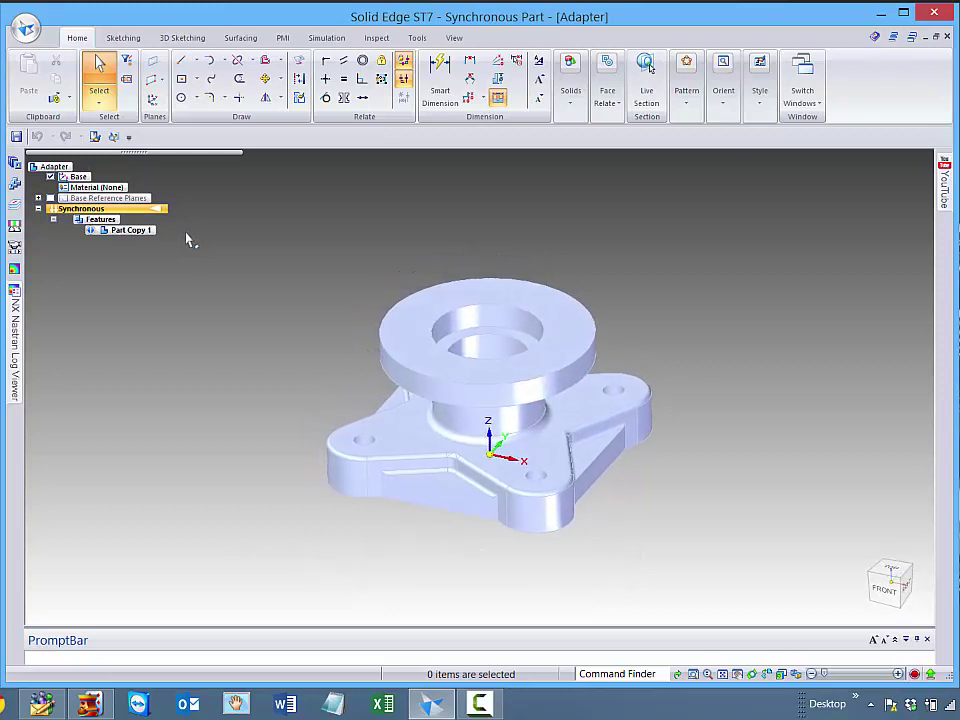
- Assign the material Steel to the imported adapter part
{"action": "left_click", "coordinate": [97, 187]}
{"action": "right_click", "coordinate": [100, 187]}
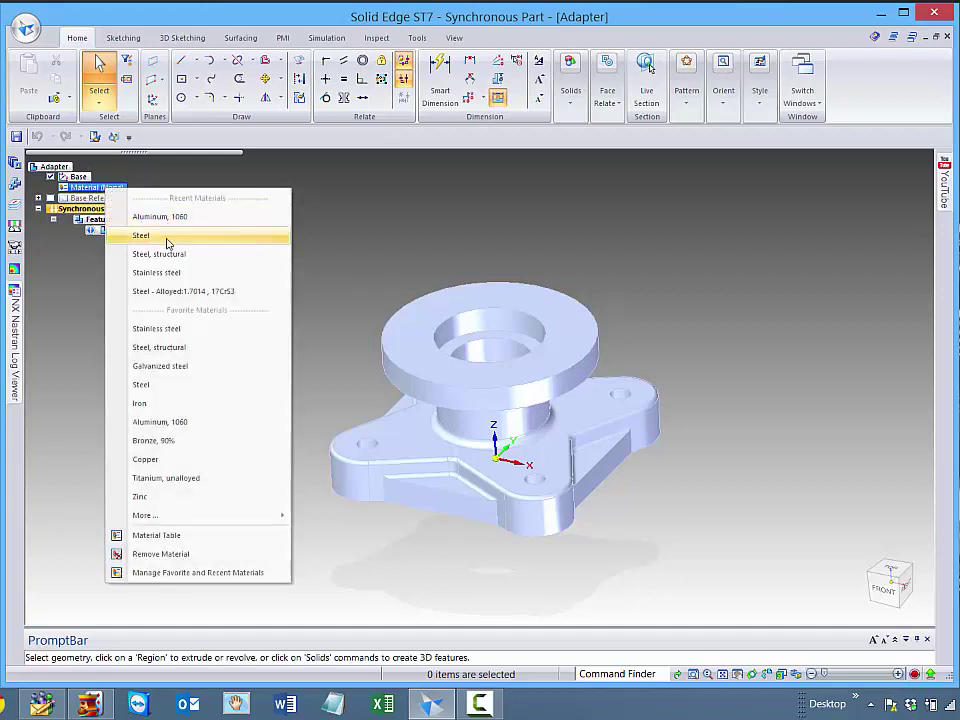
{"action": "left_click", "coordinate": [167, 236]}
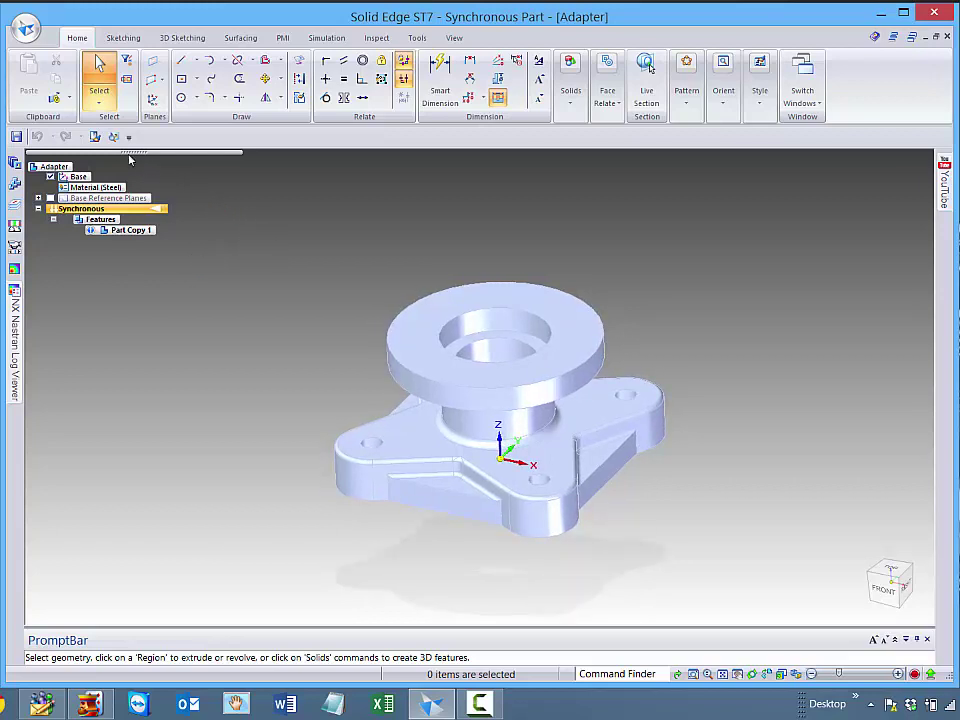
- Paint the whole adapter body with the Orange style
{"action": "left_click", "coordinate": [95, 136]}
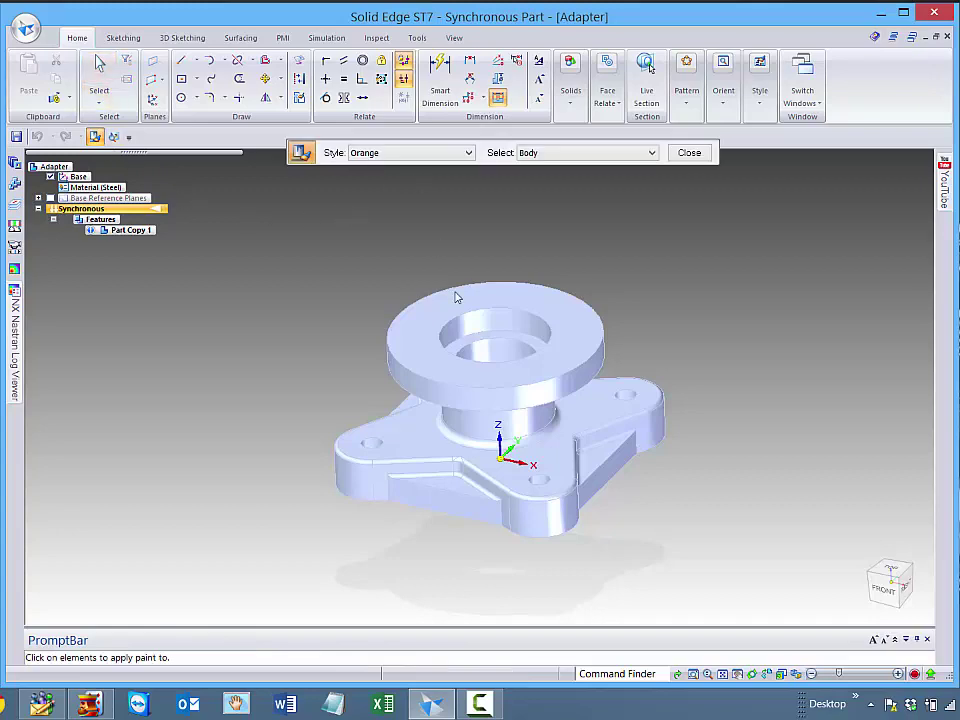
{"action": "left_click", "coordinate": [409, 313]}
{"action": "key", "text": "Escape"}
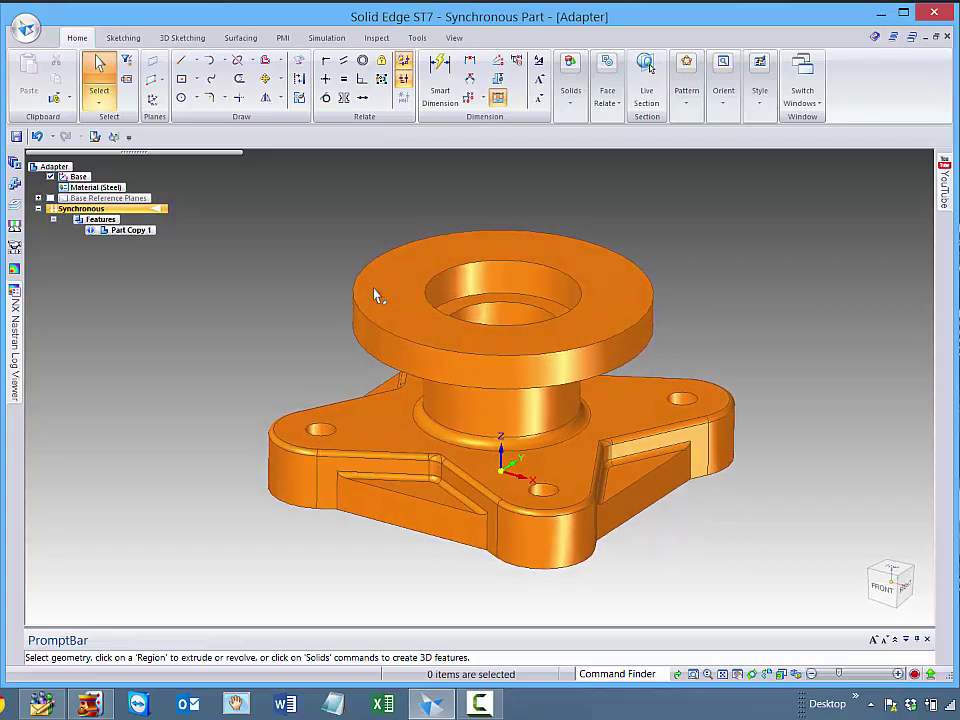
- Move the triangular ledge face between two feet of the base straight down, together with its matching ledges
{"action": "left_click", "coordinate": [636, 477]}
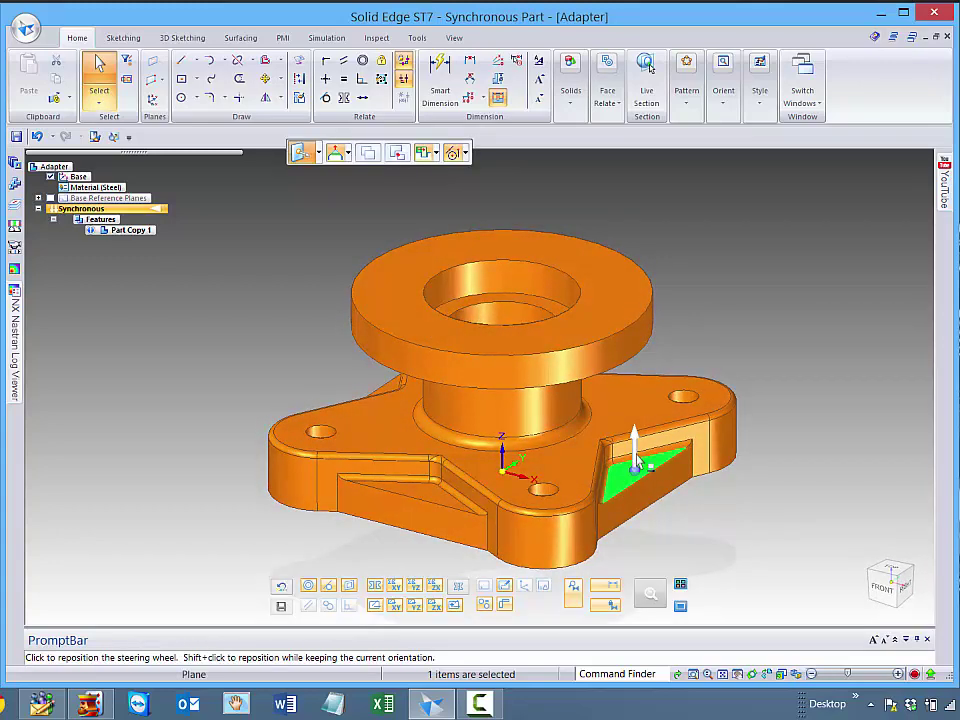
{"action": "left_click", "coordinate": [639, 470]}
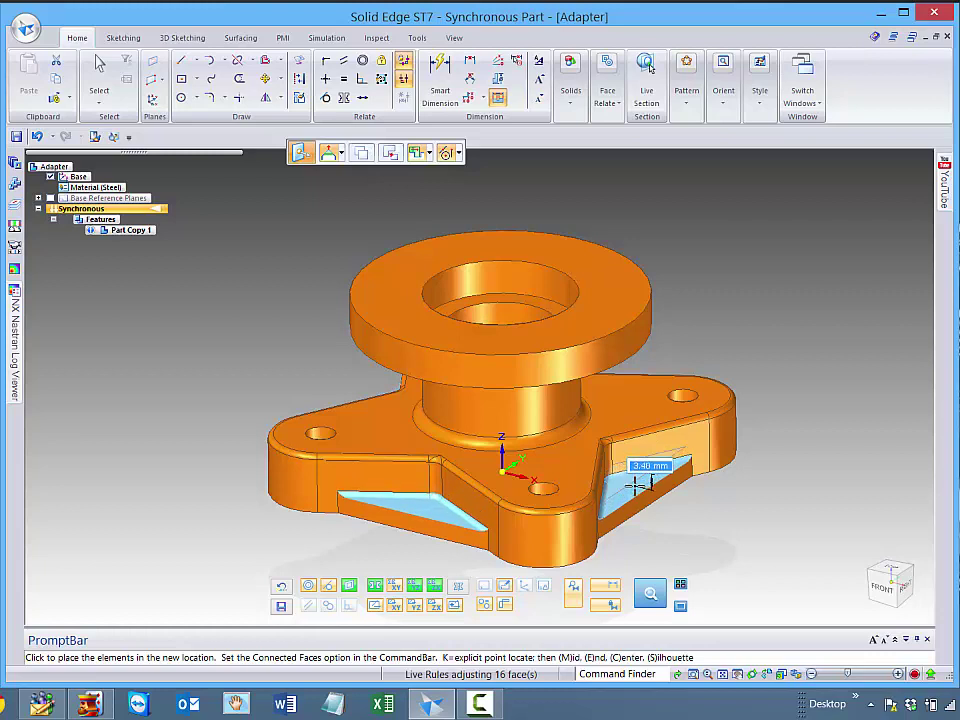
{"action": "left_click", "coordinate": [635, 484]}
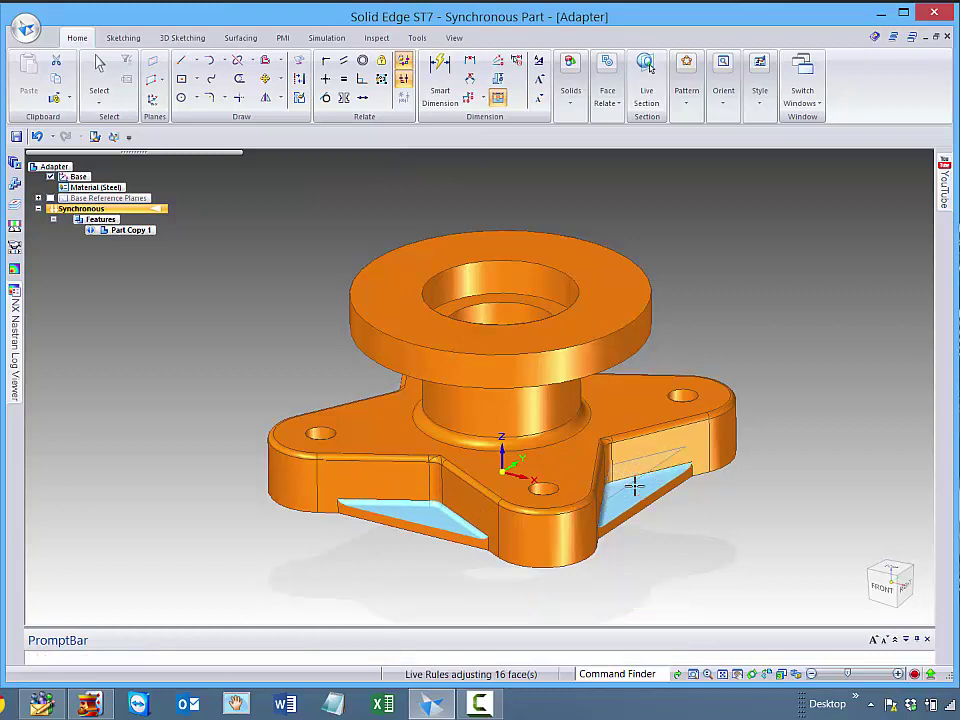
{"action": "left_click", "coordinate": [788, 462]}
- Set the diameter of the mounting holes in the base's feet to 5 mm
{"action": "middle_click_drag", "start_coordinate": [797, 483], "coordinate": [707, 440]}
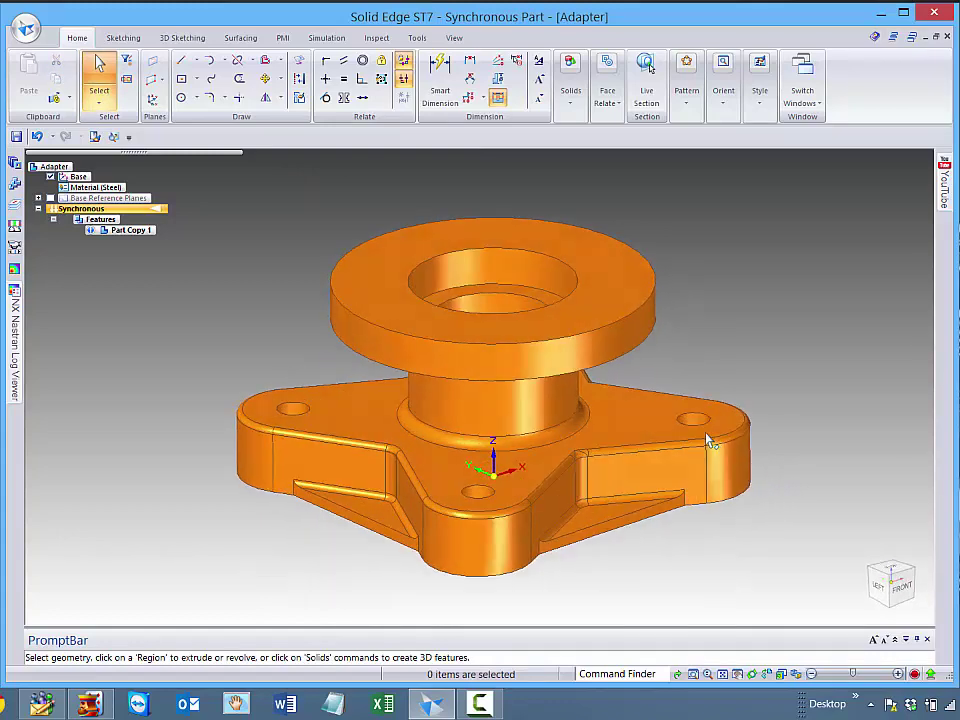
{"action": "left_click", "coordinate": [693, 423]}
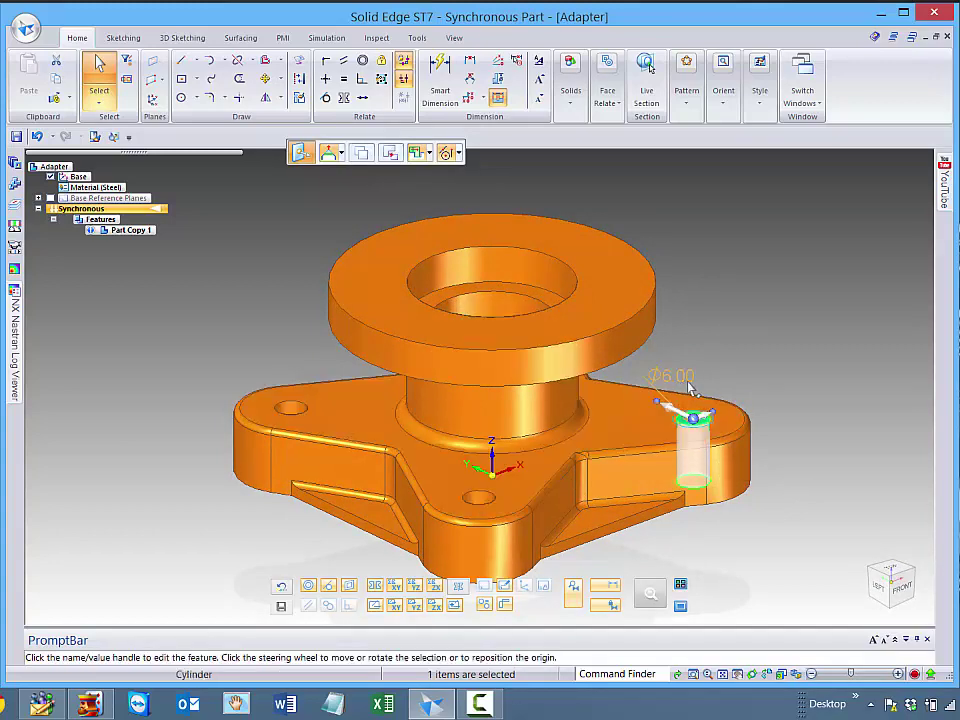
{"action": "left_click", "coordinate": [676, 377]}
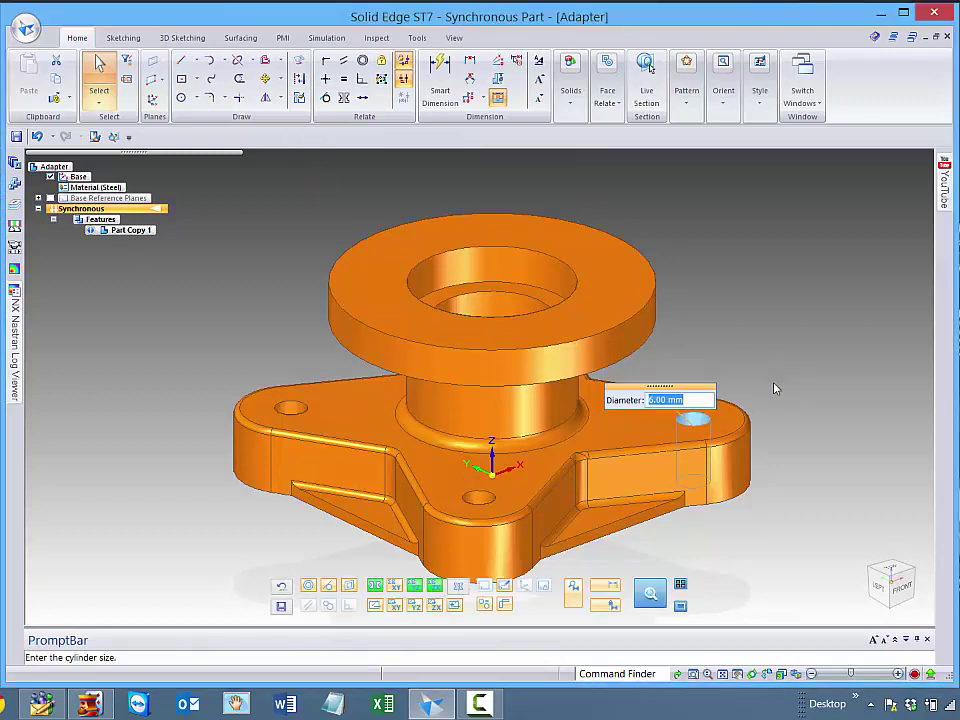
{"action": "scroll", "coordinate": [778, 387], "scroll_direction": "up", "scroll_amount": 5}
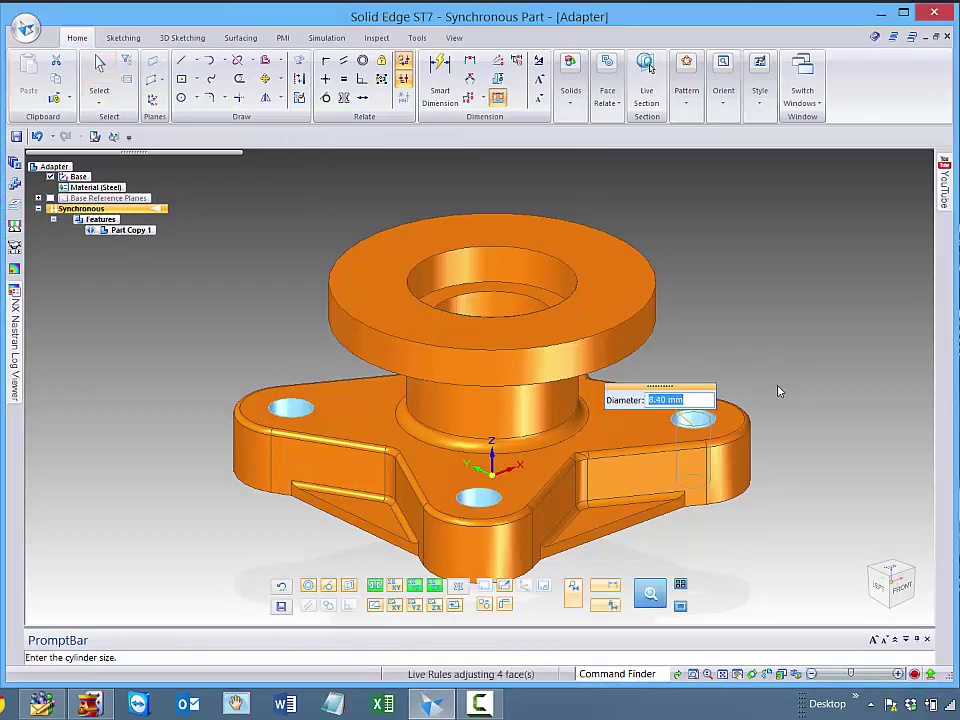
{"action": "scroll", "coordinate": [778, 391], "scroll_direction": "down", "scroll_amount": 6}
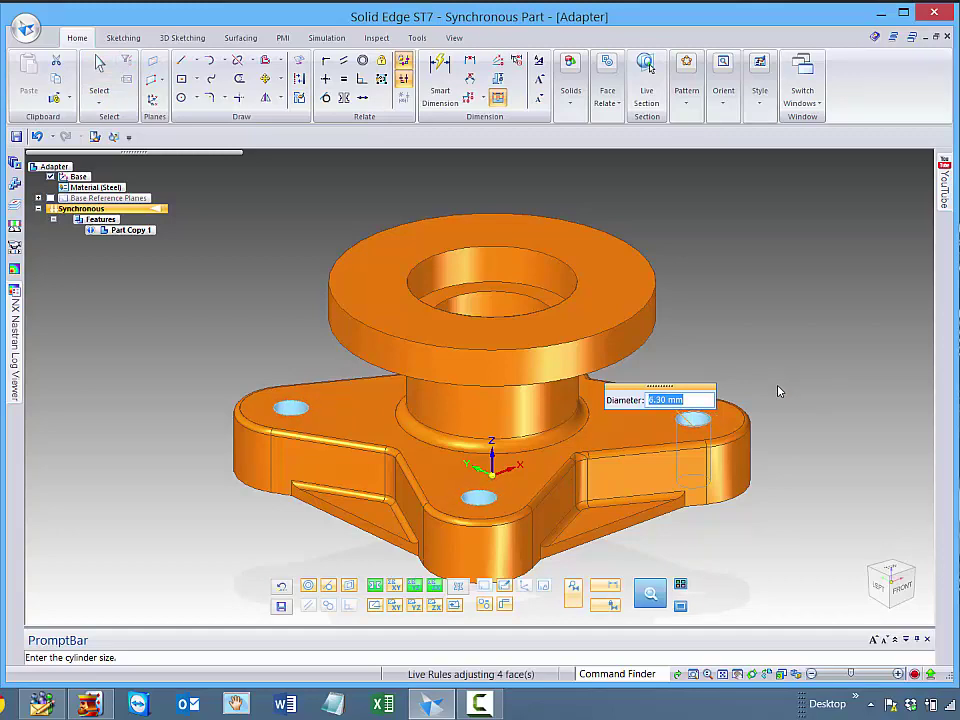
{"action": "key", "text": "Return"}
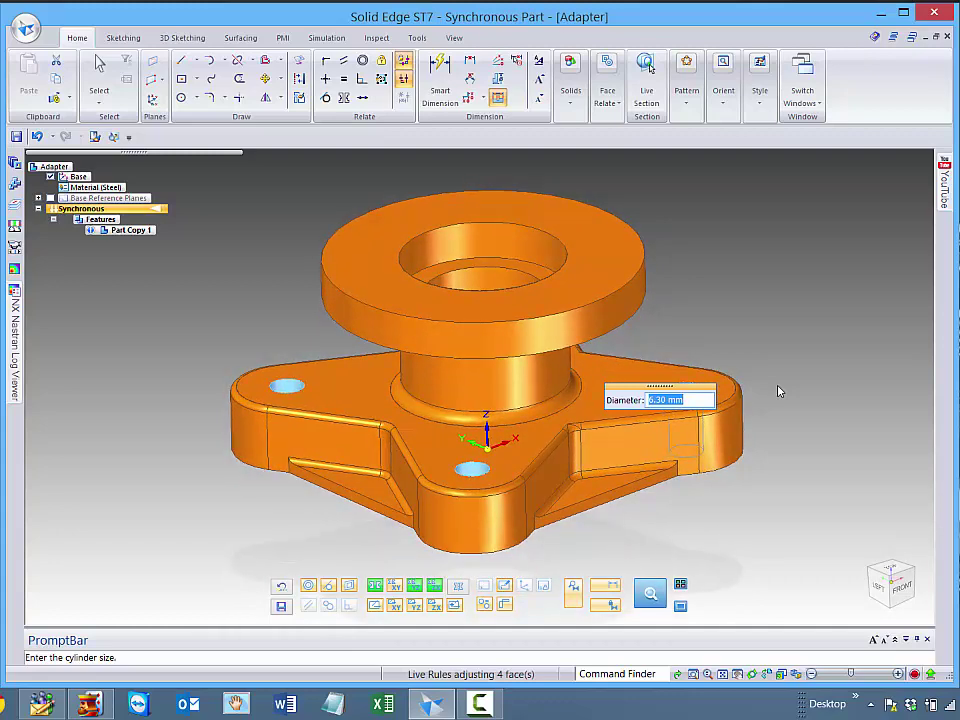
{"action": "type", "text": "5"}
{"action": "key", "text": "Return"}
{"action": "left_click", "coordinate": [751, 292]}
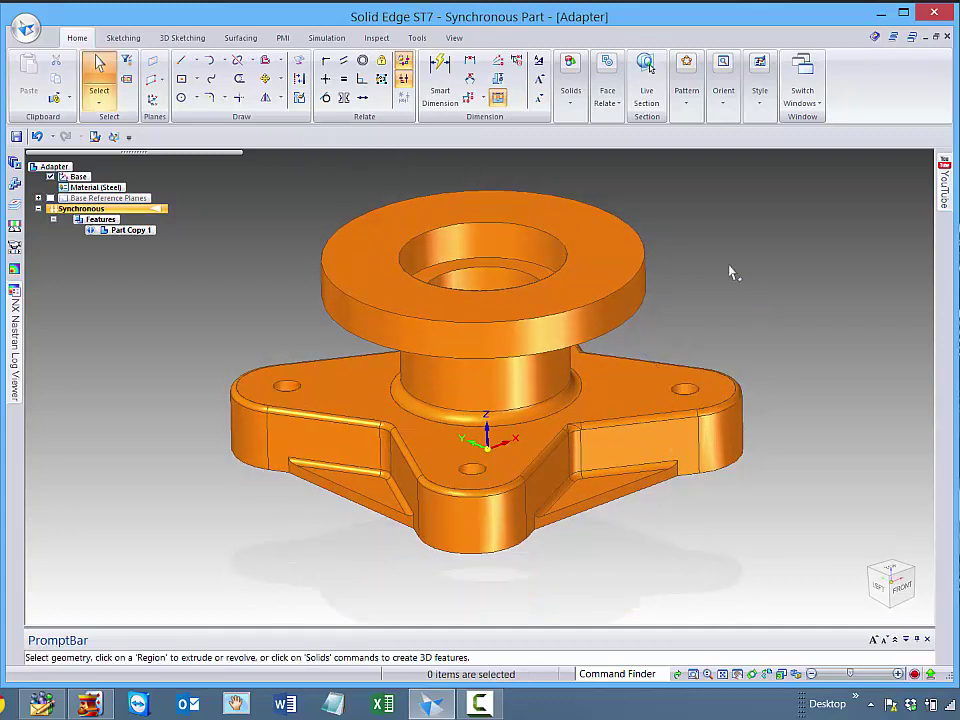
- Dimension the thickness of the round upper flange with Smart Dimension and set it to 6 mm
{"action": "left_click", "coordinate": [440, 82]}
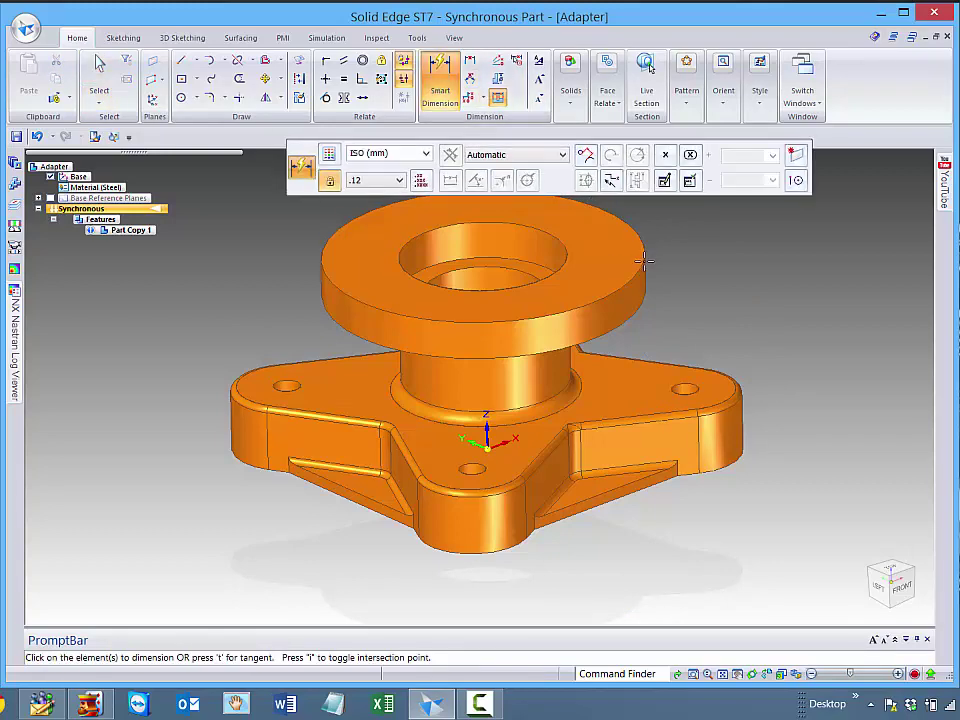
{"action": "left_click", "coordinate": [648, 298]}
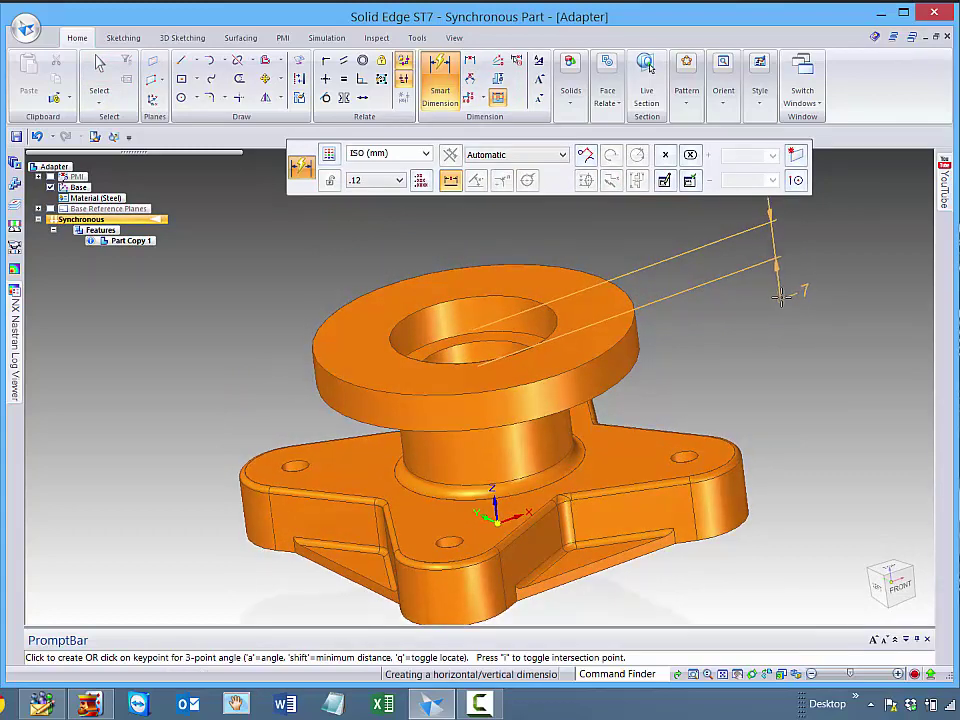
{"action": "middle_click_drag", "start_coordinate": [785, 301], "coordinate": [802, 304]}
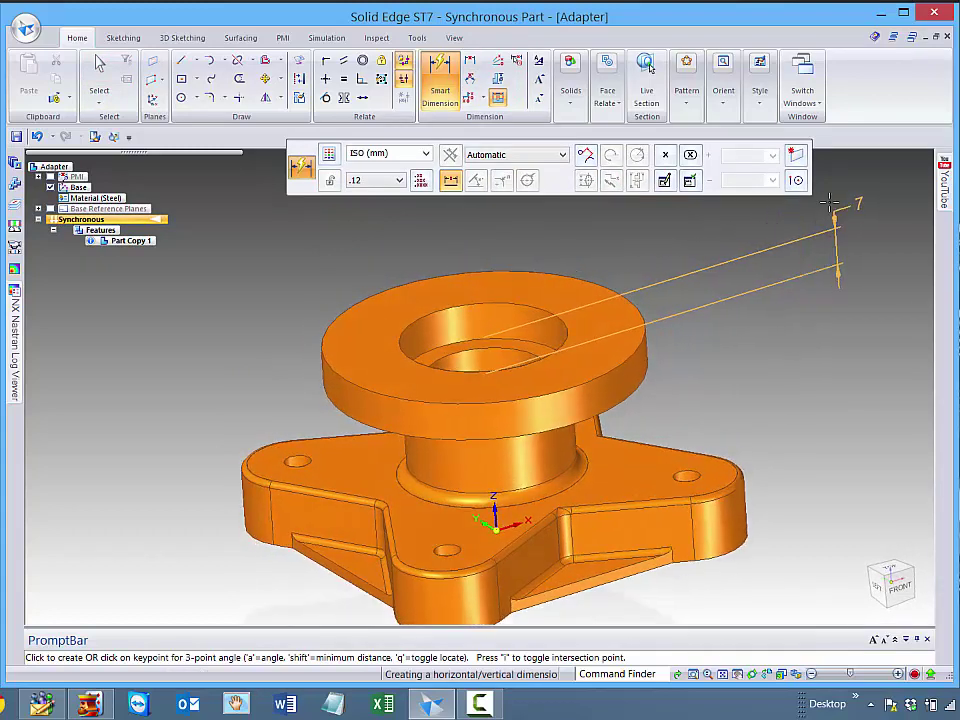
{"action": "left_click", "coordinate": [841, 190]}
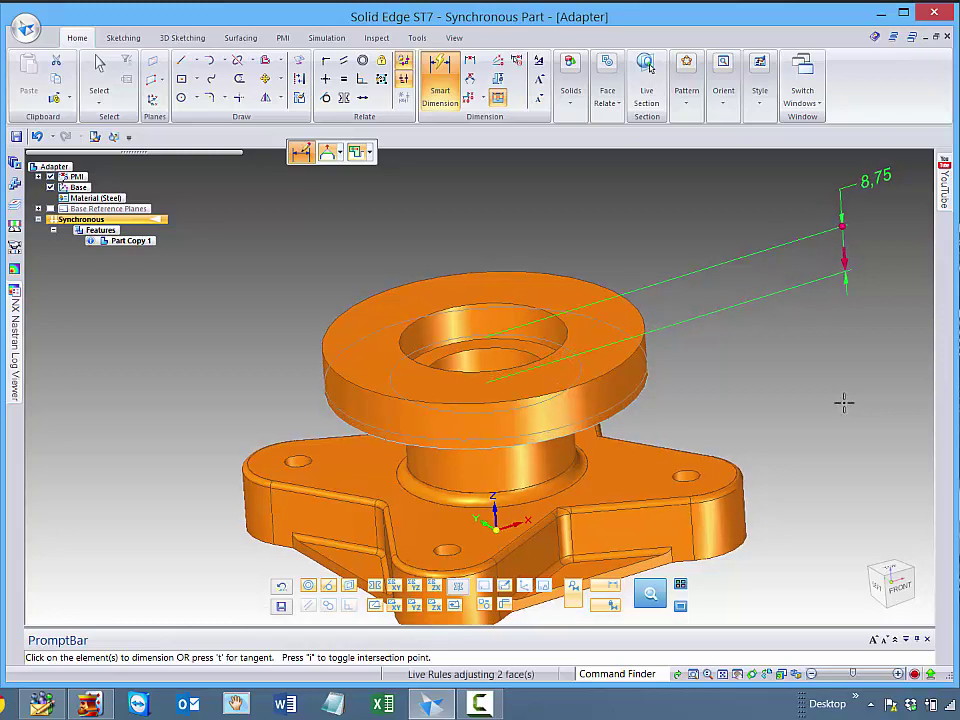
{"action": "middle_click_drag", "start_coordinate": [839, 401], "coordinate": [827, 399]}
{"action": "scroll", "coordinate": [815, 391], "scroll_direction": "up", "scroll_amount": 2}
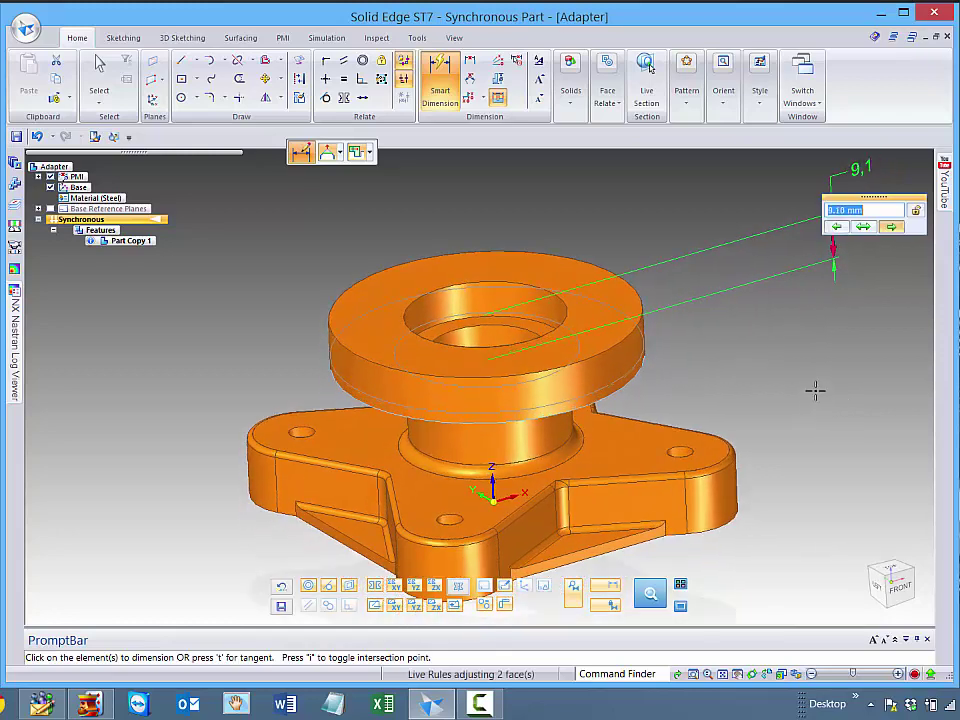
{"action": "type", "text": "6"}
{"action": "key", "text": "Return"}
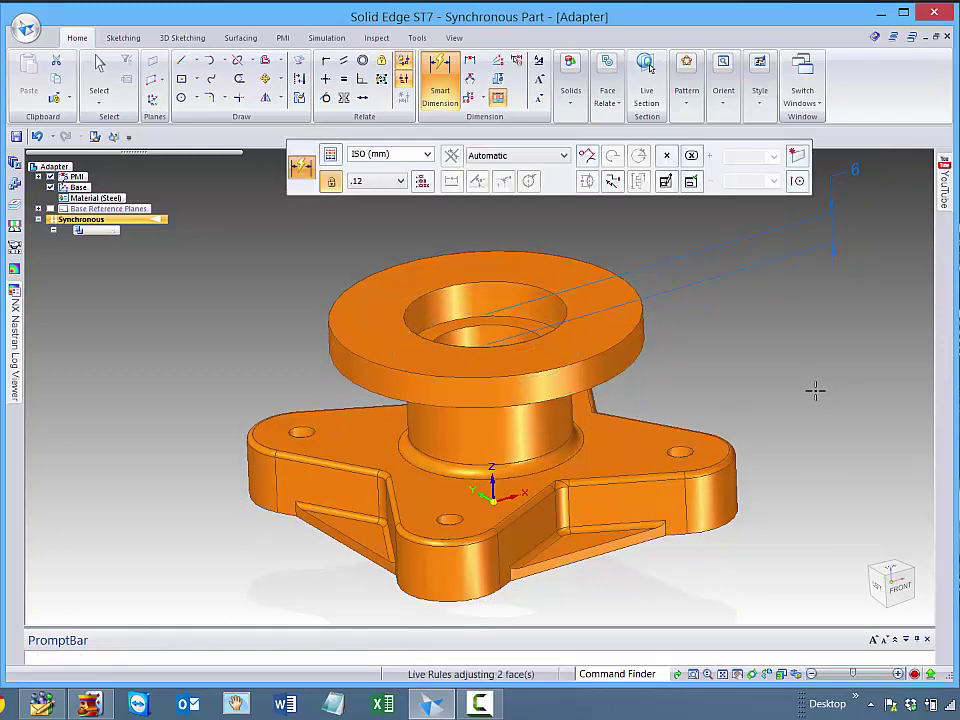
{"action": "key", "text": "Escape"}
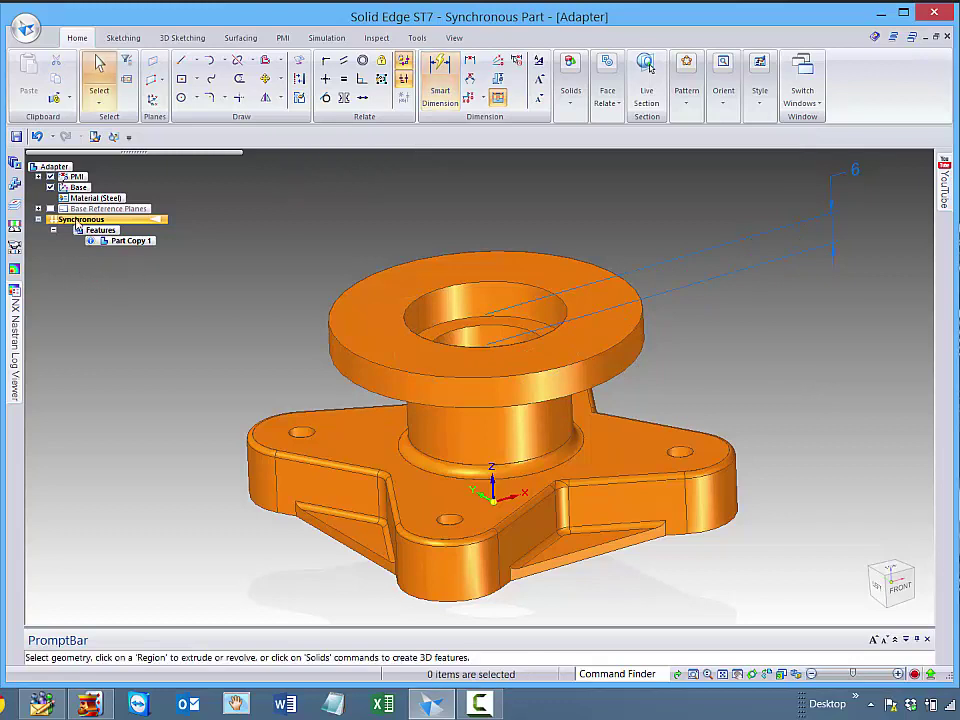
- Hide the PMI dimension and reorder the rounds where they meet at the inner corners of the base's upper edge
{"action": "key", "text": "ctrl+m"}
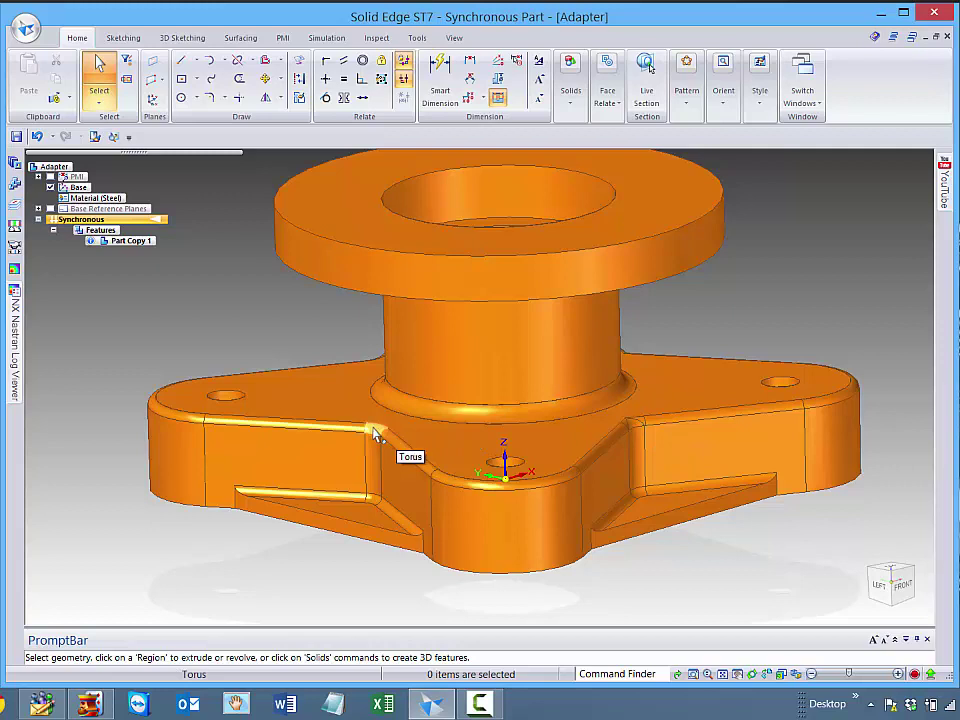
{"action": "left_click", "coordinate": [636, 425]}
{"action": "right_click", "coordinate": [642, 426]}
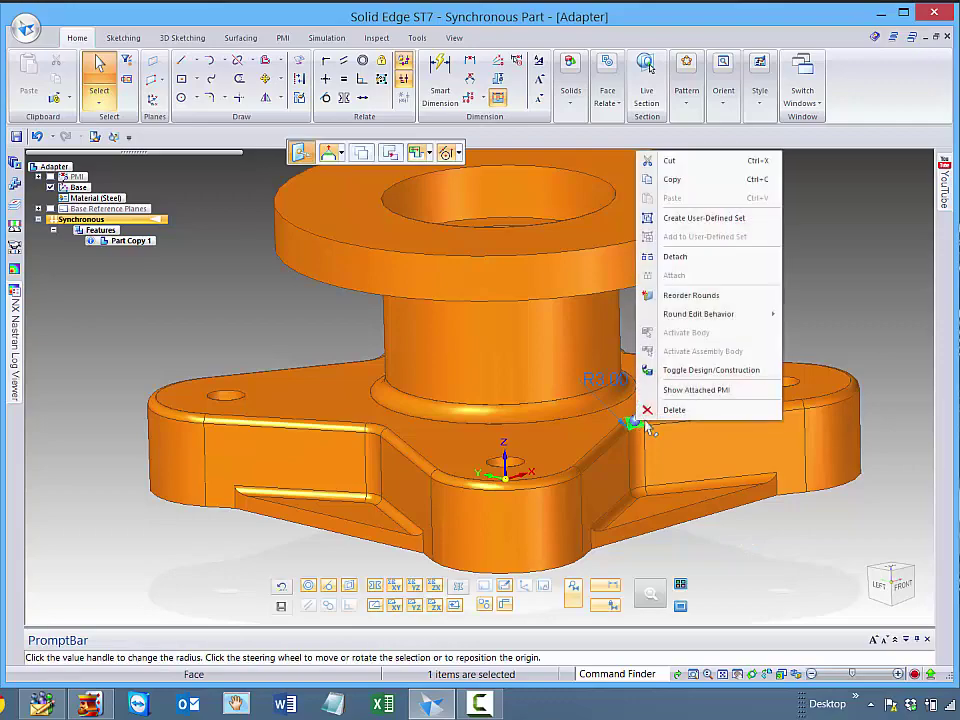
{"action": "left_click", "coordinate": [693, 295]}
{"action": "middle_click_drag", "start_coordinate": [725, 319], "coordinate": [683, 451]}
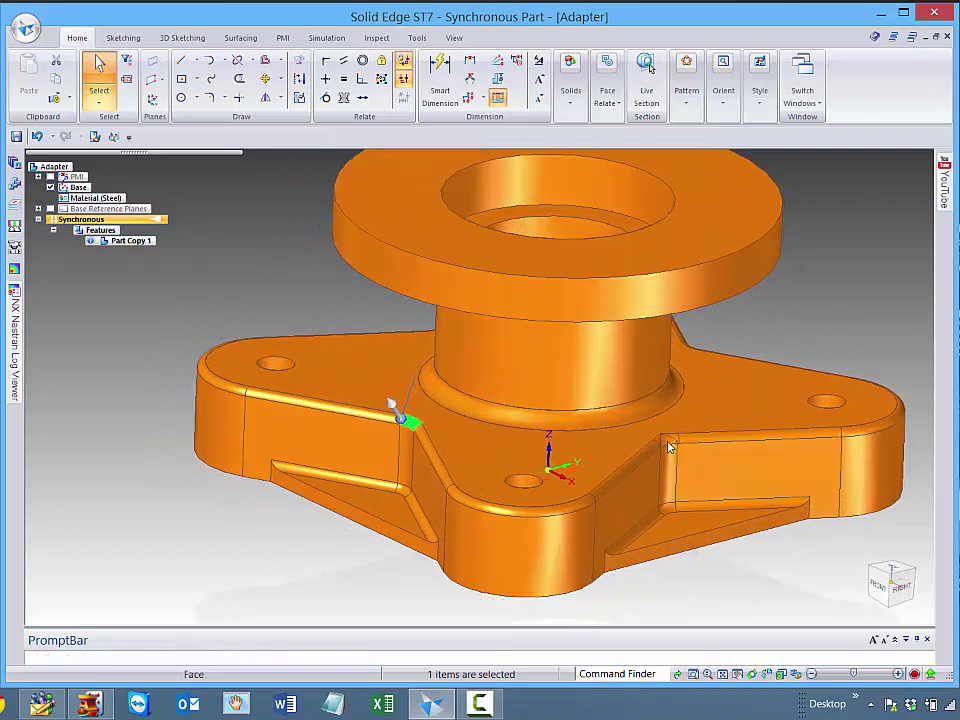
{"action": "right_click", "coordinate": [669, 445]}
{"action": "left_click", "coordinate": [716, 318]}
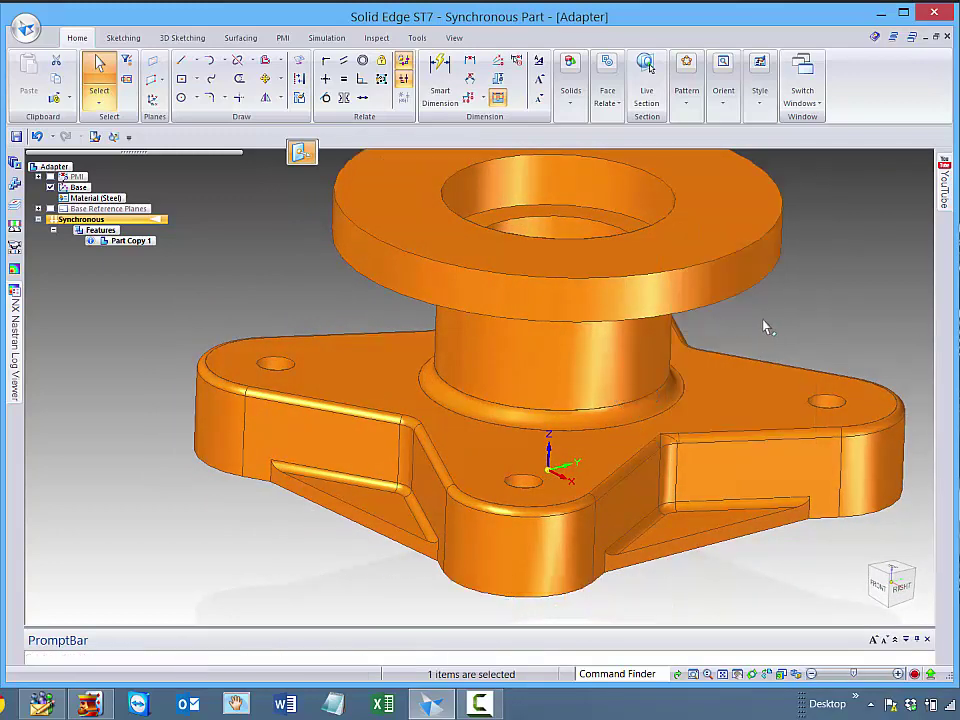
- Set the radius of the rounds along the base's upper edges and ledges to 1.5 mm
{"action": "middle_click_drag", "start_coordinate": [716, 381], "coordinate": [660, 392]}
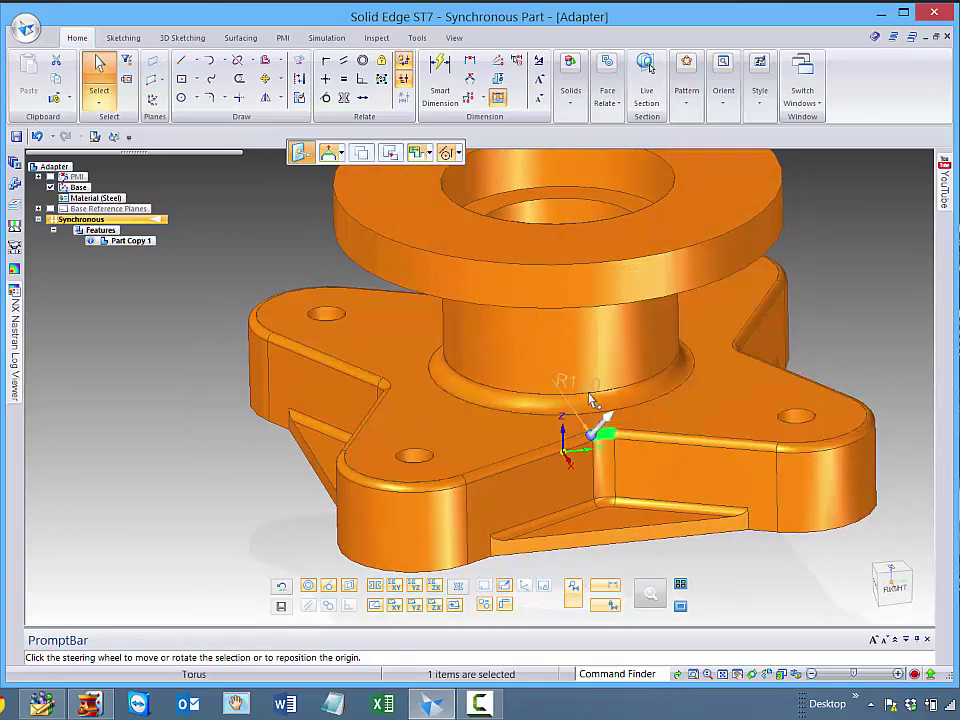
{"action": "left_click", "coordinate": [583, 385]}
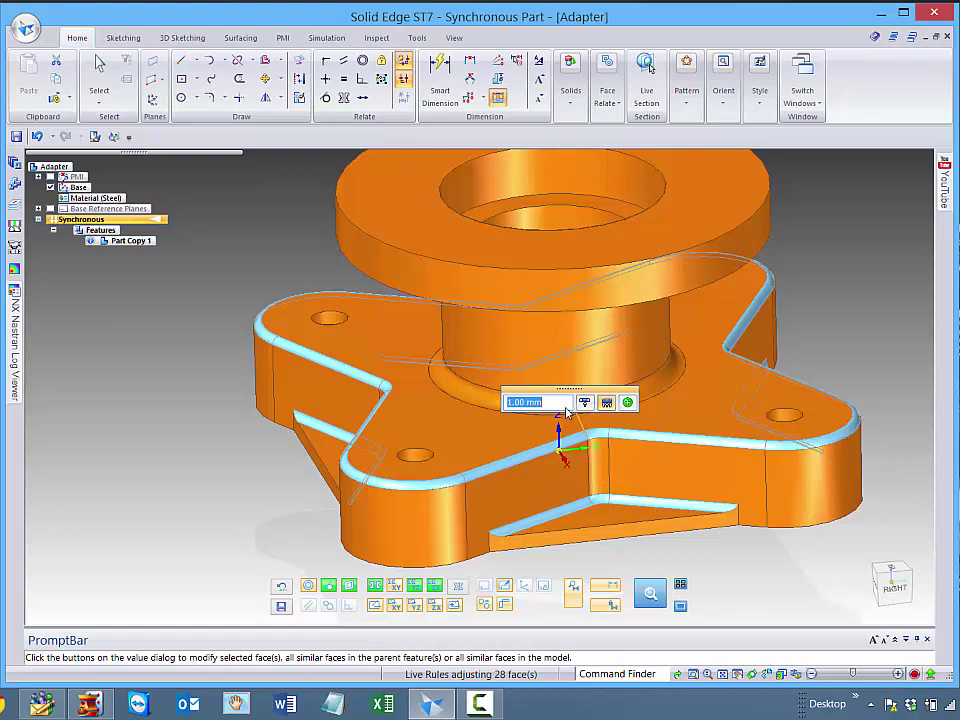
{"action": "type", "text": "1.5"}
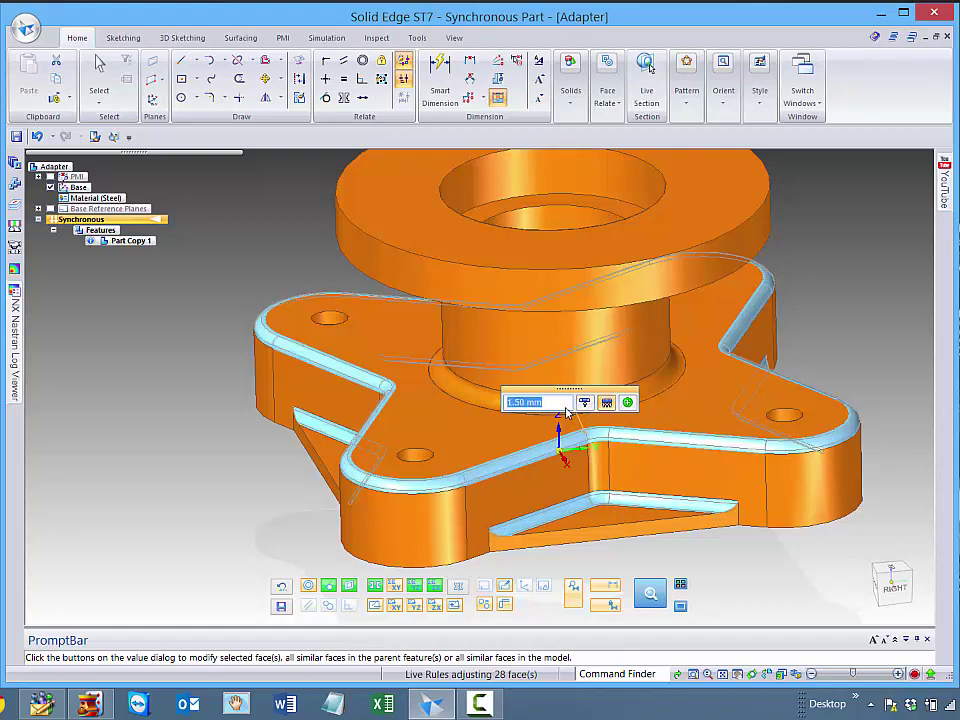
{"action": "key", "text": "Return"}
{"action": "middle_click_drag", "start_coordinate": [856, 313], "coordinate": [753, 348]}
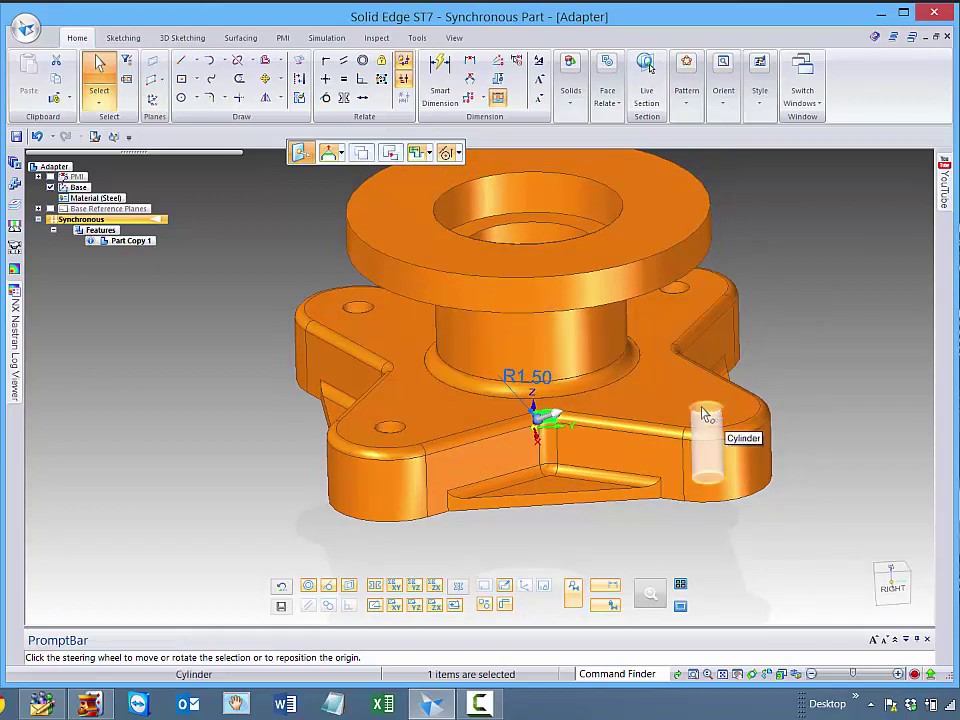
- Recognize the four 5 mm holes in the base's feet as hole features, excluding the 22 mm central bore, and change their type to counterbore
{"action": "left_click", "coordinate": [826, 346]}
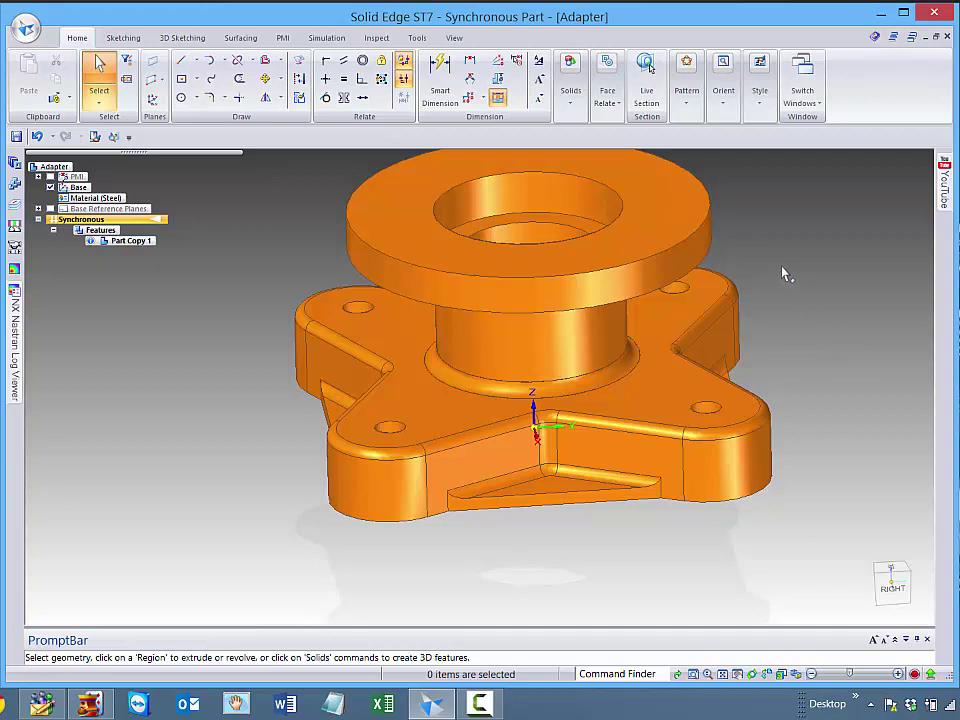
{"action": "left_click", "coordinate": [114, 136]}
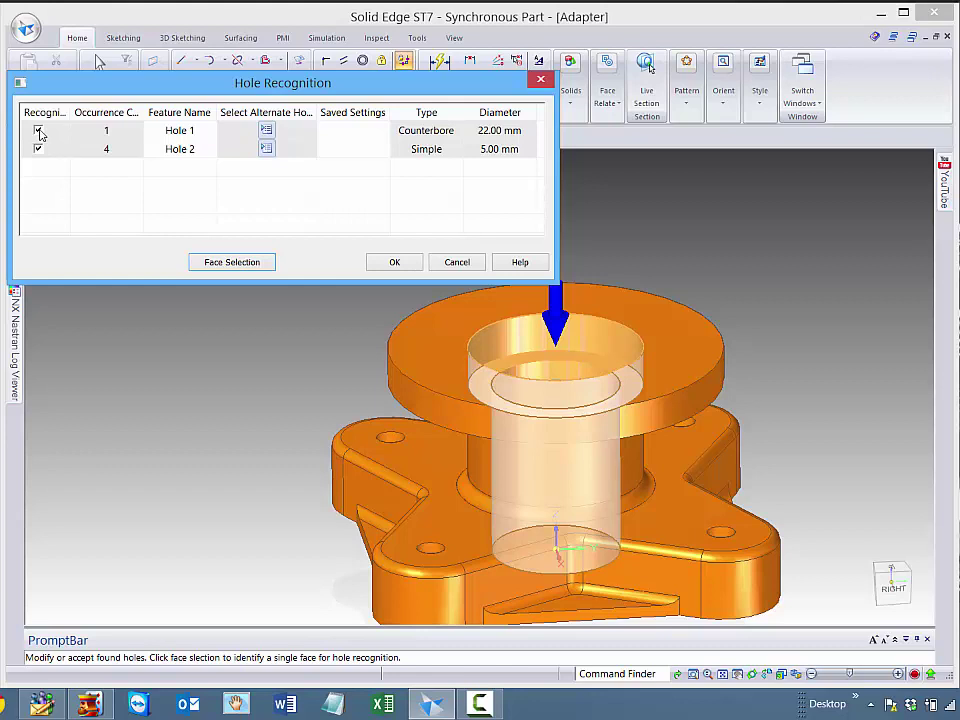
{"action": "left_click", "coordinate": [38, 131]}
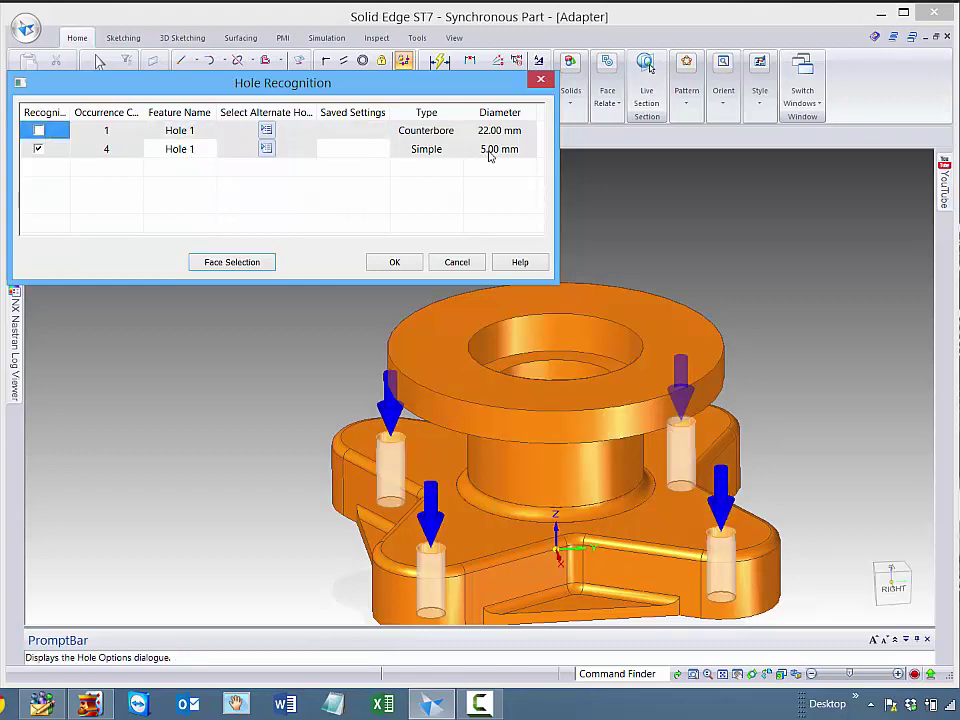
{"action": "left_click", "coordinate": [267, 149]}
{"action": "left_click", "coordinate": [109, 149]}
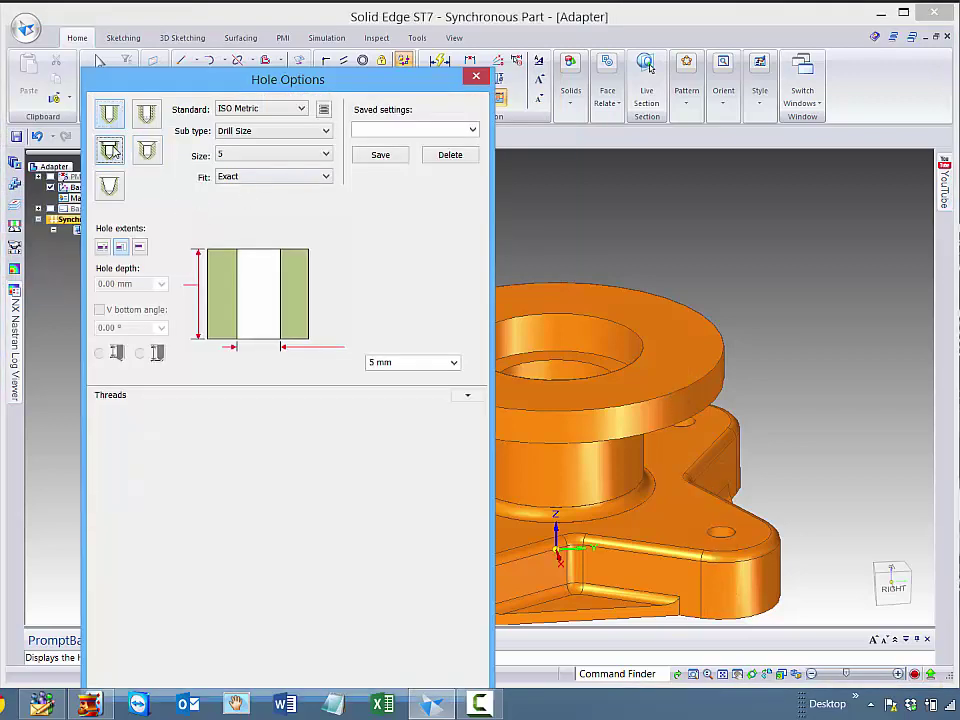
{"action": "left_click", "coordinate": [254, 681]}
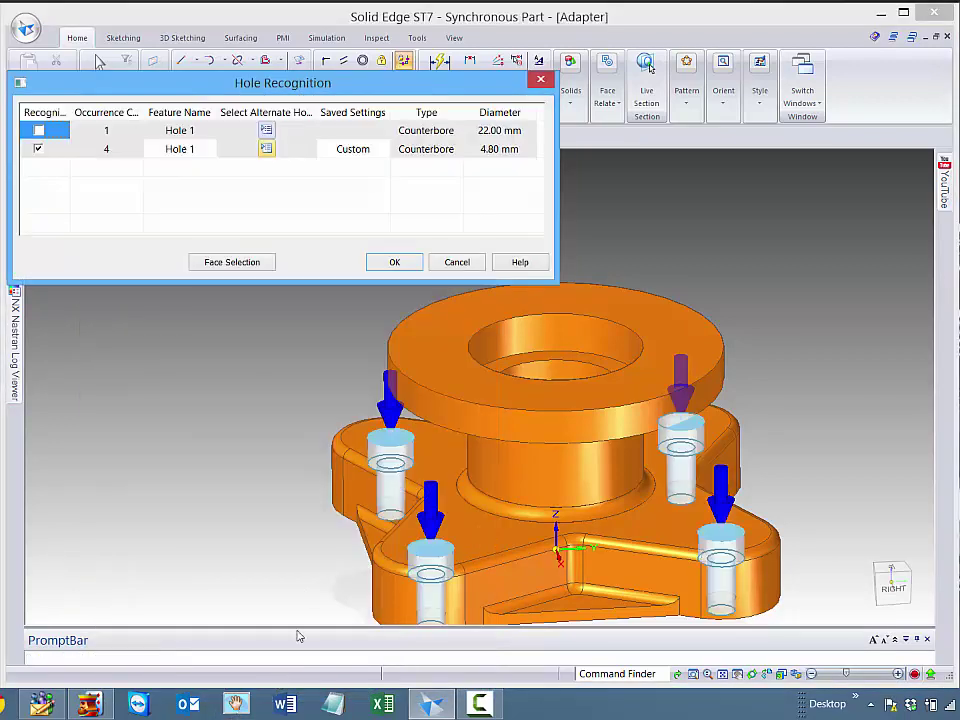
{"action": "left_click", "coordinate": [395, 262]}
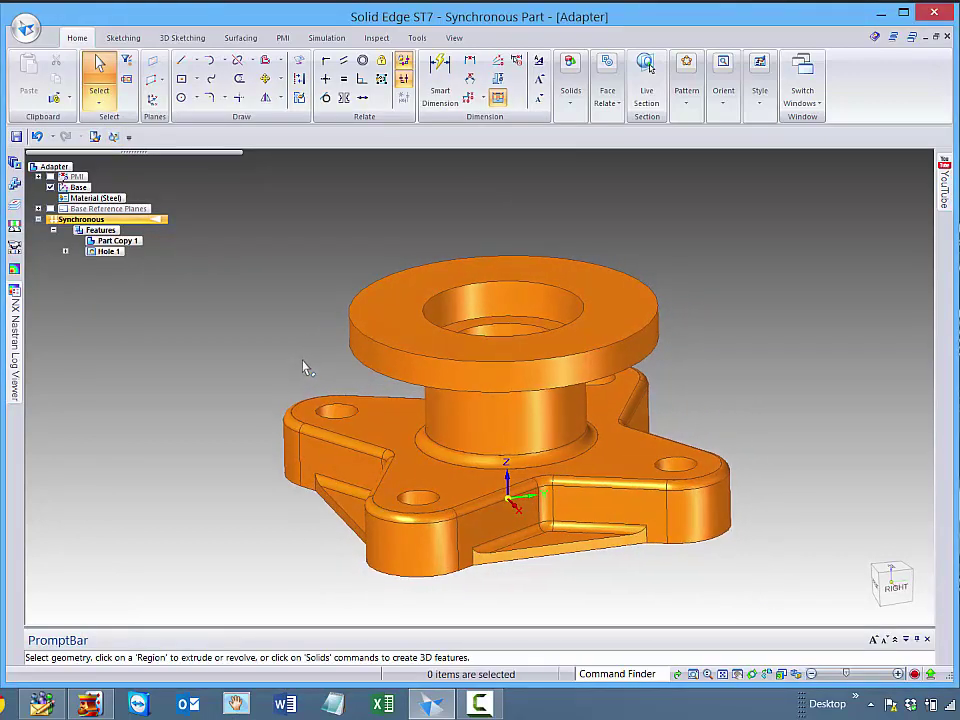
- Delete the triangular ledges around the lower edges of the base, keeping the bottom face out of the selection
{"action": "left_click", "coordinate": [906, 589]}
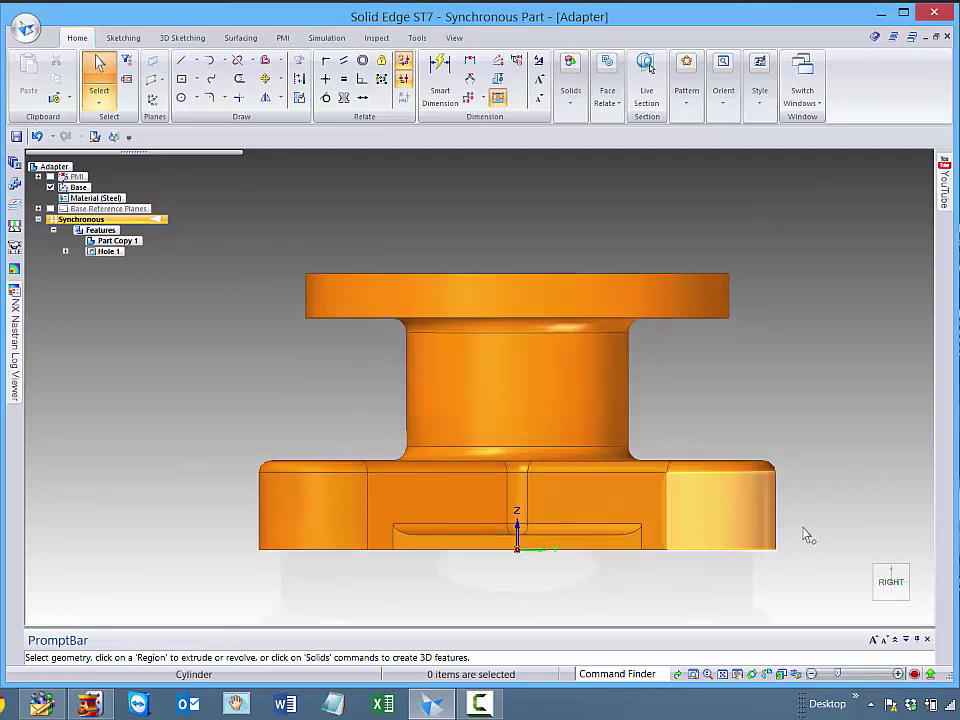
{"action": "left_click_drag", "start_coordinate": [799, 522], "coordinate": [227, 568]}
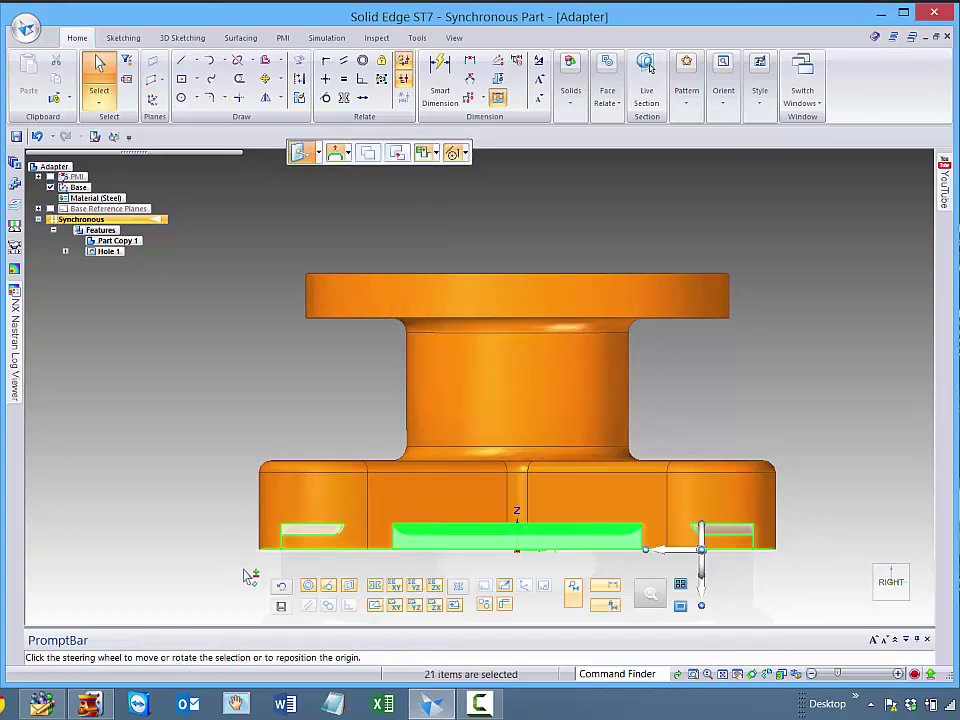
{"action": "middle_click_drag", "start_coordinate": [336, 574], "coordinate": [514, 527]}
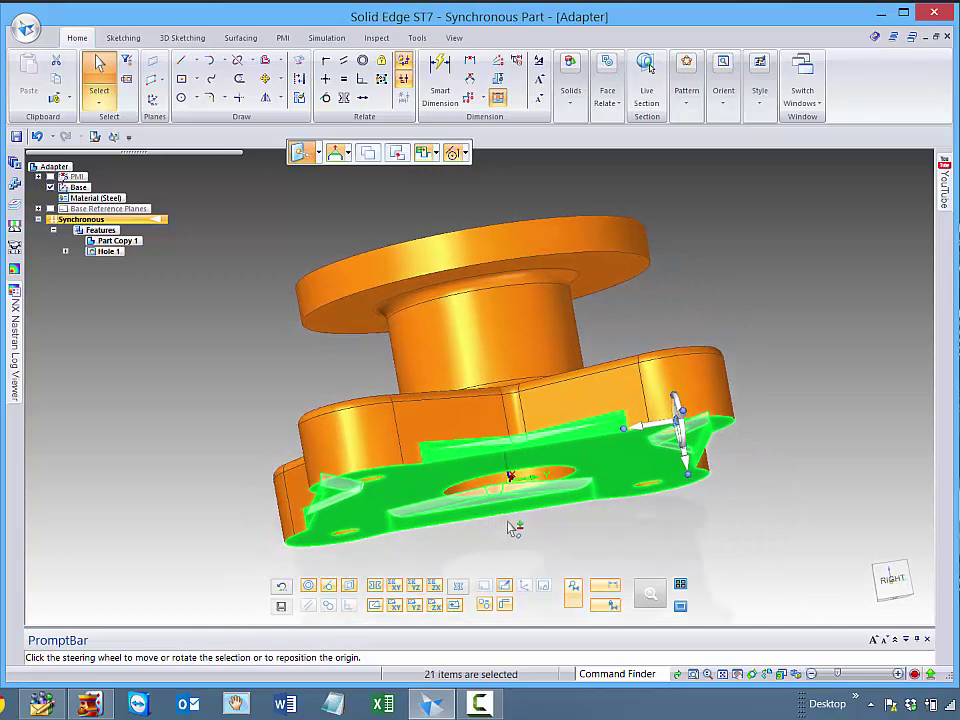
{"action": "left_click", "coordinate": [610, 458]}
{"action": "middle_click_drag", "start_coordinate": [780, 466], "coordinate": [787, 410]}
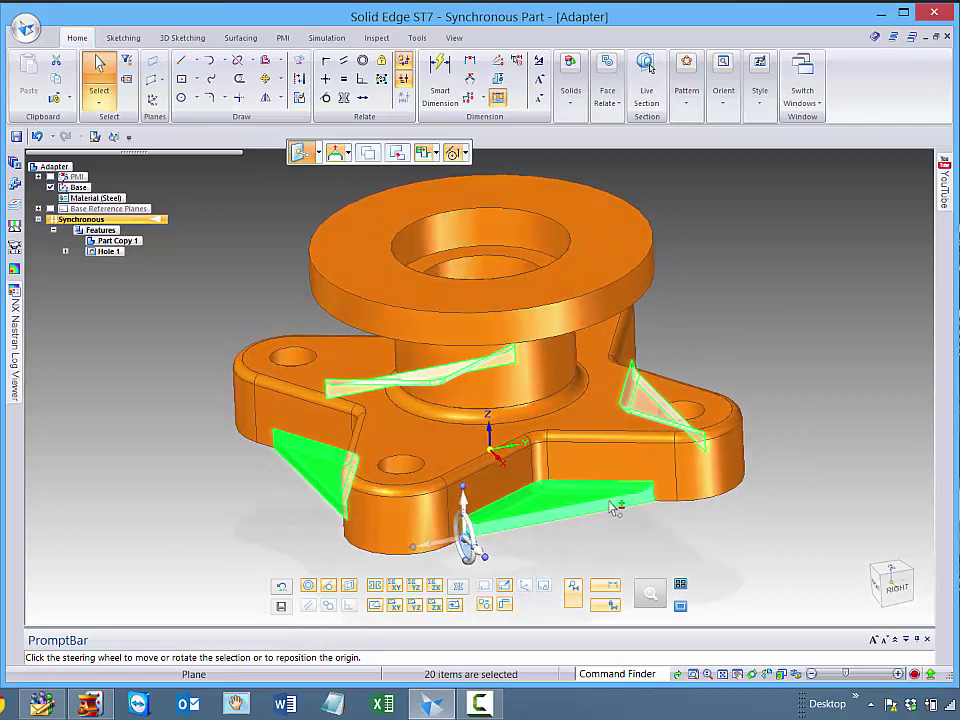
{"action": "right_click", "coordinate": [768, 285]}
{"action": "left_click", "coordinate": [805, 540]}
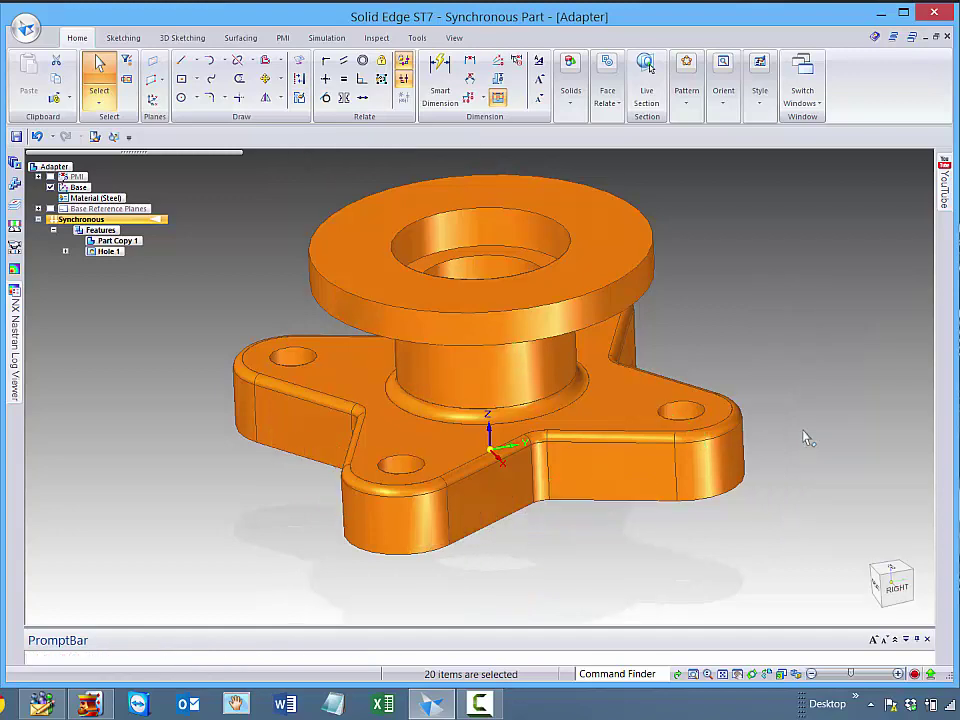
- Try to move one foot's counterbored hole outward from the adapter's centre with the live rules active
{"action": "middle_click_drag", "start_coordinate": [806, 437], "coordinate": [782, 433]}
{"action": "middle_click_drag", "start_coordinate": [472, 432], "coordinate": [348, 394]}
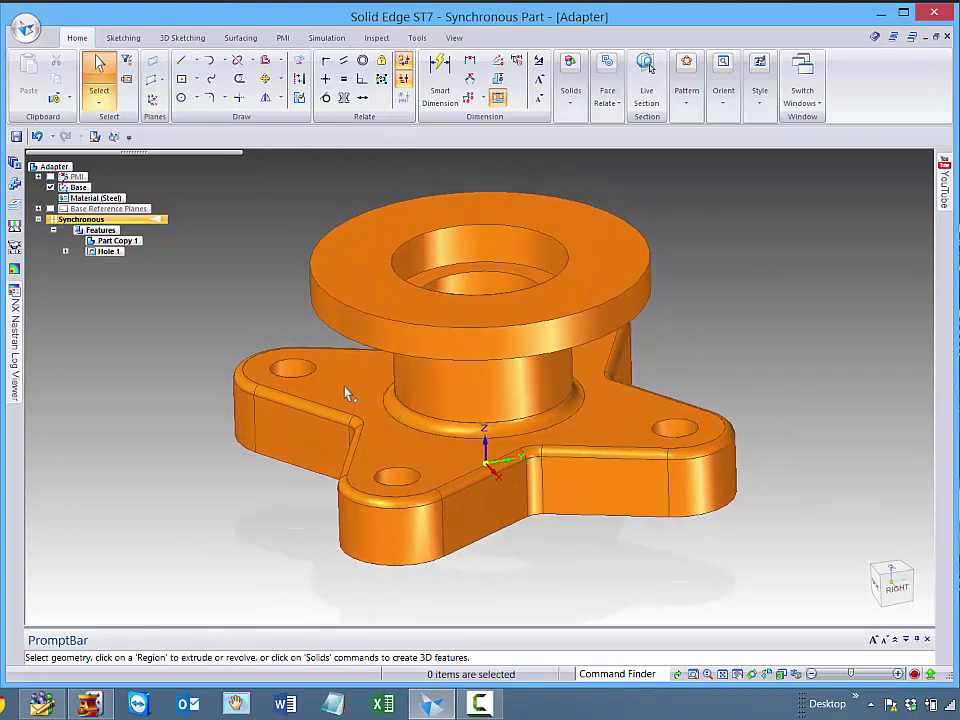
{"action": "left_click", "coordinate": [300, 372]}
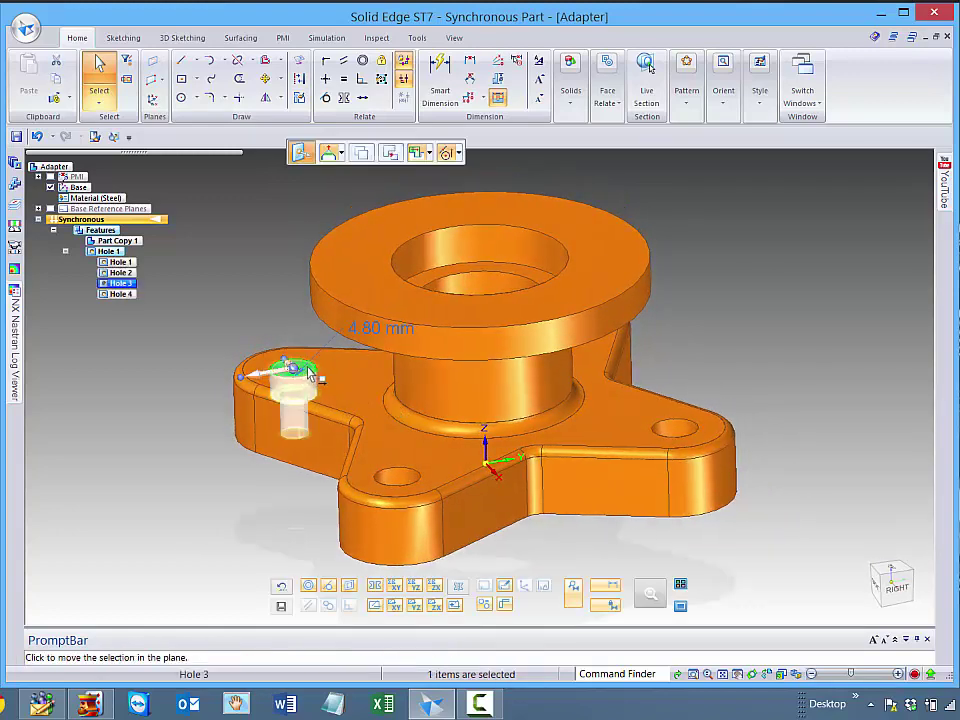
{"action": "left_click", "coordinate": [311, 373]}
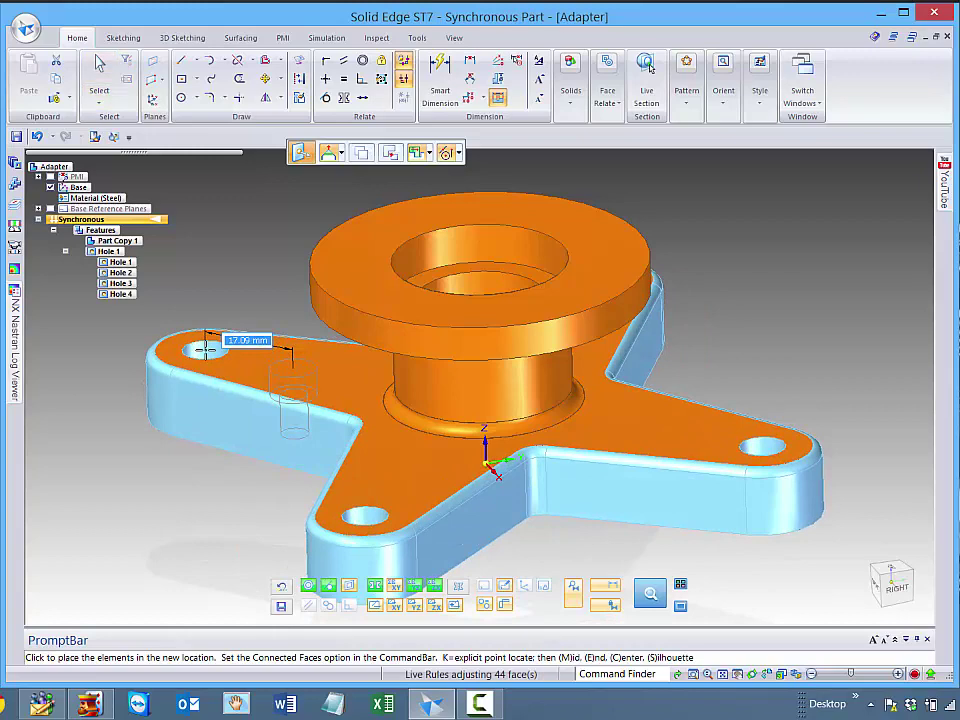
{"action": "key", "text": "Escape"}
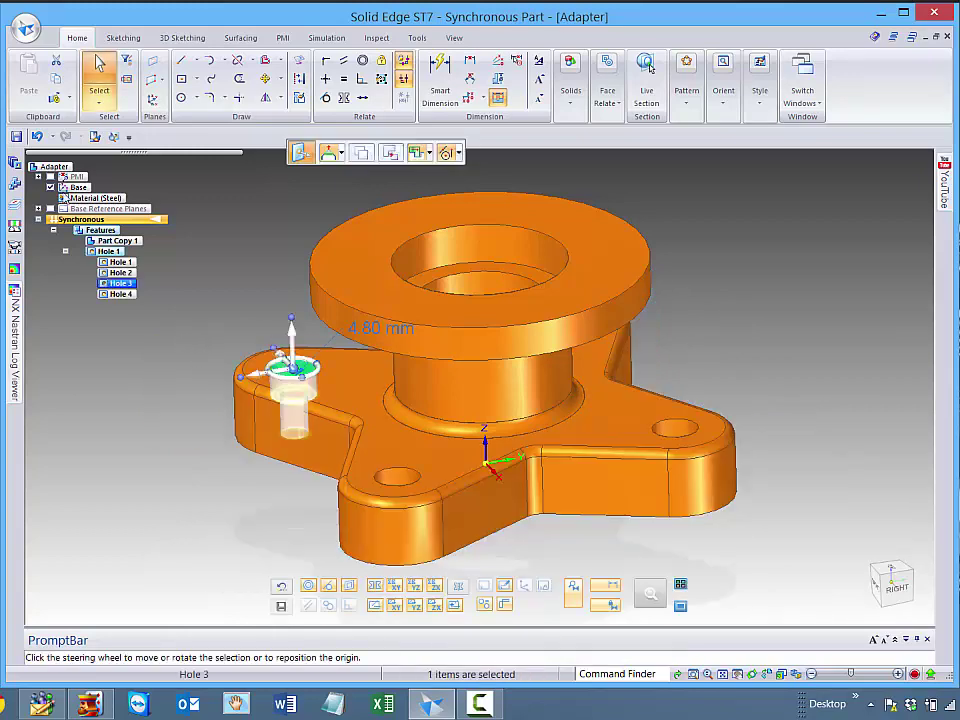
- Save the part as Adapter.par in the Components folder and close it to return to the Frame assembly
{"action": "left_click", "coordinate": [16, 136]}
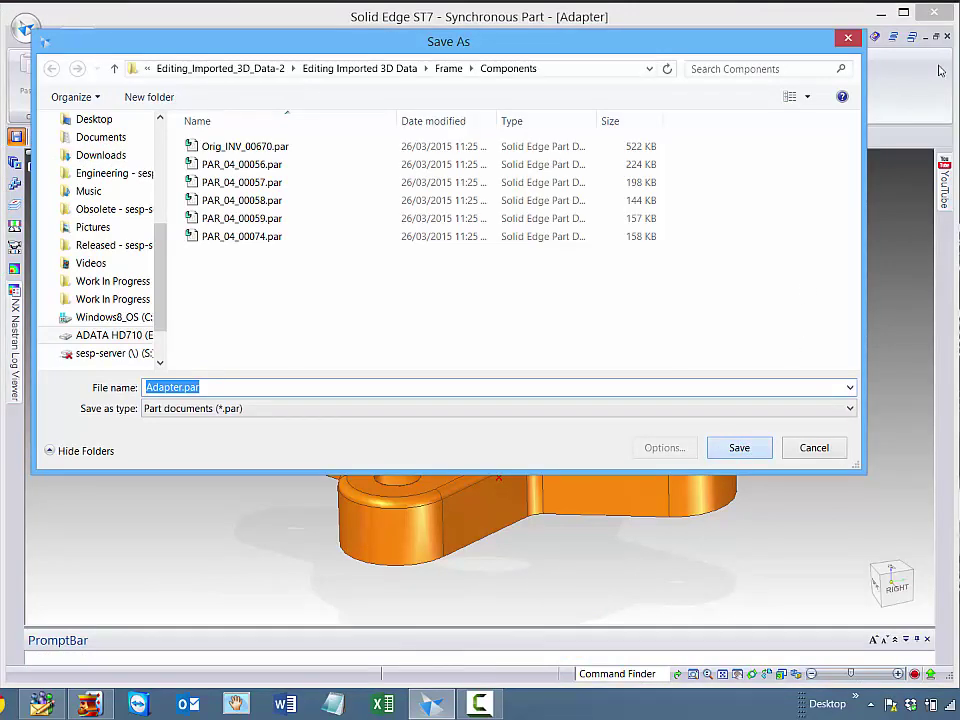
{"action": "key", "text": "Escape"}
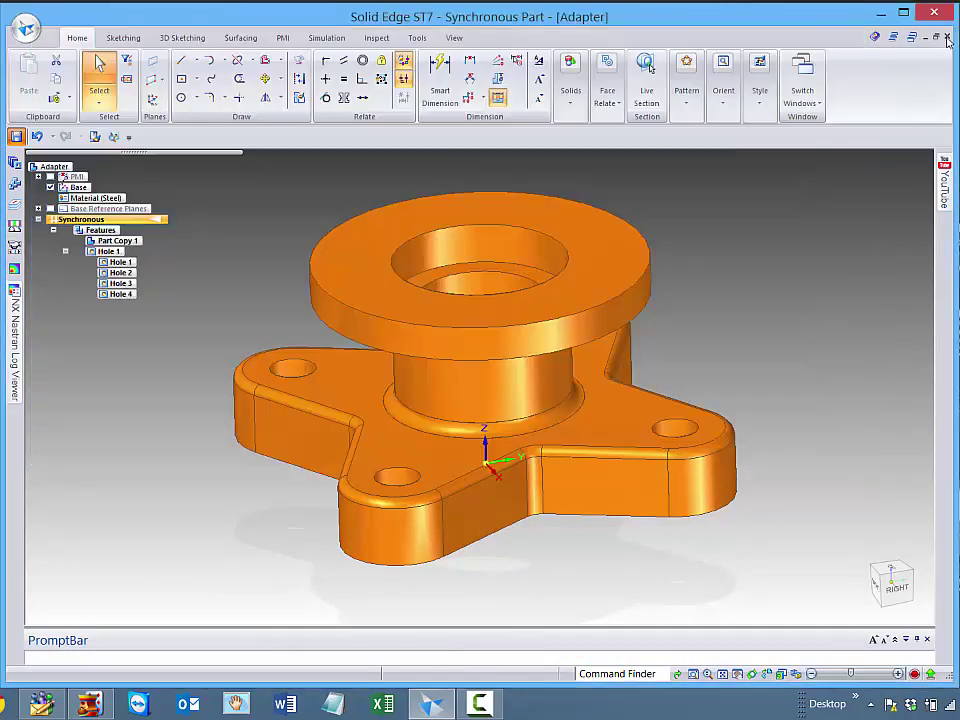
{"action": "left_click", "coordinate": [947, 37]}
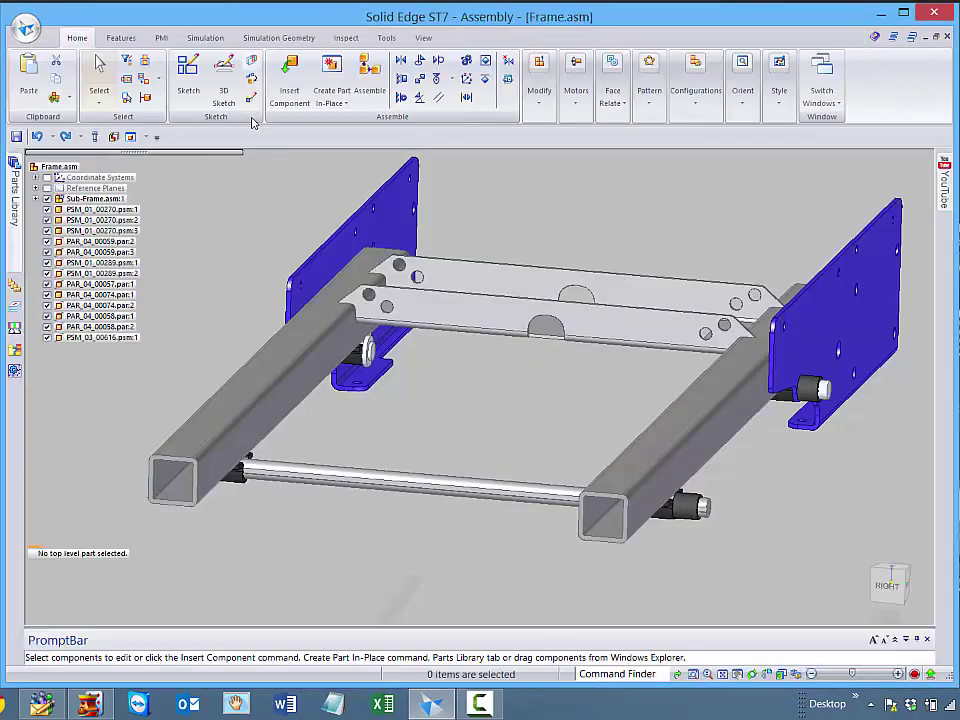
- Insert Adapter.par into the assembly, align its axis with the front cross shaft and flip its direction
{"action": "left_click", "coordinate": [289, 85]}
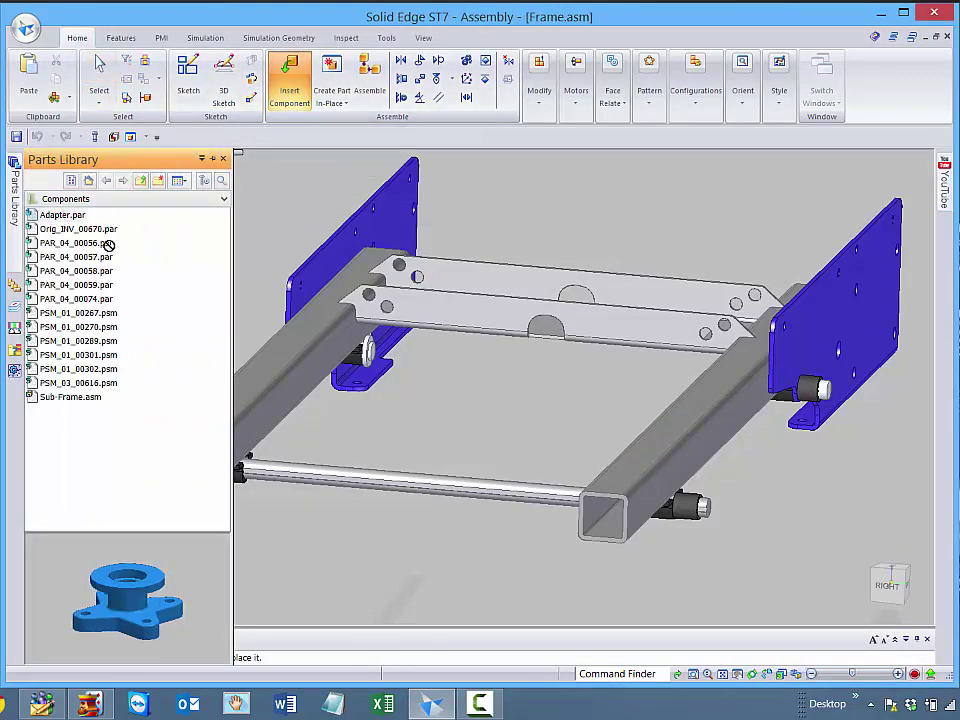
{"action": "left_click_drag", "start_coordinate": [108, 245], "coordinate": [438, 442]}
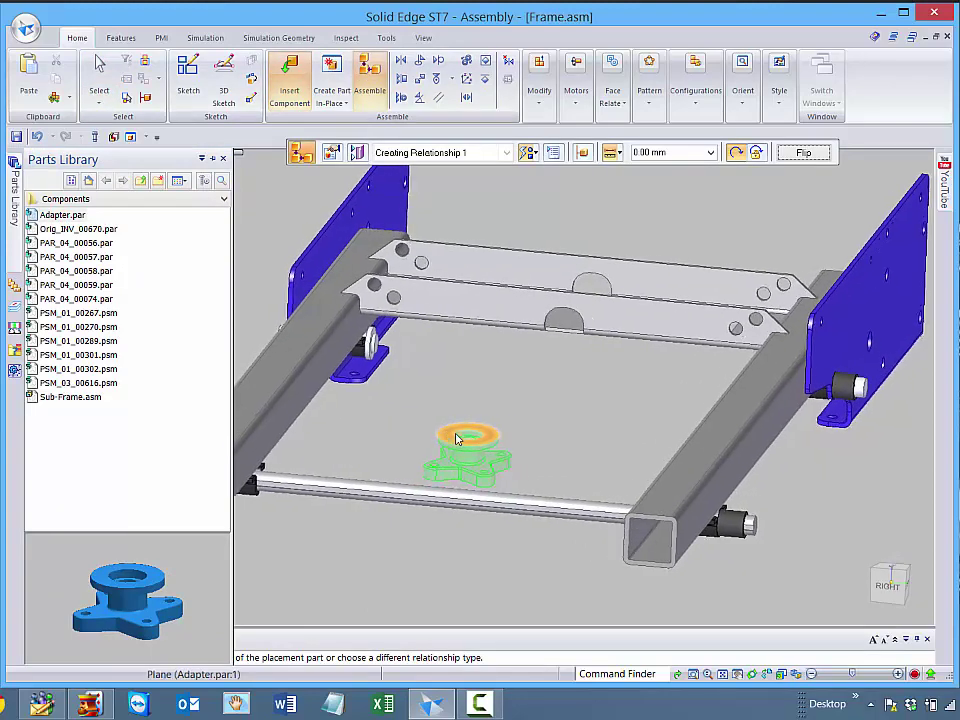
{"action": "left_click", "coordinate": [457, 440]}
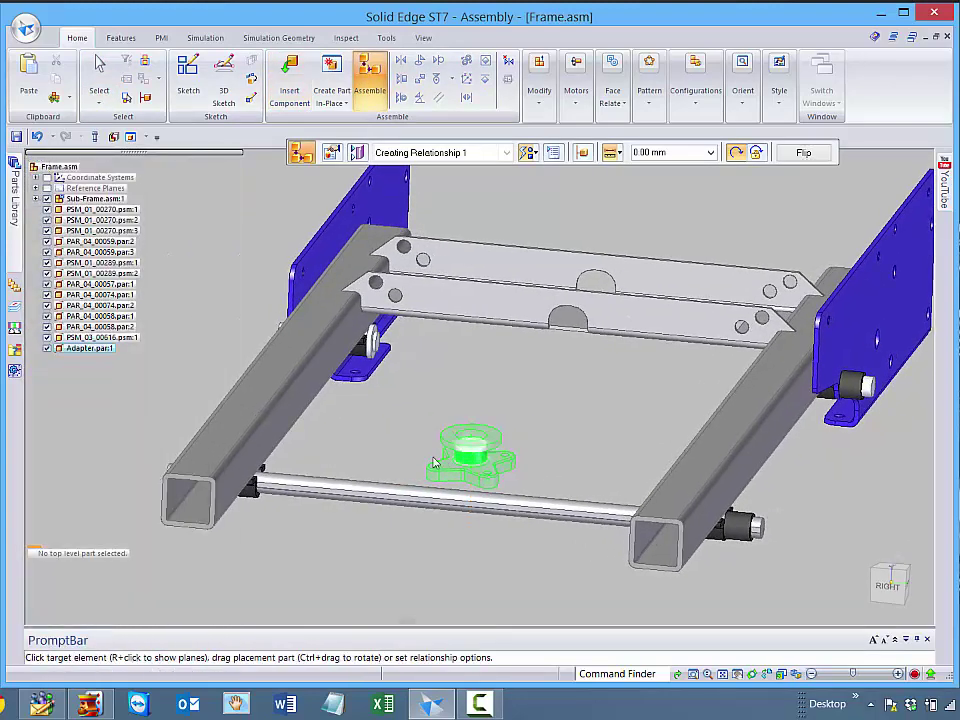
{"action": "left_click", "coordinate": [340, 491]}
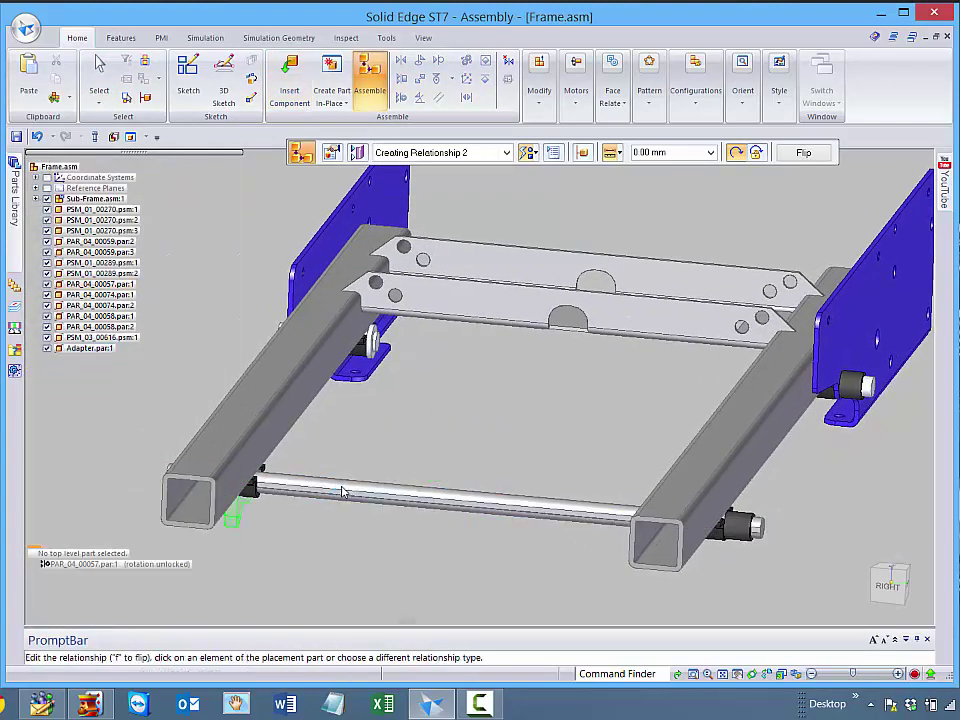
{"action": "middle_click_drag", "start_coordinate": [322, 517], "coordinate": [286, 515]}
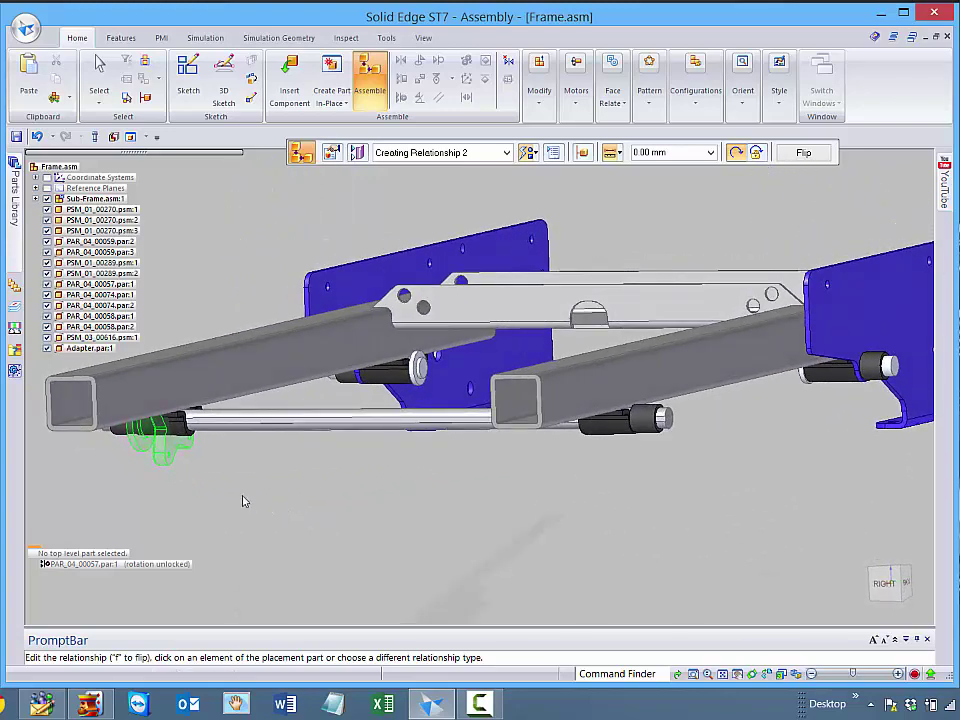
{"action": "key", "text": "f"}
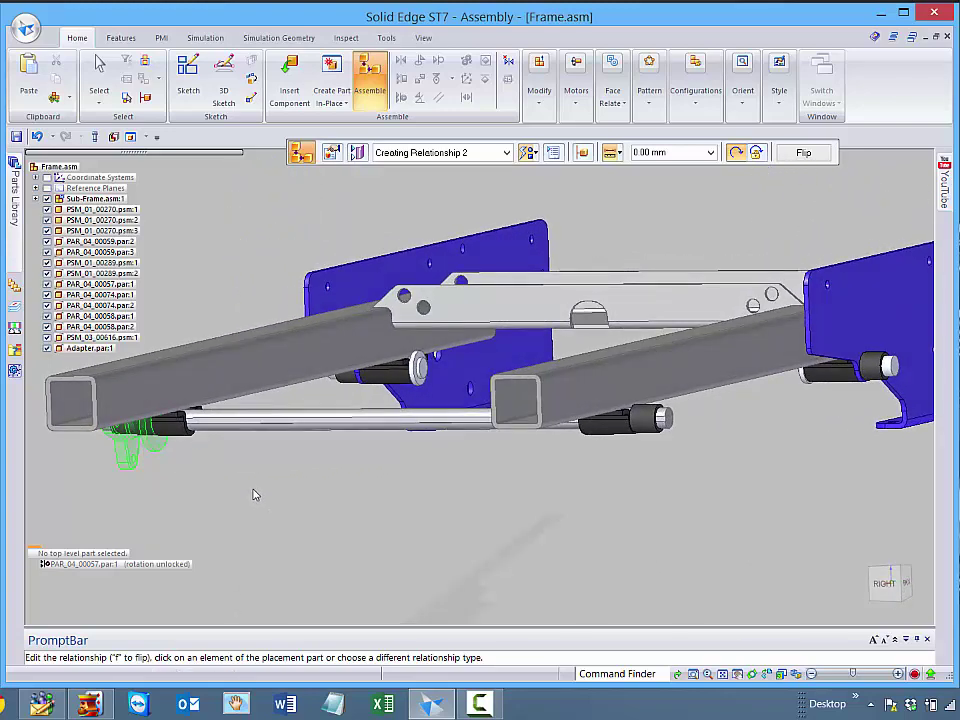
{"action": "key", "text": "Escape"}
- Move the adapter along the front cross shaft to a position between the two square tubes
{"action": "left_click", "coordinate": [160, 455]}
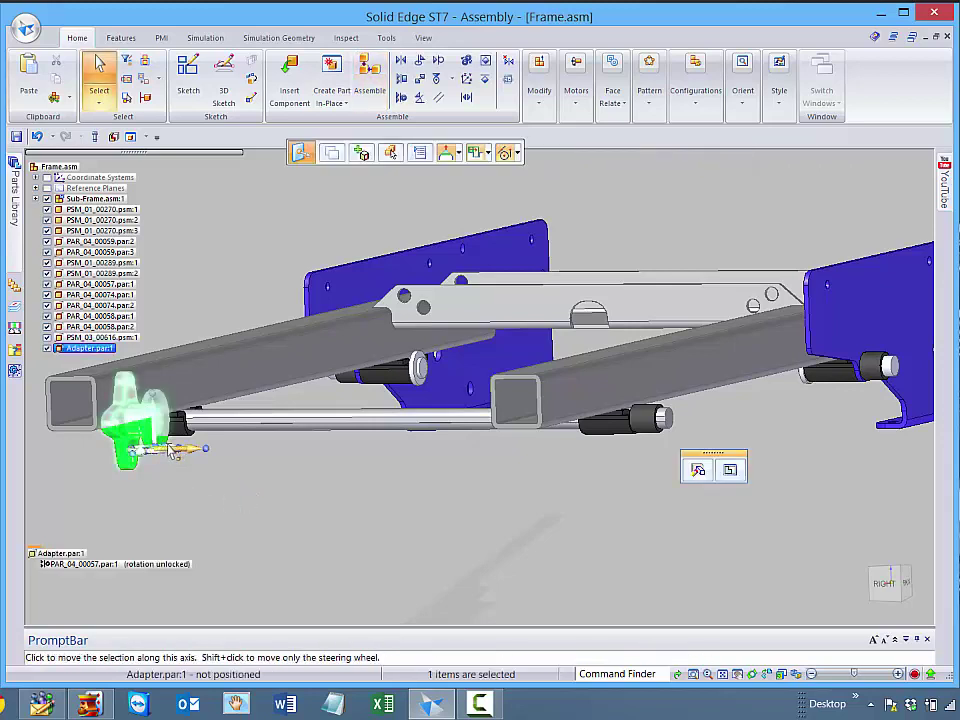
{"action": "left_click", "coordinate": [189, 450]}
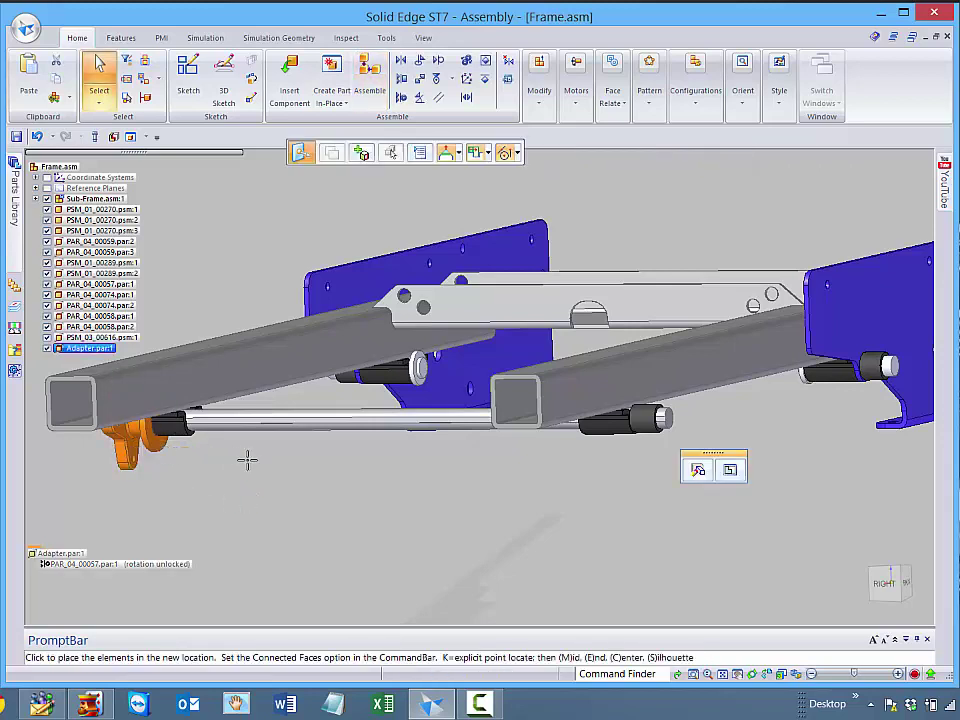
{"action": "left_click", "coordinate": [366, 498]}
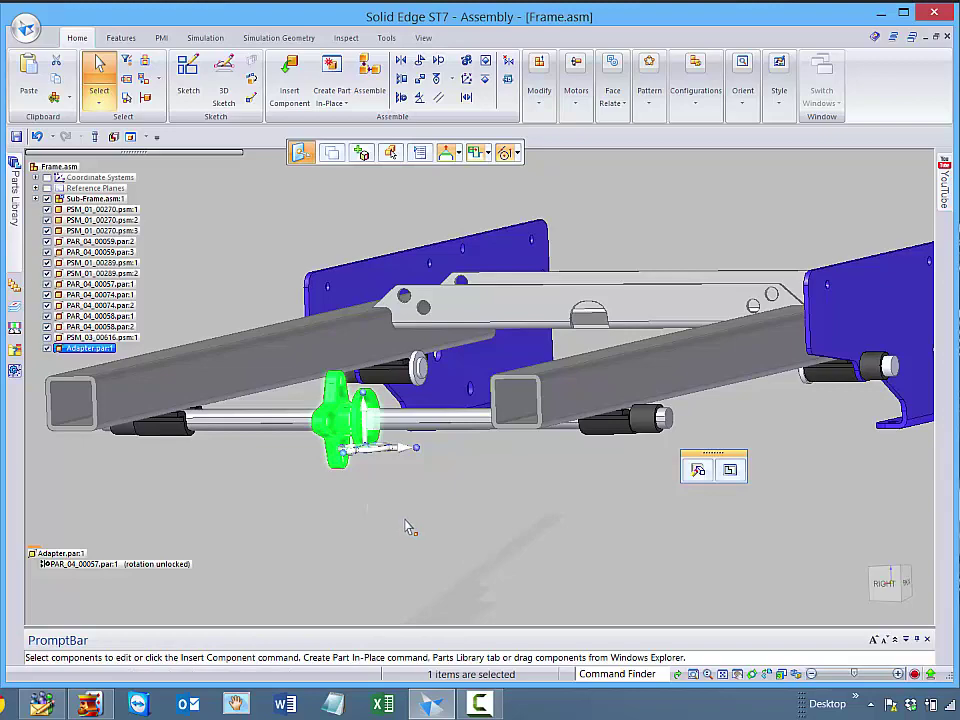
{"action": "middle_click_drag", "start_coordinate": [406, 525], "coordinate": [388, 488]}
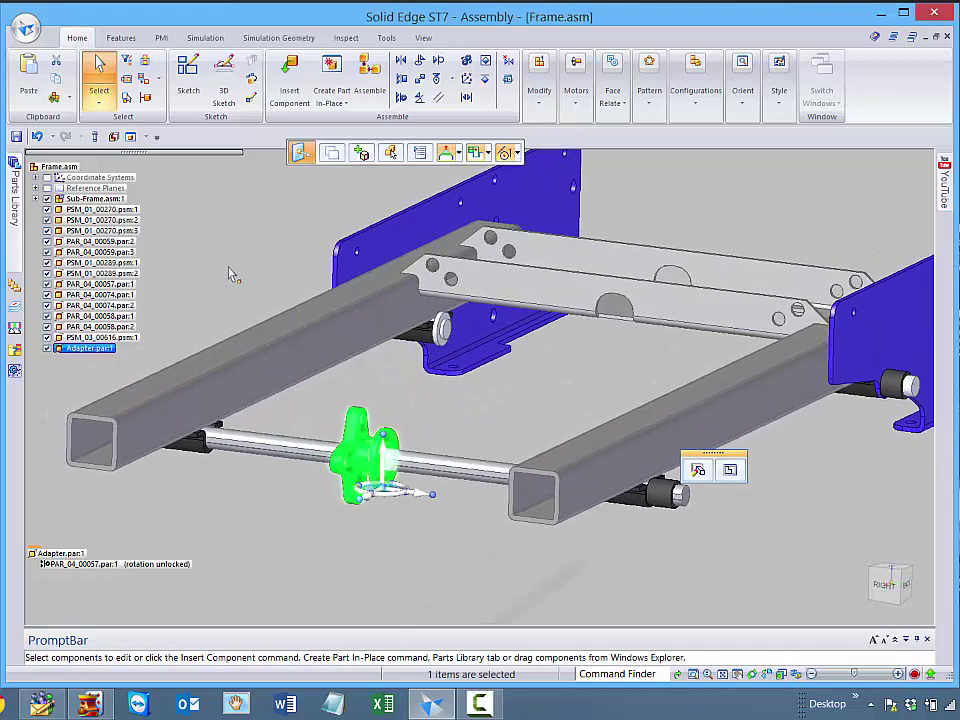
- Open the Parasolid file PSM_03_00615.x_t as a sheet metal document and assign Aluminum, 1060 as its material
{"action": "left_click", "coordinate": [25, 28]}
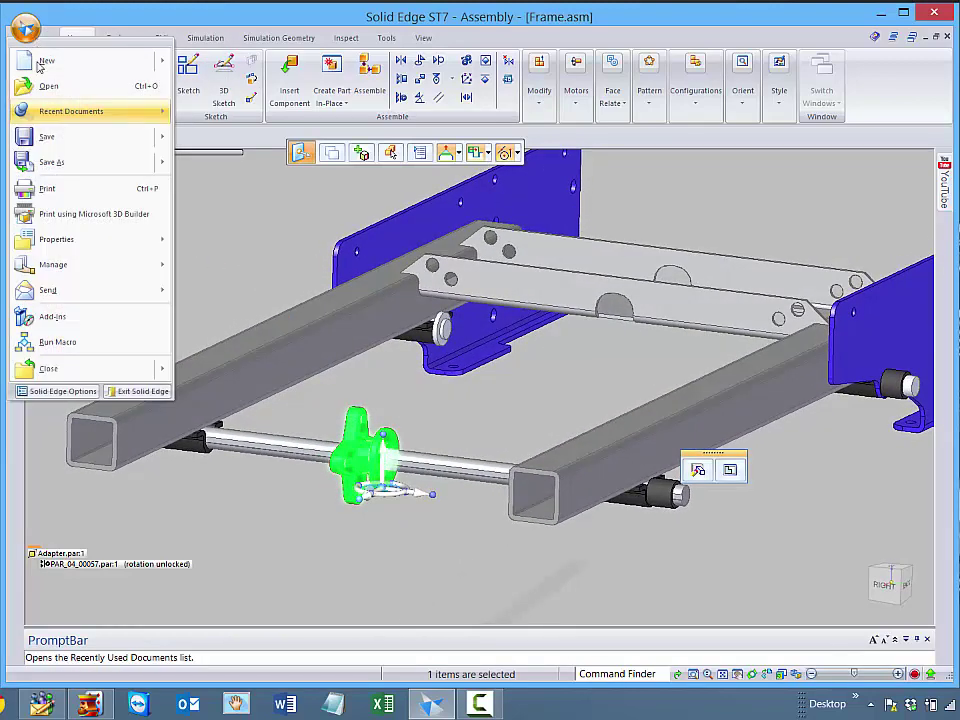
{"action": "left_click", "coordinate": [45, 87]}
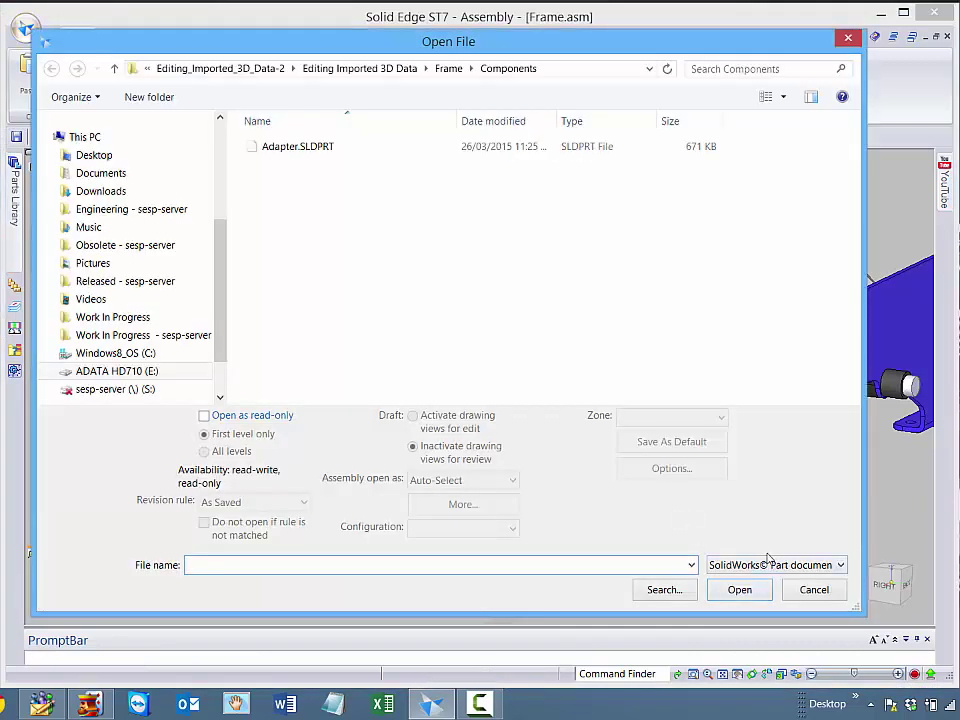
{"action": "left_click", "coordinate": [770, 564]}
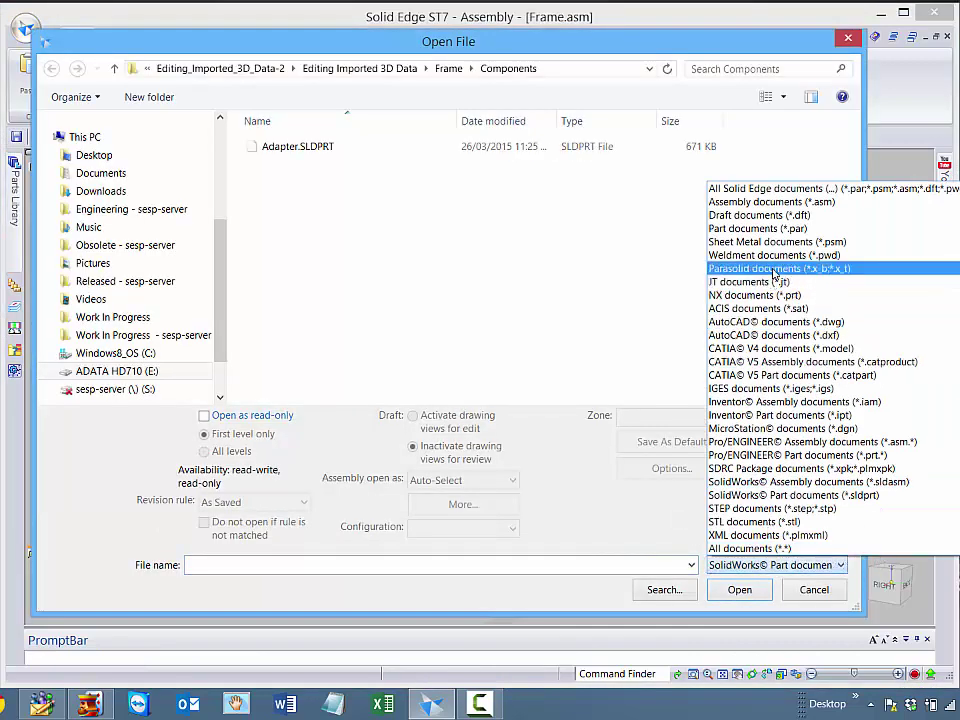
{"action": "left_click", "coordinate": [773, 269]}
{"action": "left_click", "coordinate": [302, 147]}
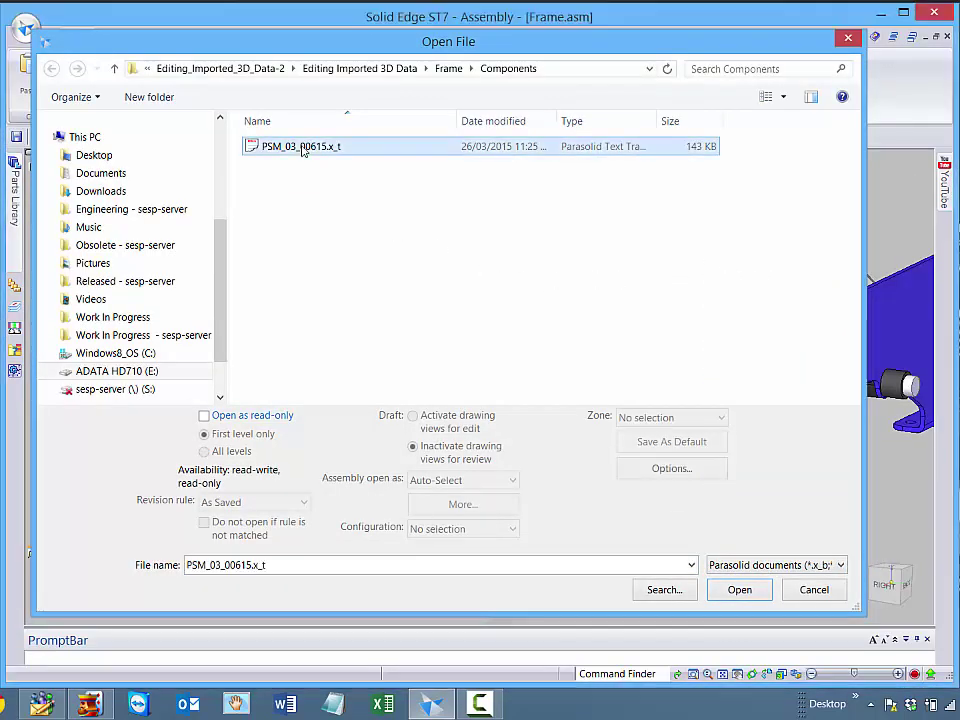
{"action": "double_click", "coordinate": [302, 147]}
{"action": "double_click", "coordinate": [365, 318]}
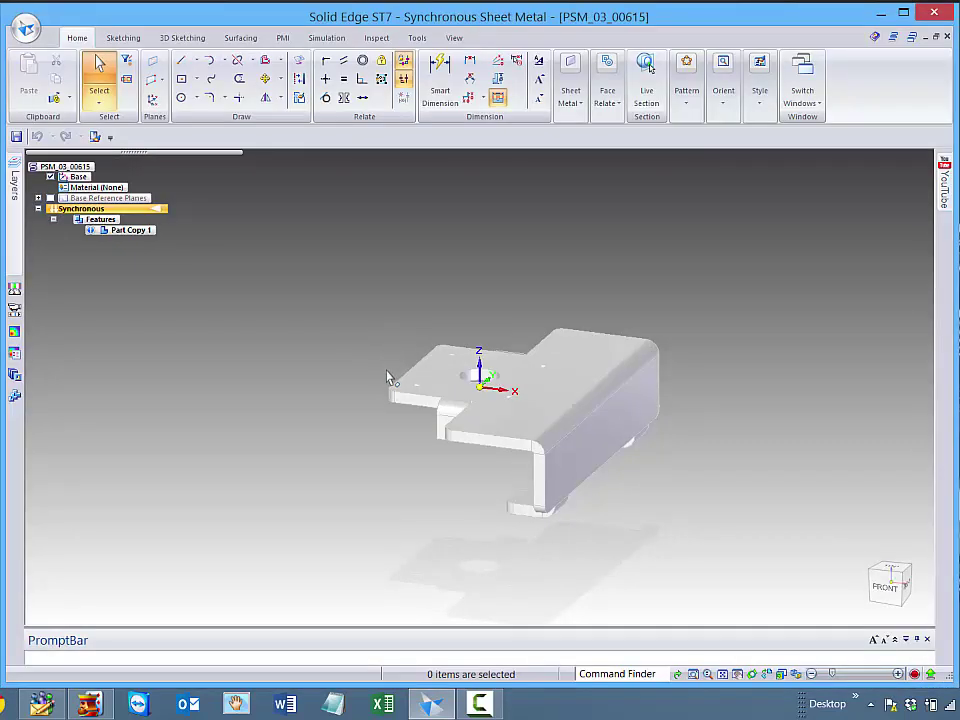
{"action": "right_click", "coordinate": [109, 189]}
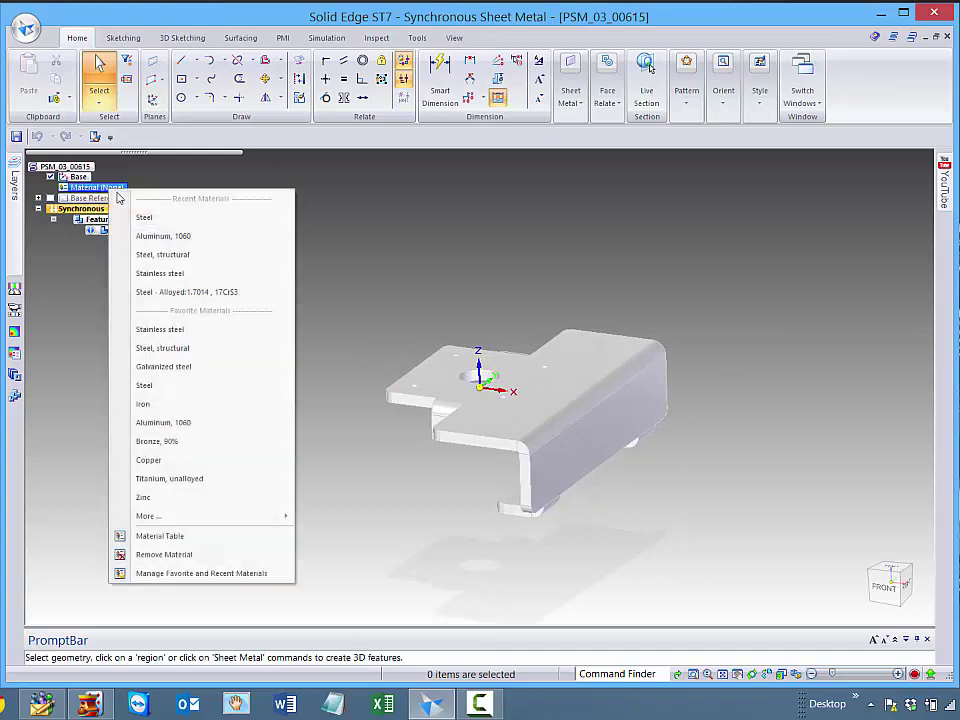
{"action": "left_click", "coordinate": [156, 237]}
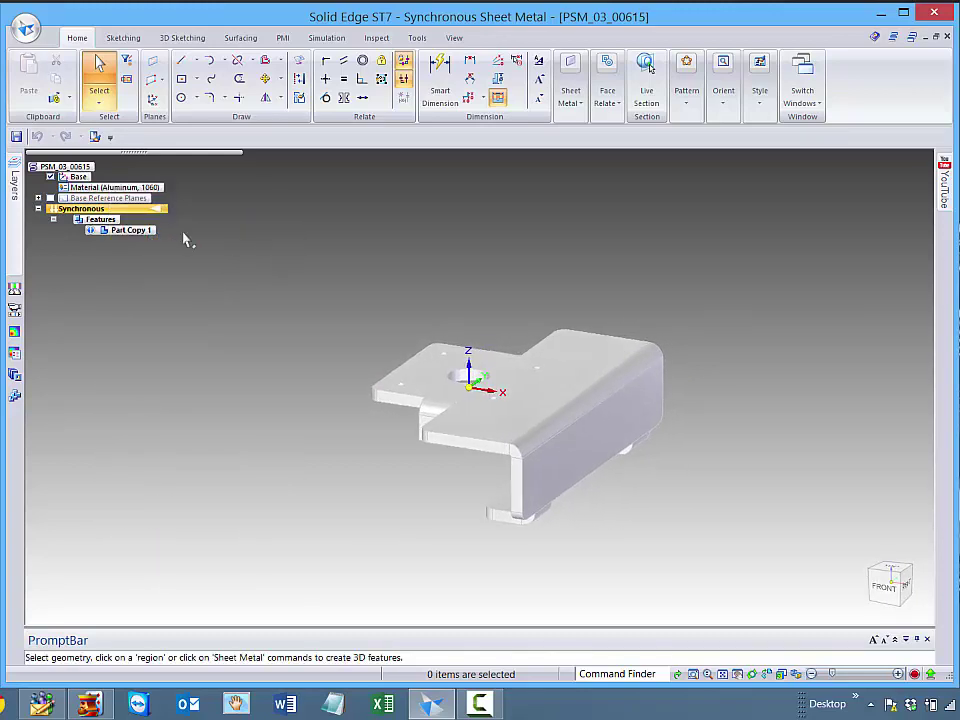
- Save the sheet metal part as PSM_03_00615.psm in the Components folder
{"action": "left_click", "coordinate": [16, 136]}
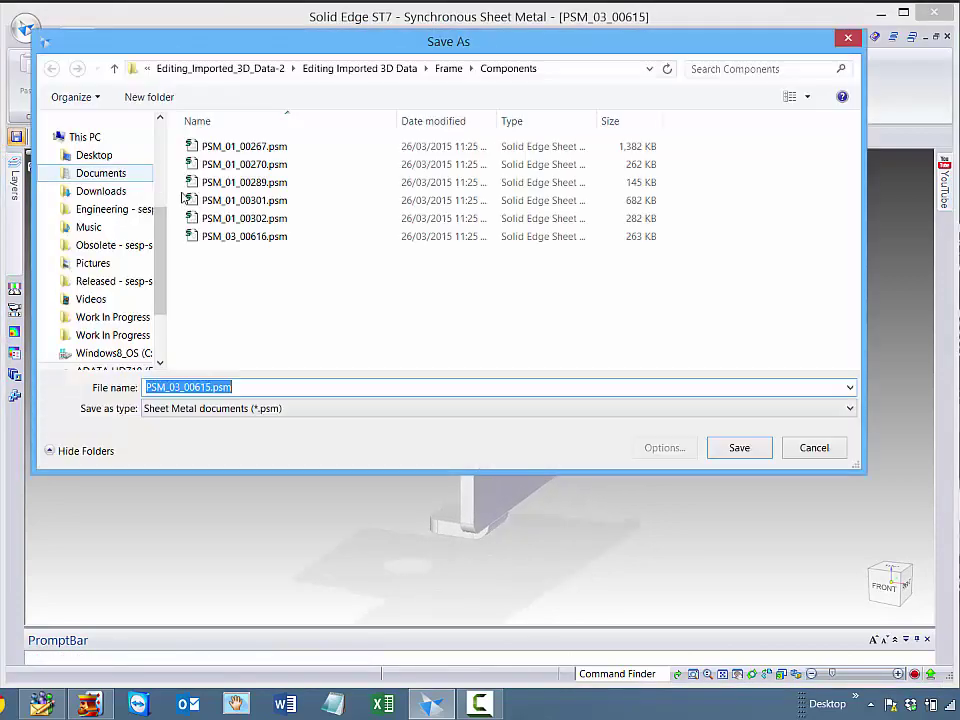
{"action": "left_click", "coordinate": [758, 455]}
- Open the AutoCAD drawing PSM_03_00615.dwg from the Components folder
{"action": "left_click", "coordinate": [27, 30]}
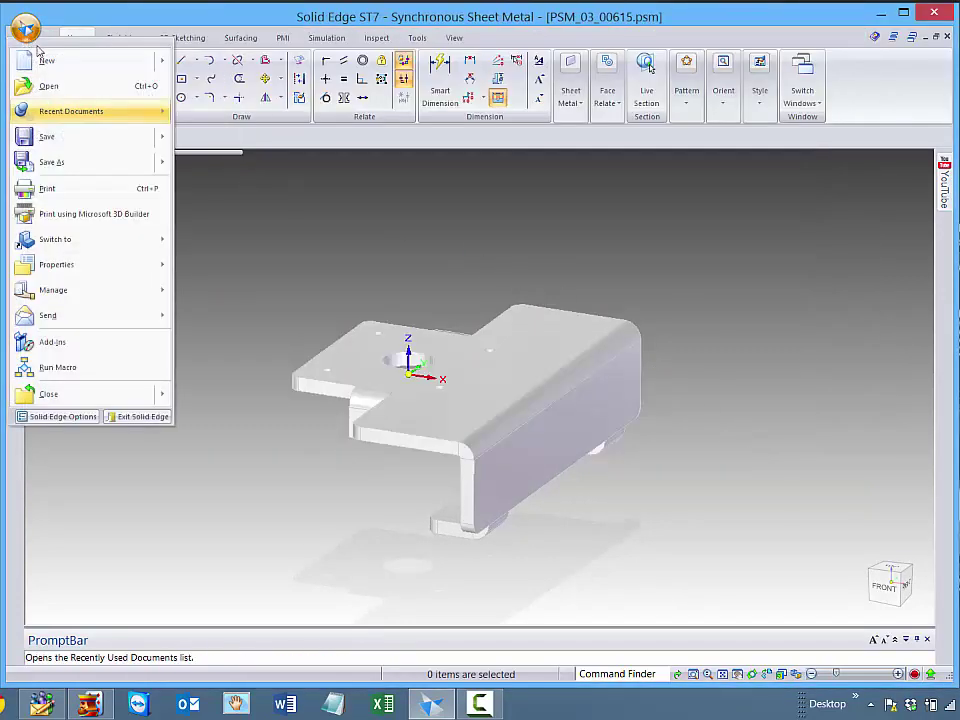
{"action": "left_click", "coordinate": [49, 88]}
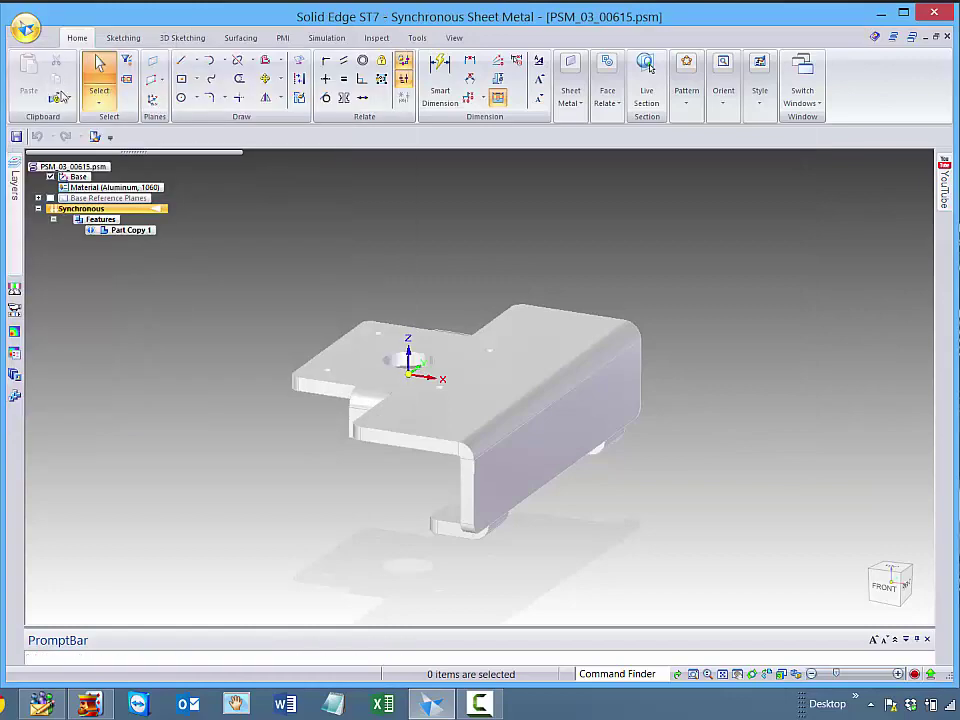
{"action": "left_click", "coordinate": [772, 566]}
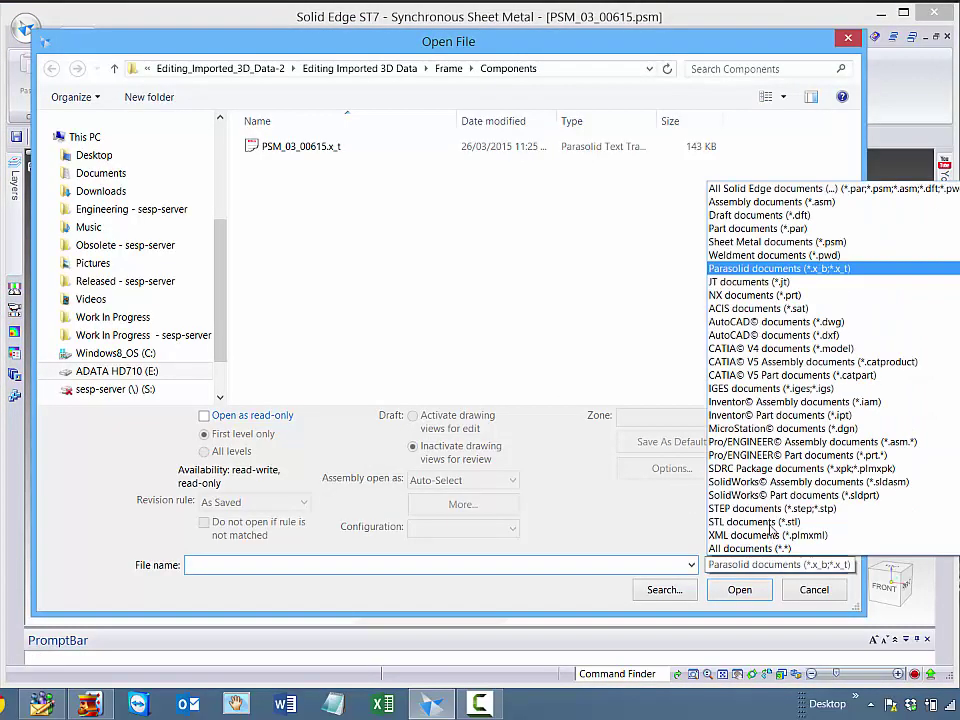
{"action": "left_click", "coordinate": [770, 322]}
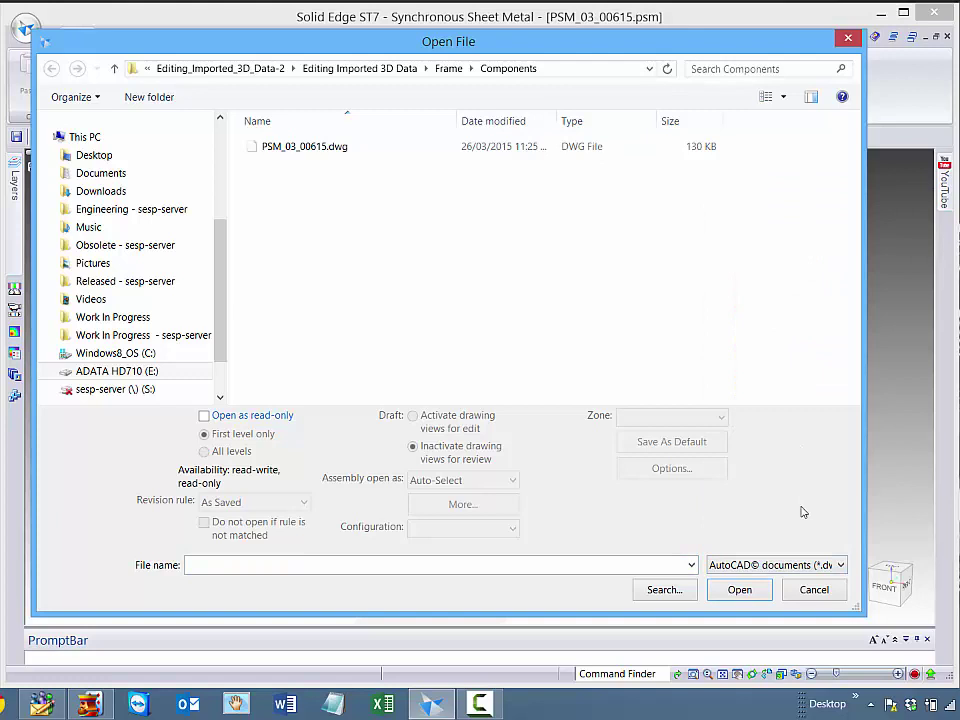
{"action": "left_click", "coordinate": [742, 594]}
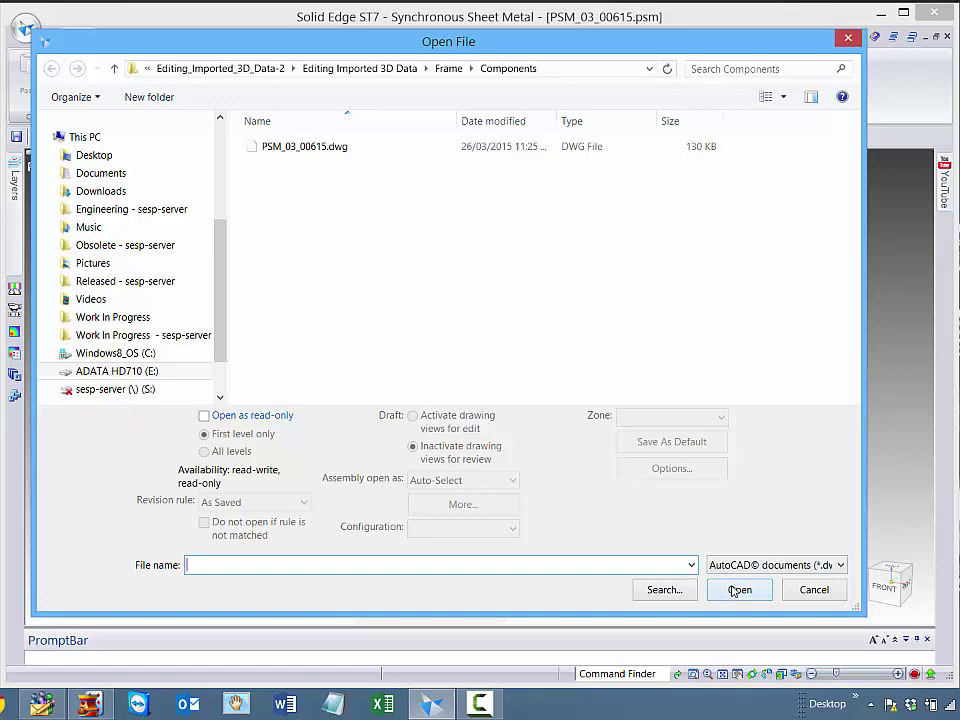
{"action": "double_click", "coordinate": [343, 149]}
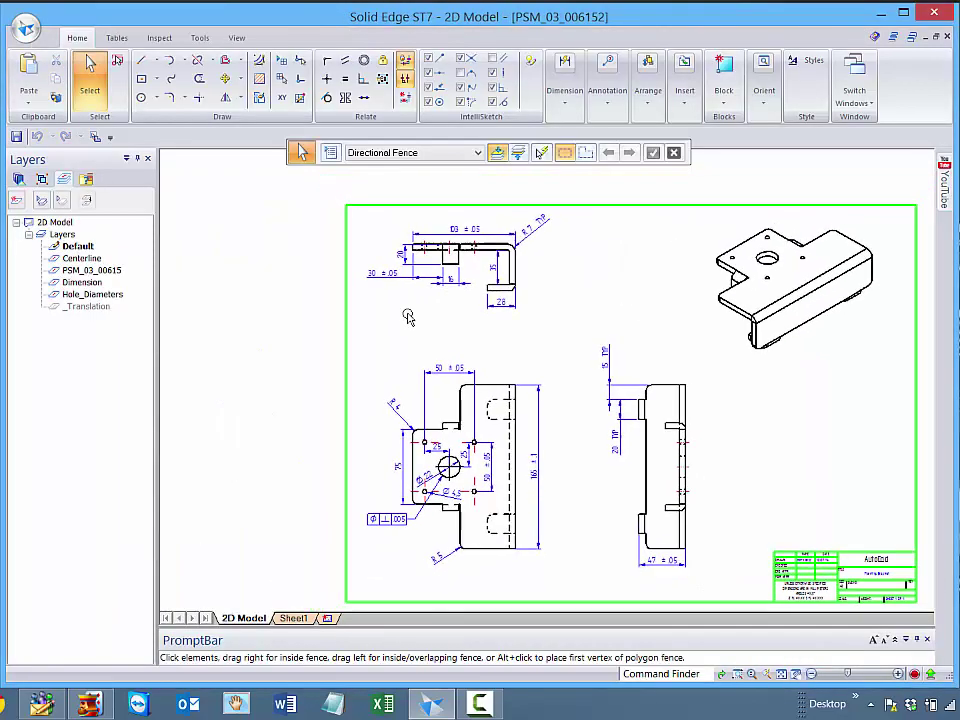
- Hide the Centerline and Hole_Diameters layers of the imported drawing
{"action": "left_click", "coordinate": [82, 258]}
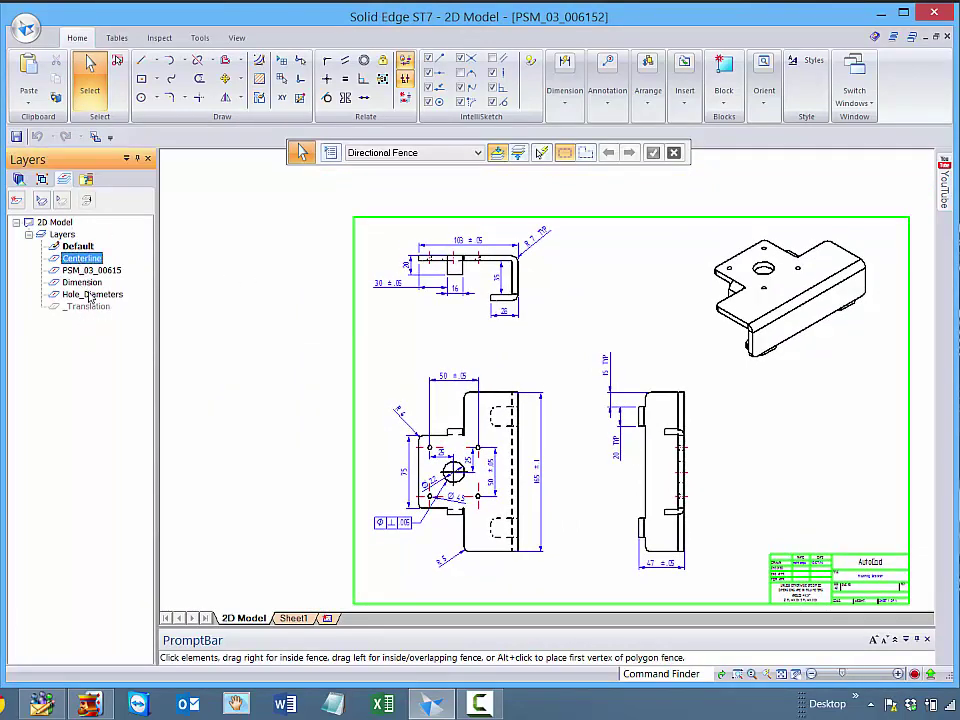
{"action": "left_click", "coordinate": [90, 294], "text": "ctrl"}
{"action": "right_click", "coordinate": [91, 295]}
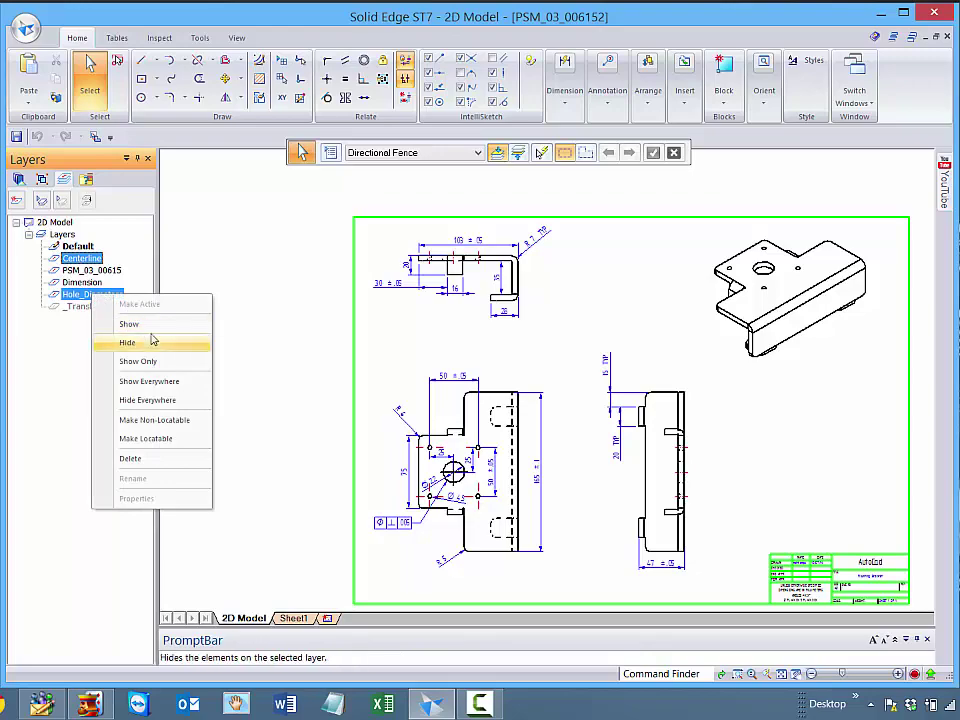
{"action": "left_click", "coordinate": [153, 342]}
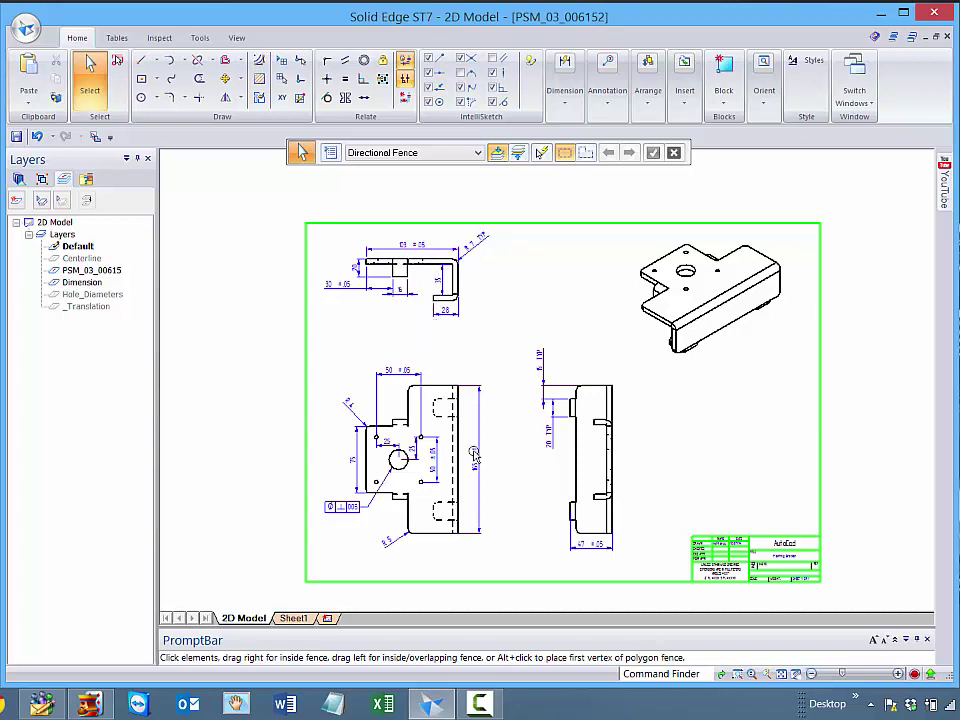
- Use Create 3D to add the front view and the folded plan view, with their dimensions, to the existing PSM_03_00615.psm file
{"action": "left_click", "coordinate": [96, 136]}
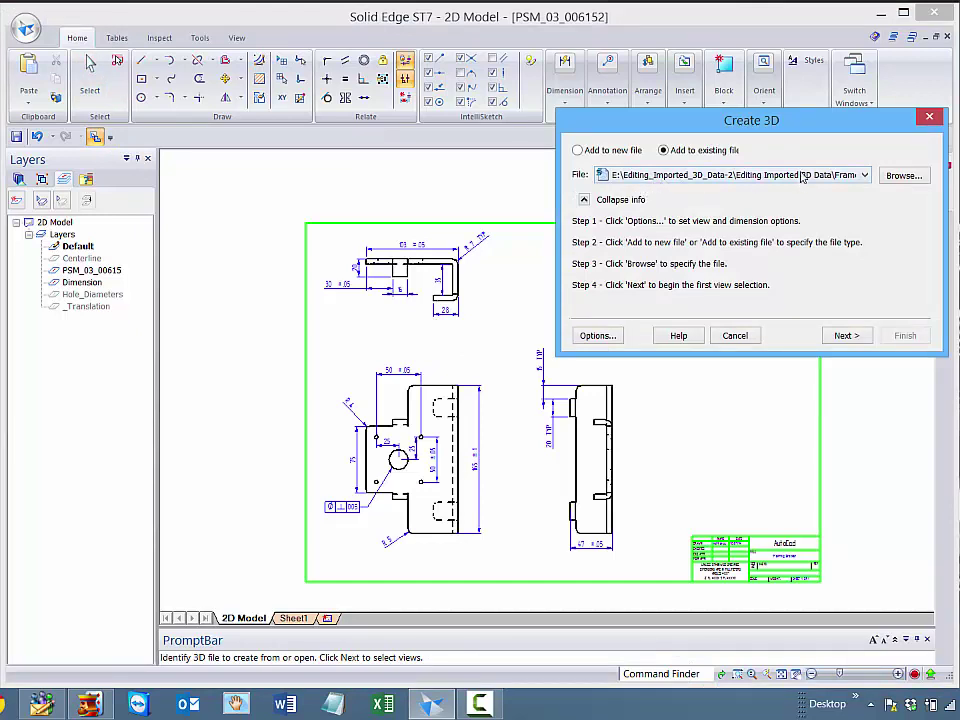
{"action": "left_click", "coordinate": [848, 337]}
{"action": "left_click_drag", "start_coordinate": [501, 342], "coordinate": [297, 196]}
{"action": "left_click", "coordinate": [853, 338]}
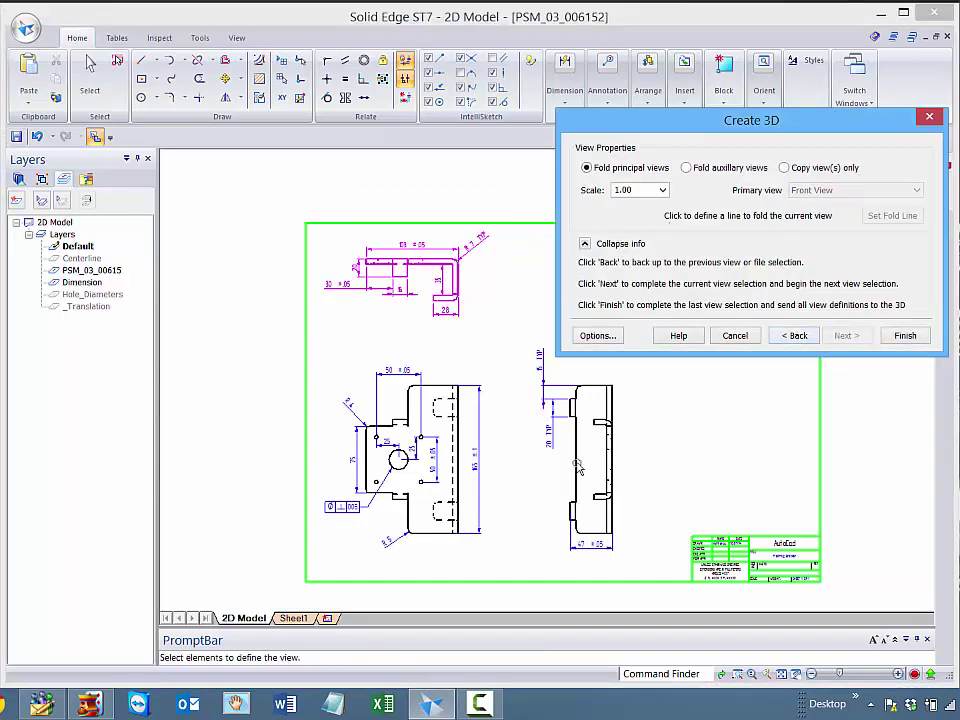
{"action": "left_click", "coordinate": [338, 357]}
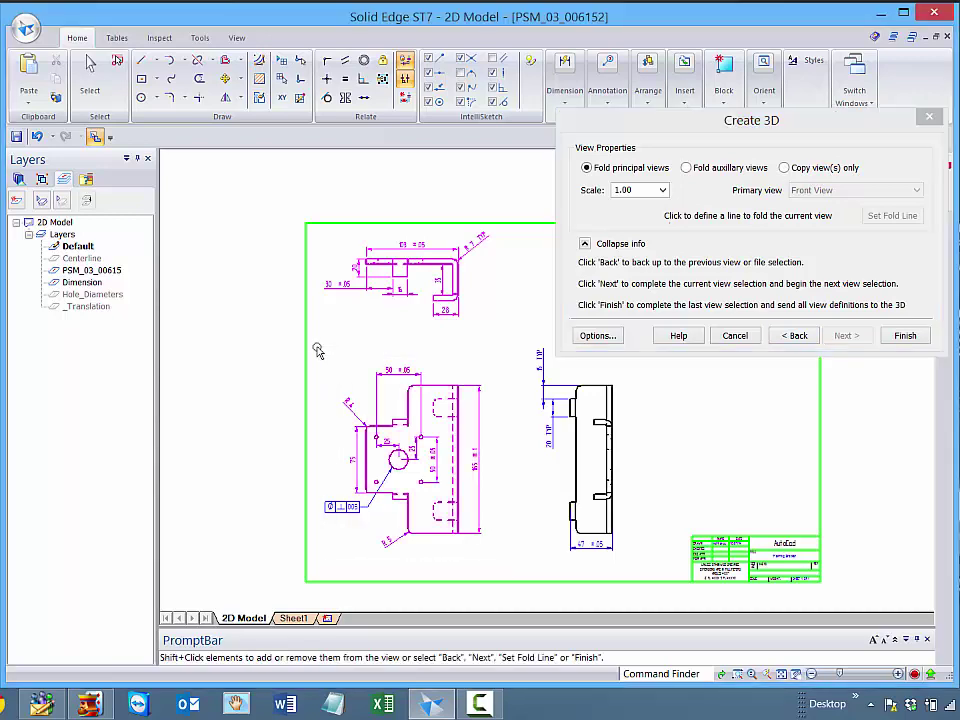
{"action": "left_click", "coordinate": [903, 336]}
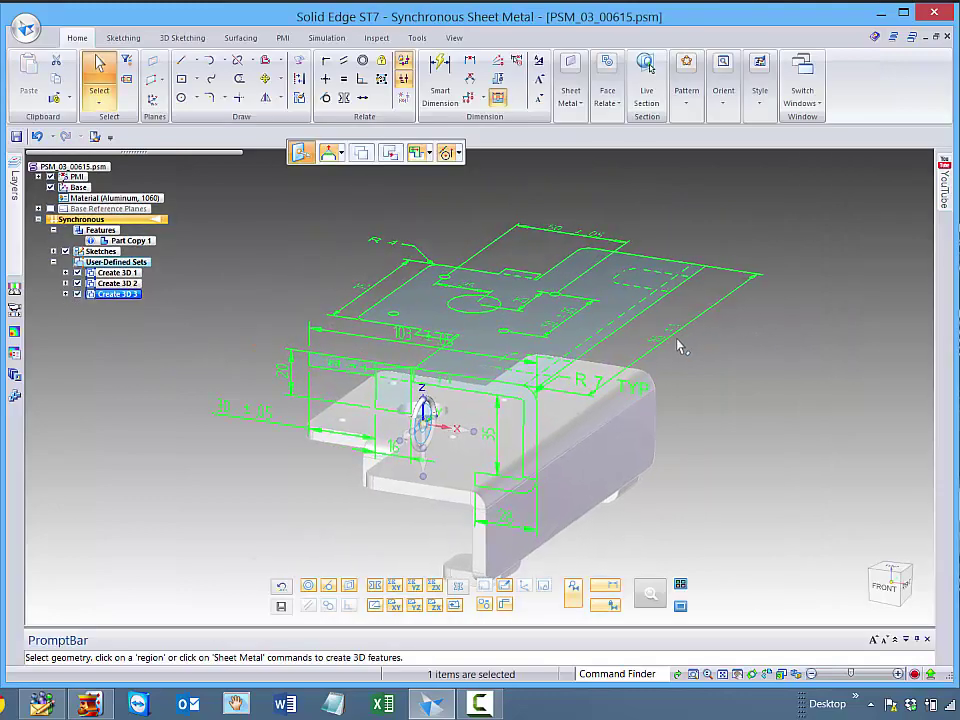
- Move the Create 3D 3 view set from its large hole's centre onto the bracket's hole, in plane and then vertically to the top face
{"action": "left_click", "coordinate": [424, 416]}
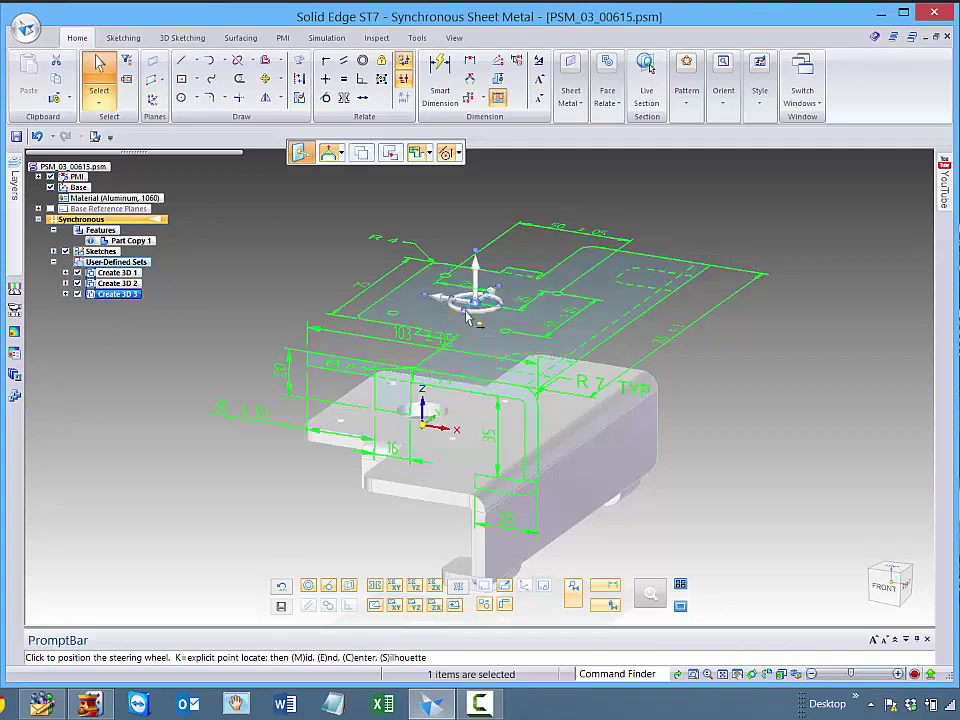
{"action": "left_click", "coordinate": [474, 318]}
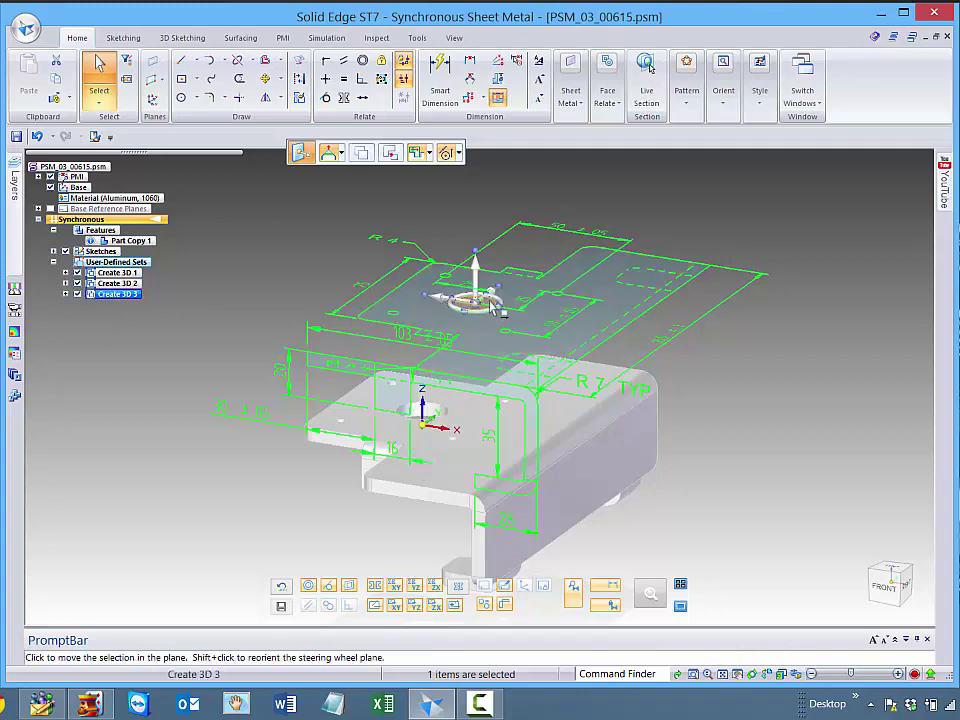
{"action": "left_click", "coordinate": [498, 310]}
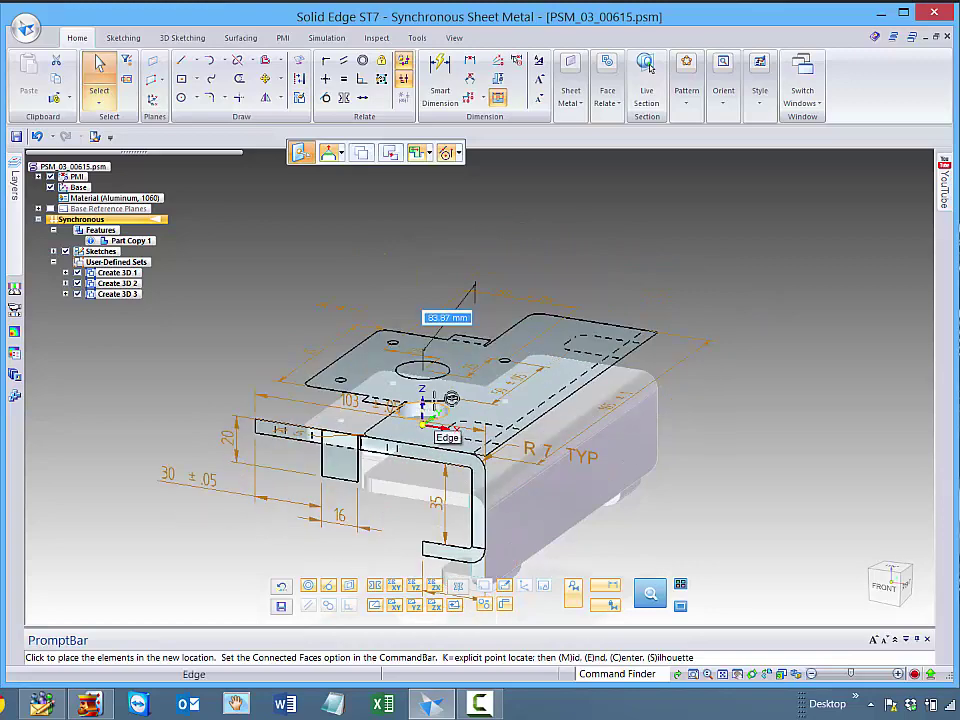
{"action": "left_click", "coordinate": [437, 408]}
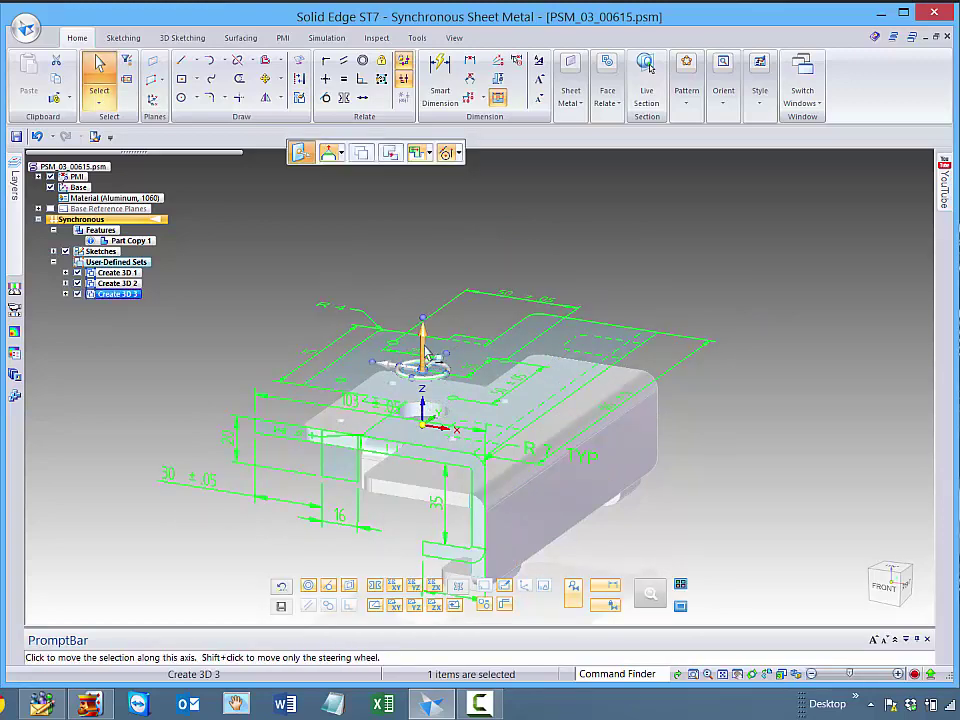
{"action": "left_click", "coordinate": [424, 348]}
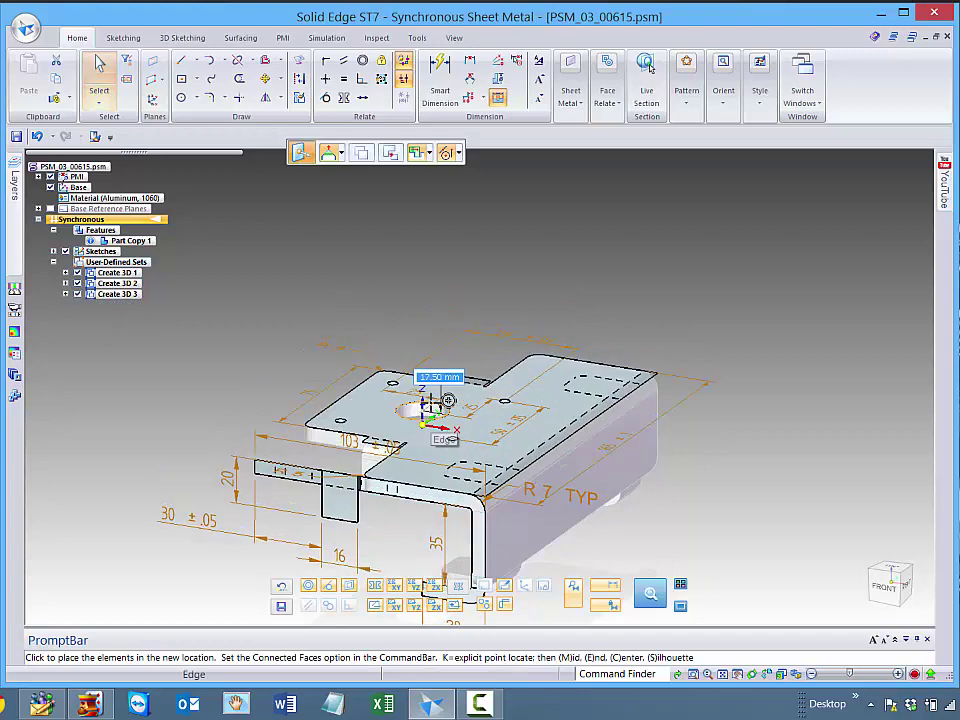
{"action": "left_click", "coordinate": [448, 401]}
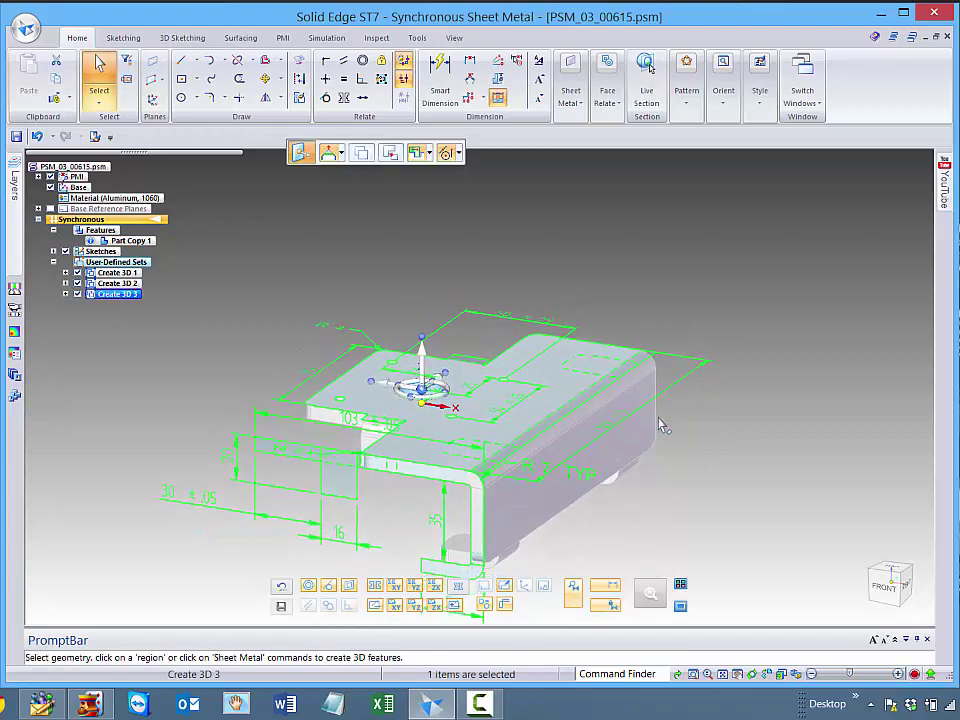
- Hide the sketches and attach the PMI dimensions of the Create 3D 3 set to the bracket
{"action": "middle_click_drag", "start_coordinate": [660, 420], "coordinate": [668, 431]}
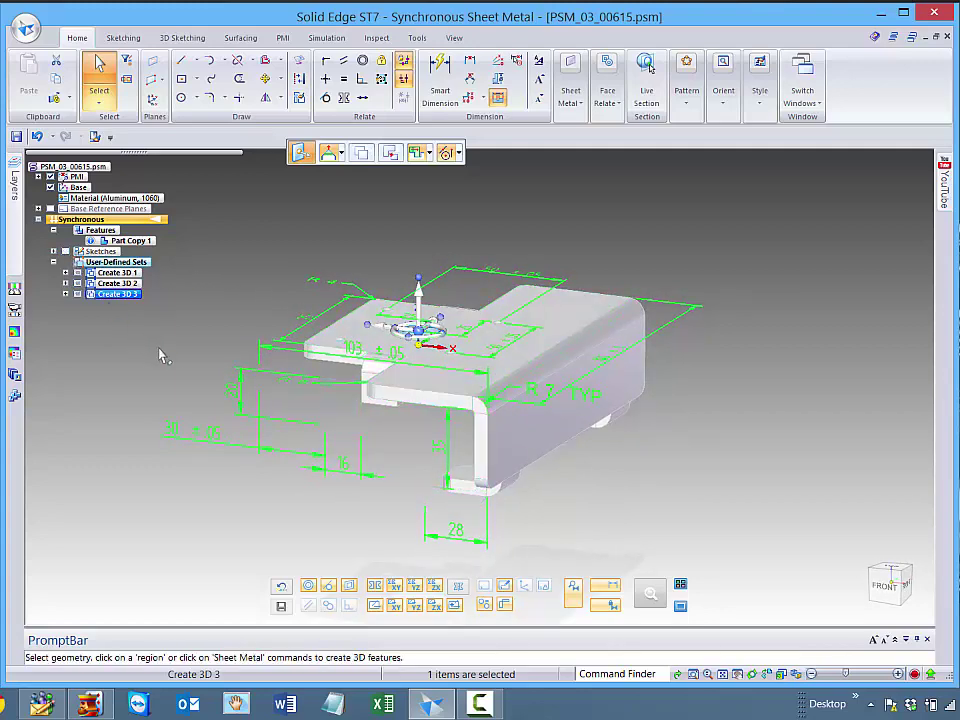
{"action": "key", "text": "ctrl+f"}
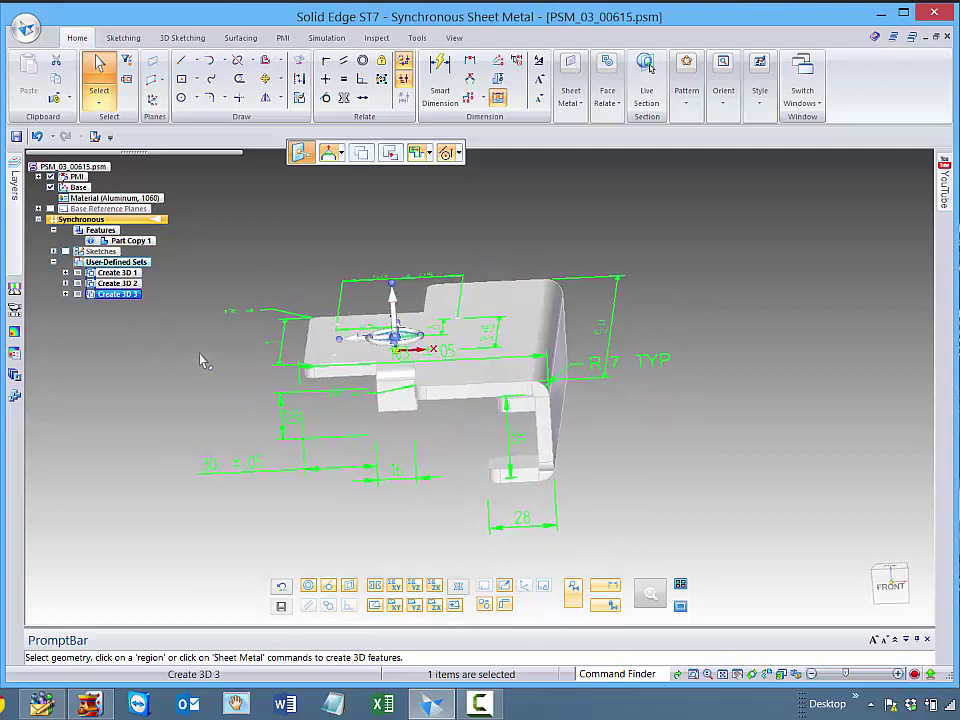
{"action": "right_click", "coordinate": [128, 298]}
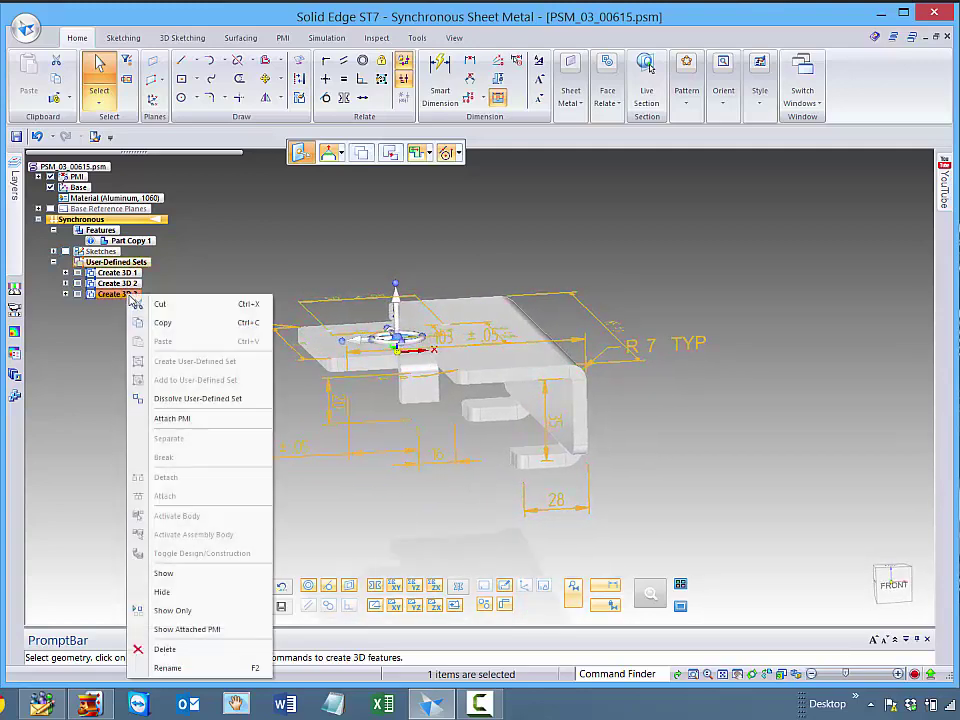
{"action": "left_click", "coordinate": [212, 421]}
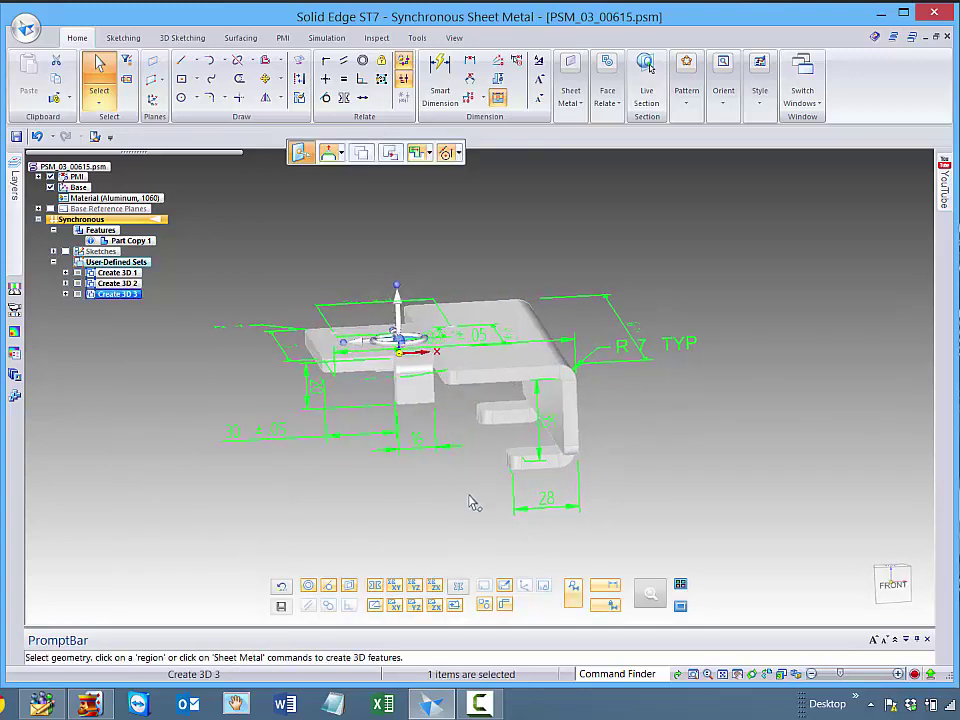
{"action": "left_click", "coordinate": [698, 439]}
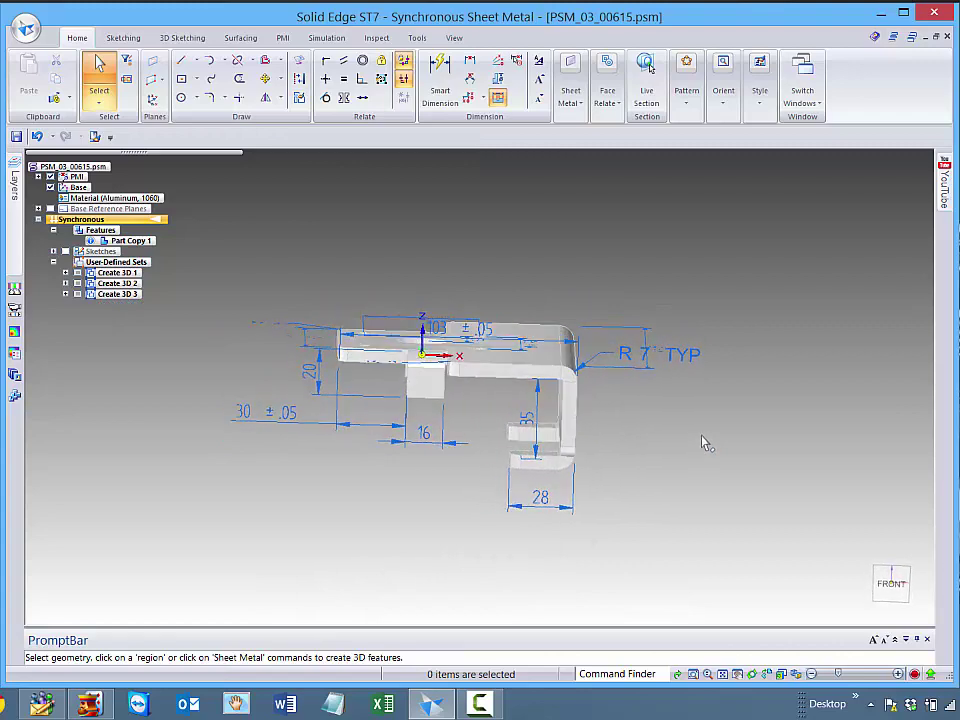
- Set the bottom tabs' 28 mm length dimension to 35 mm and the bracket's inside height dimension to 51 mm
{"action": "left_click", "coordinate": [541, 509]}
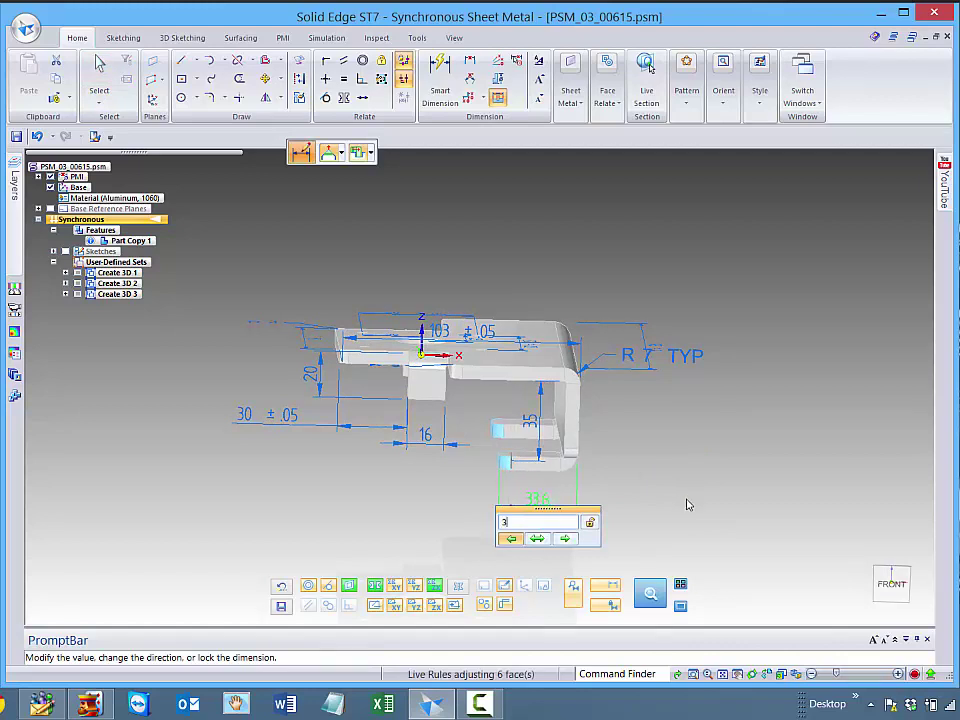
{"action": "key", "text": "Return"}
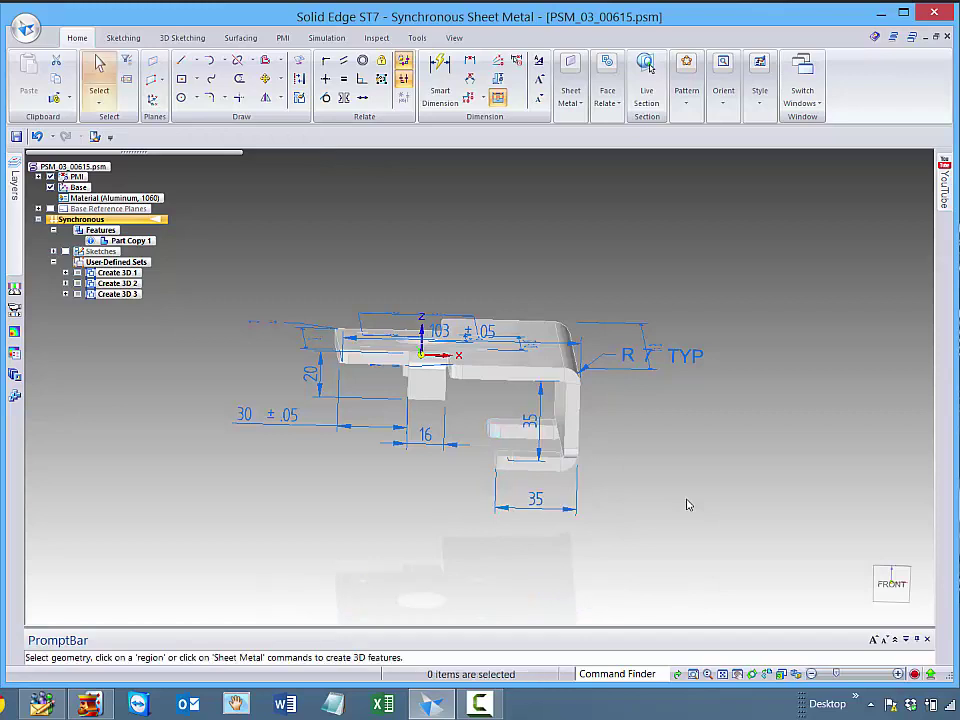
{"action": "left_click", "coordinate": [533, 432]}
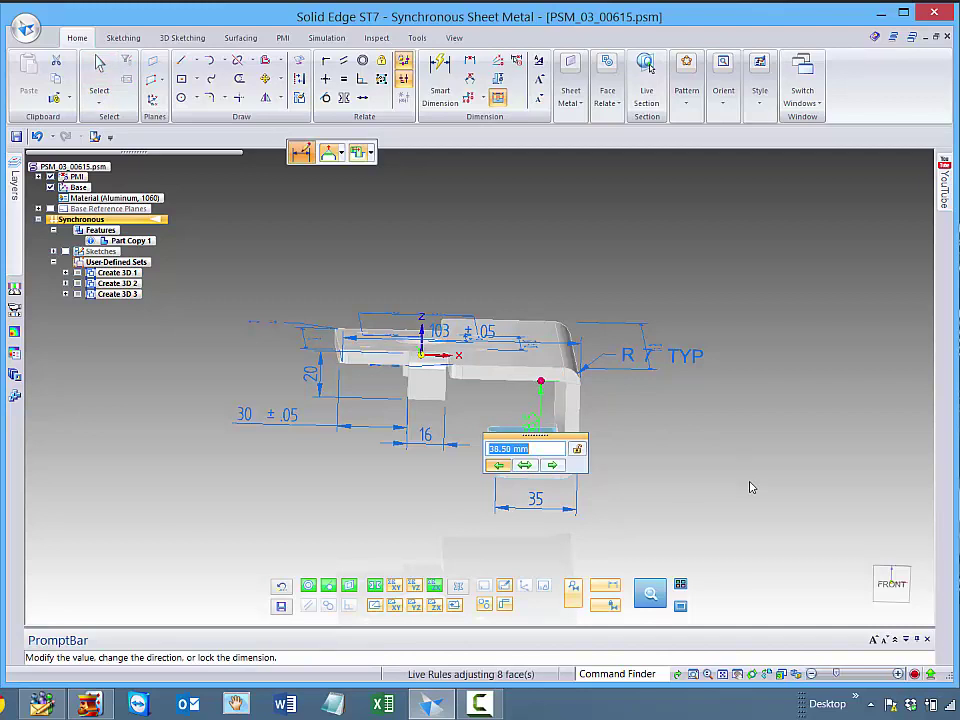
{"action": "key", "text": "Return"}
{"action": "key", "text": "Escape"}
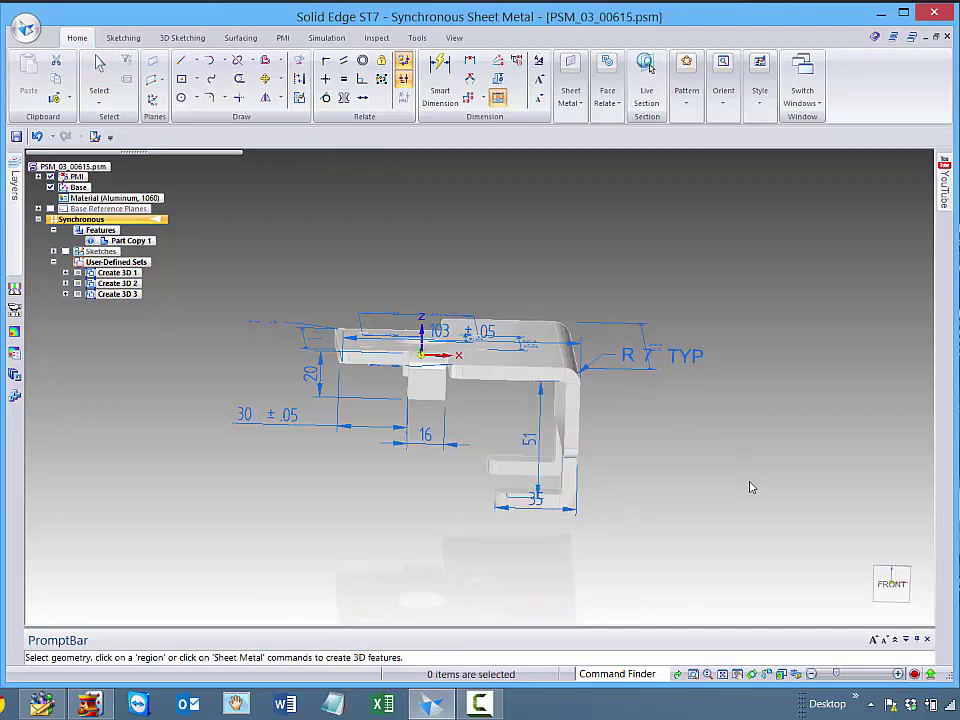
- Hide the PMI dimensions on the bracket and save the part
{"action": "middle_click_drag", "start_coordinate": [499, 370], "coordinate": [388, 352]}
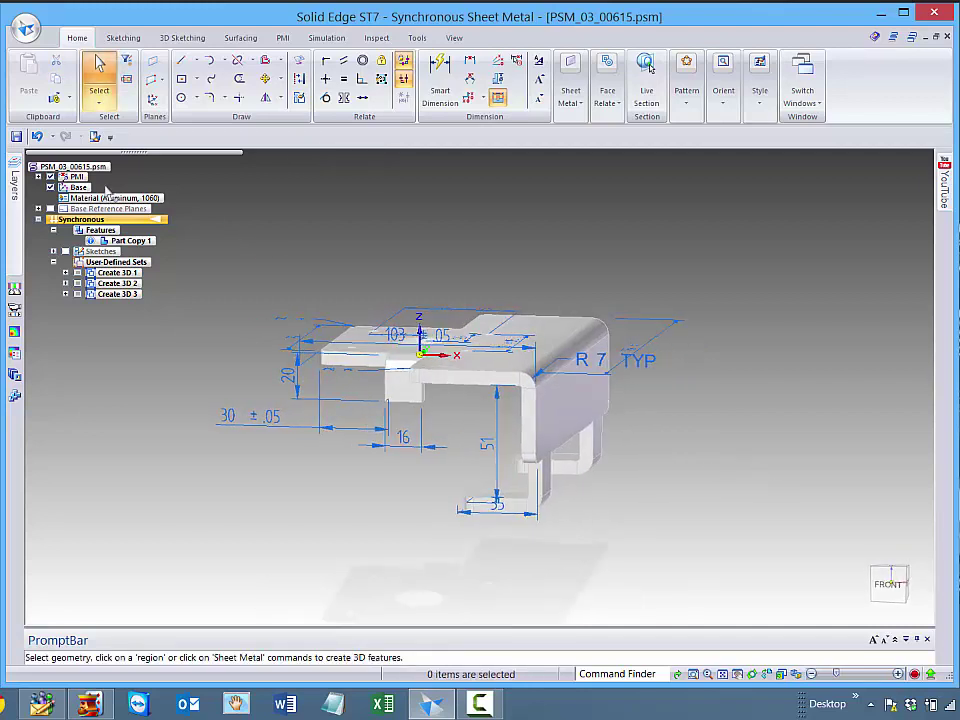
{"action": "left_click", "coordinate": [51, 177]}
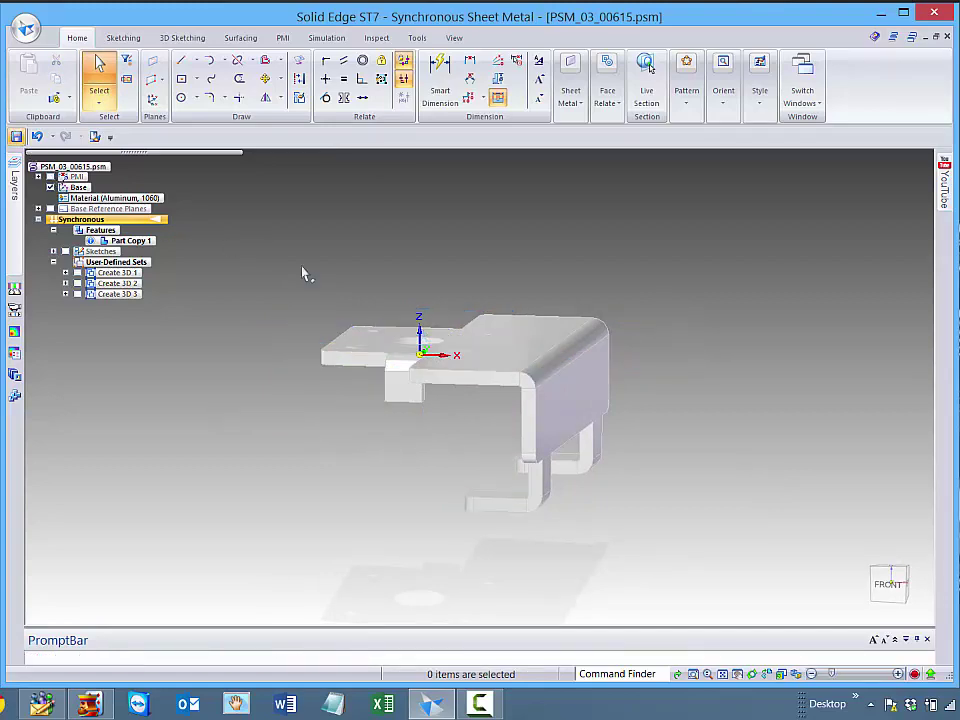
- Close the bracket part and the imported drawing to return to the Frame assembly
{"action": "left_click", "coordinate": [948, 37]}
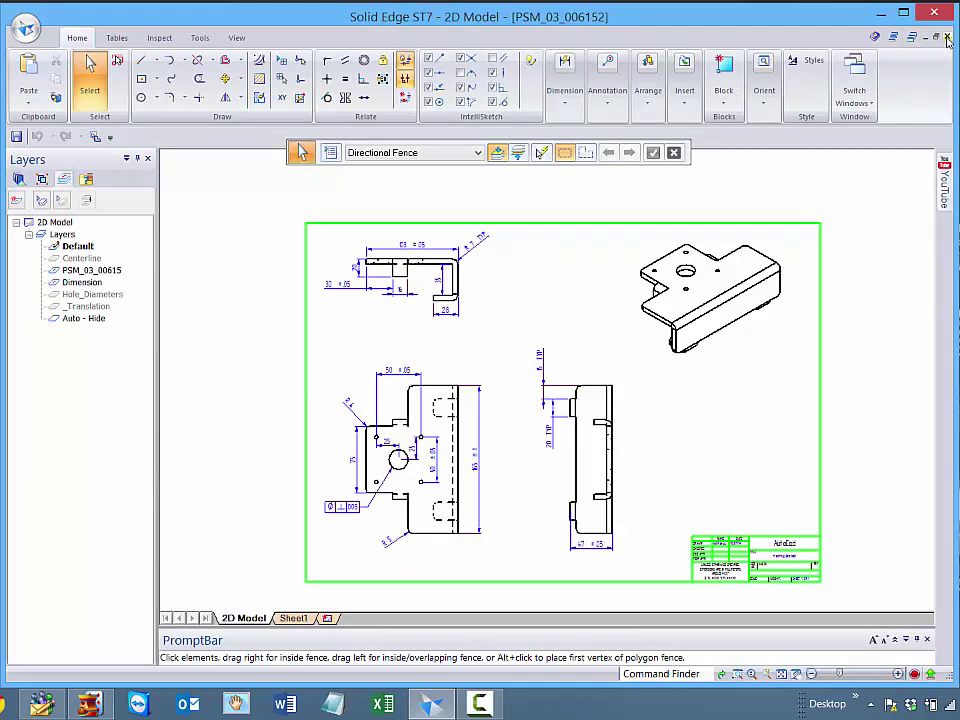
{"action": "left_click", "coordinate": [948, 37]}
{"action": "left_click", "coordinate": [510, 420]}
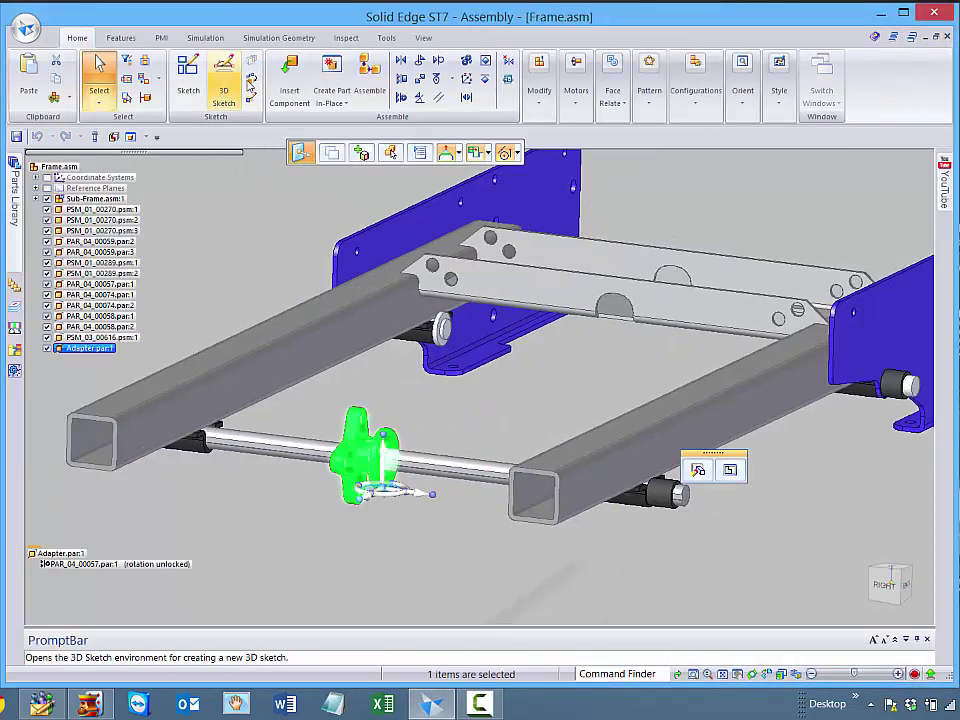
- Insert PSM_03_00615.psm into the assembly and mate the bracket's inner web face to the tube's top face, flipping its orientation
{"action": "left_click", "coordinate": [289, 82]}
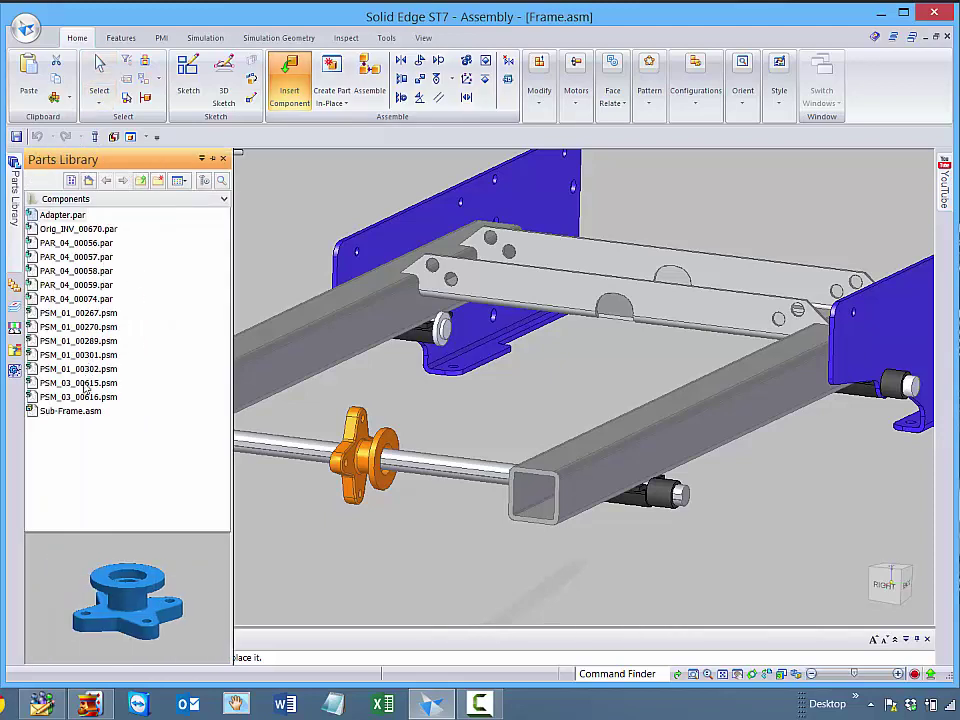
{"action": "left_click_drag", "start_coordinate": [86, 388], "coordinate": [230, 405]}
{"action": "left_click_drag", "start_coordinate": [458, 437], "coordinate": [456, 439]}
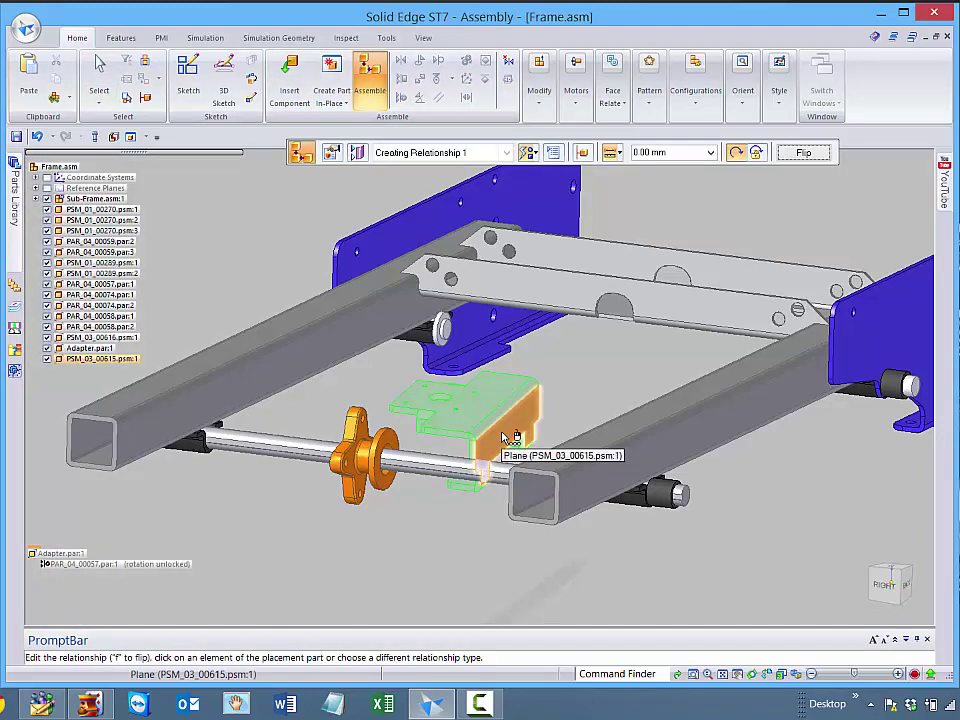
{"action": "right_click", "coordinate": [503, 438]}
{"action": "left_click", "coordinate": [566, 463]}
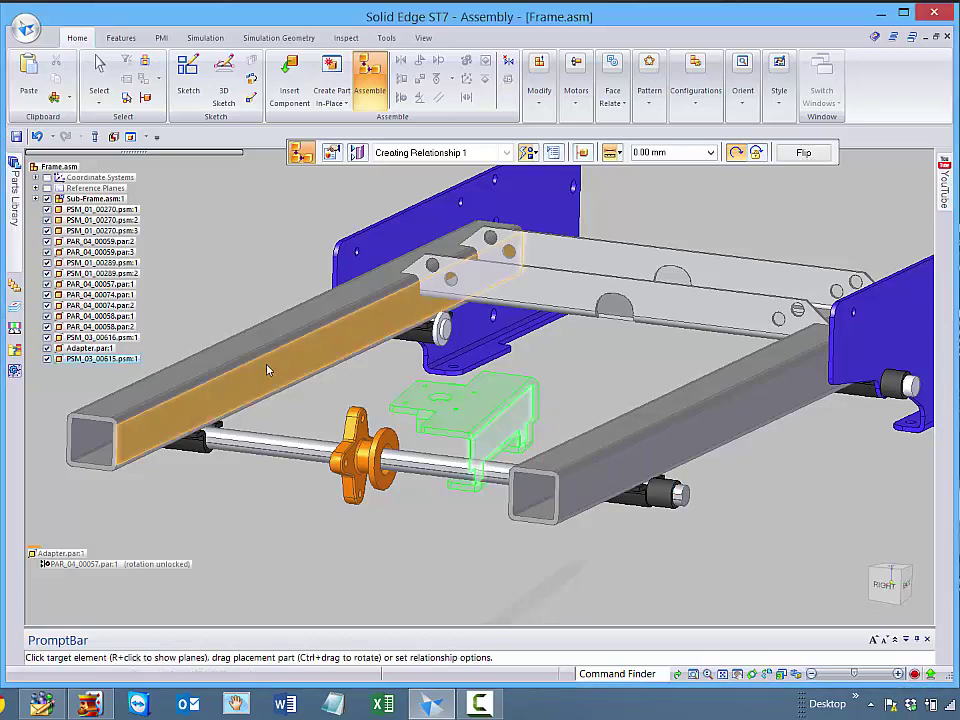
{"action": "left_click", "coordinate": [251, 337]}
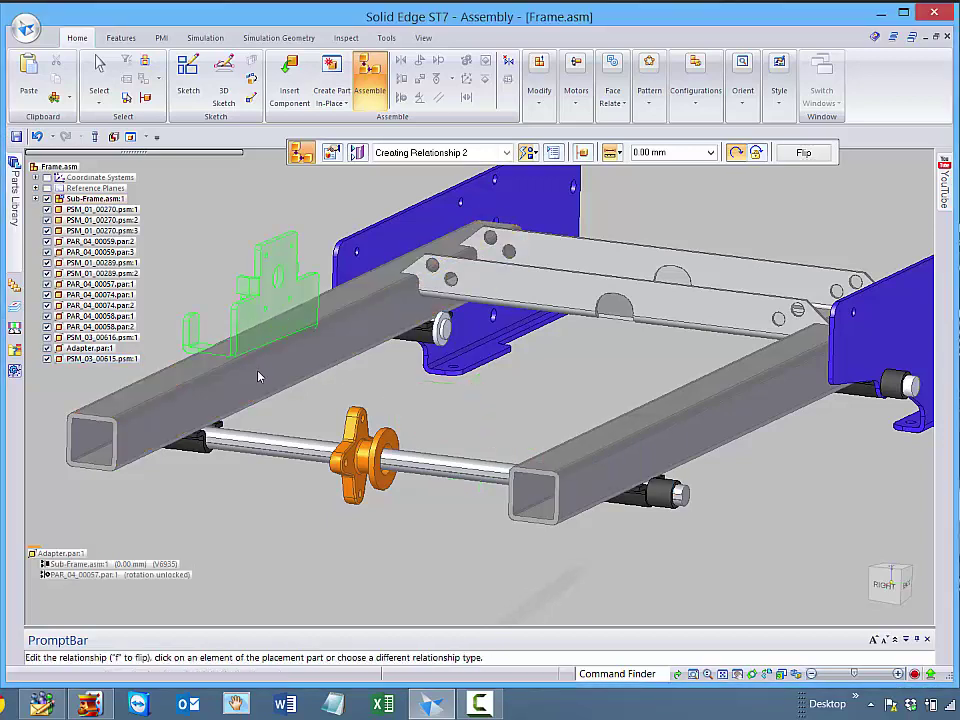
{"action": "key", "text": "f"}
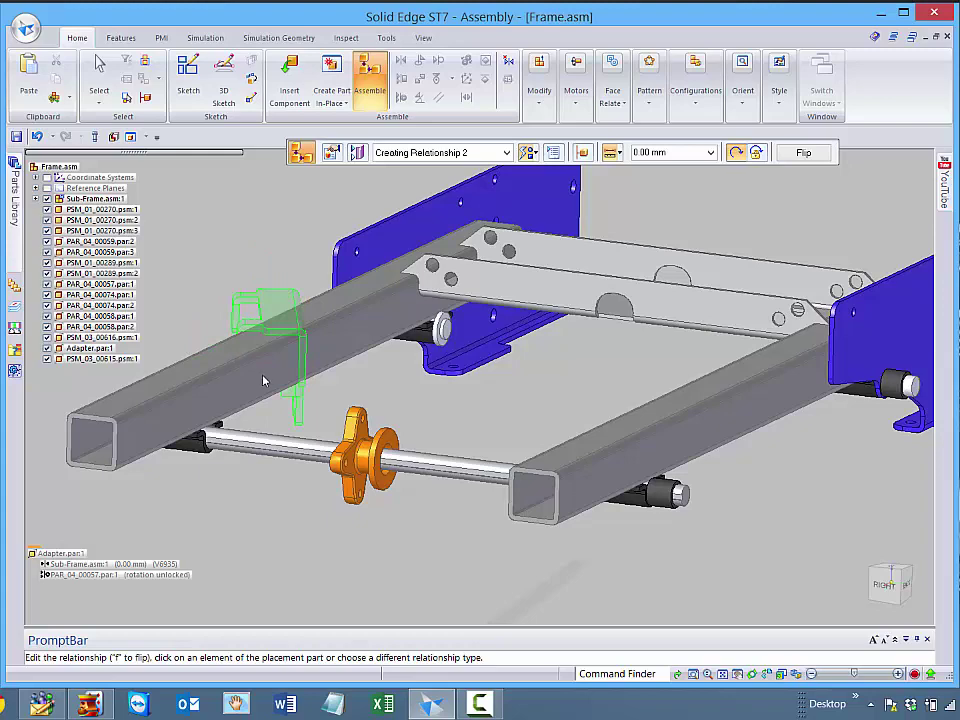
- Mate the bracket's hole flange to the tube's inner side face and align its large hole with the cross shaft
{"action": "middle_click_drag", "start_coordinate": [291, 416], "coordinate": [310, 430]}
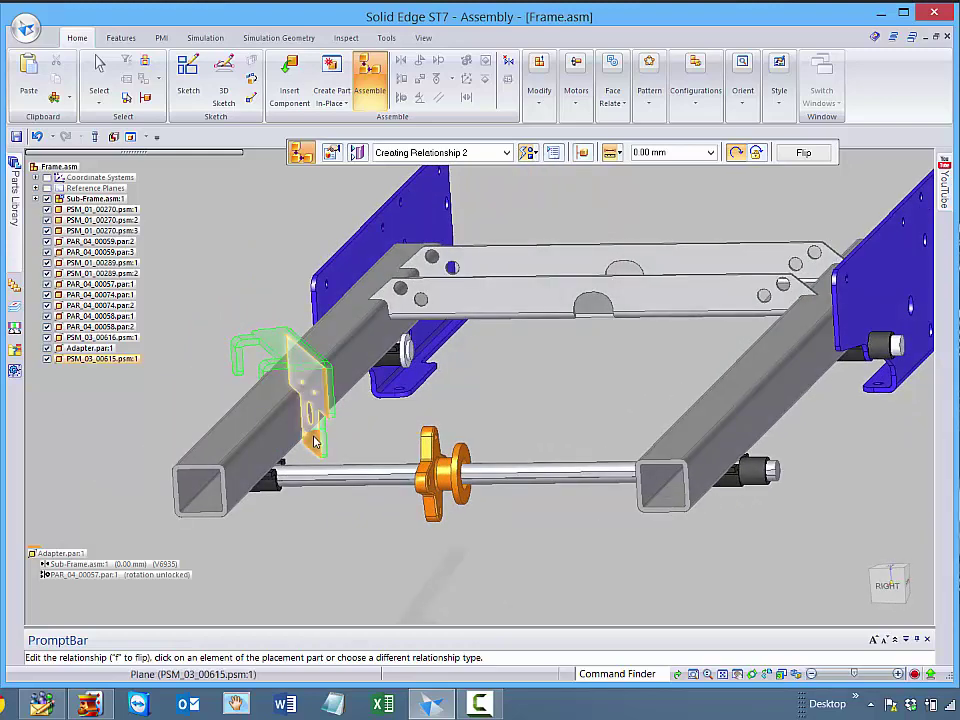
{"action": "left_click", "coordinate": [313, 440]}
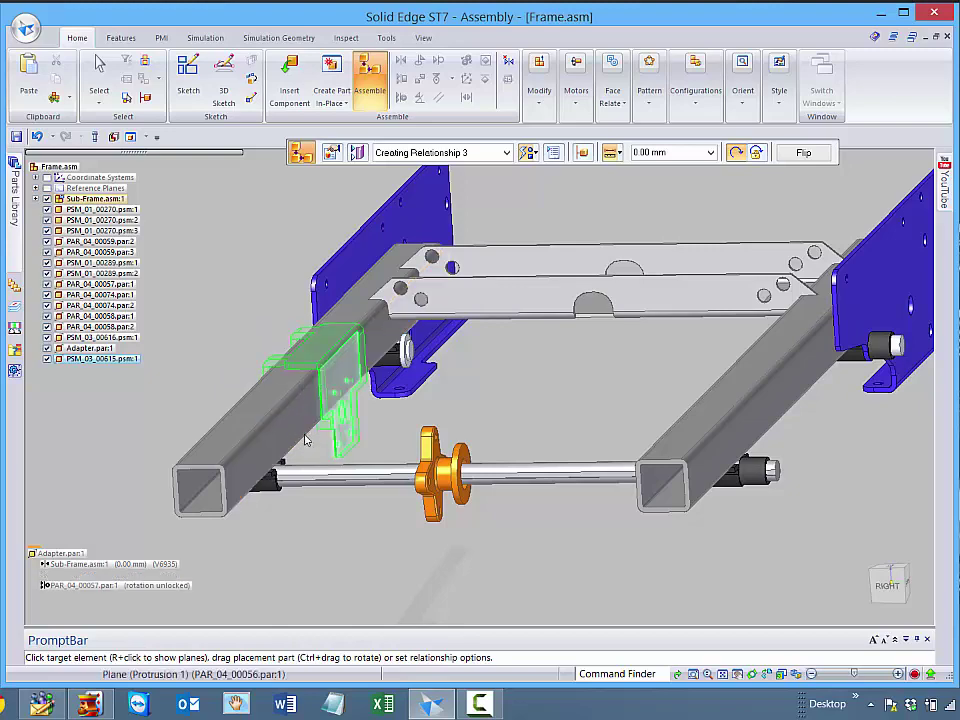
{"action": "left_click", "coordinate": [318, 448]}
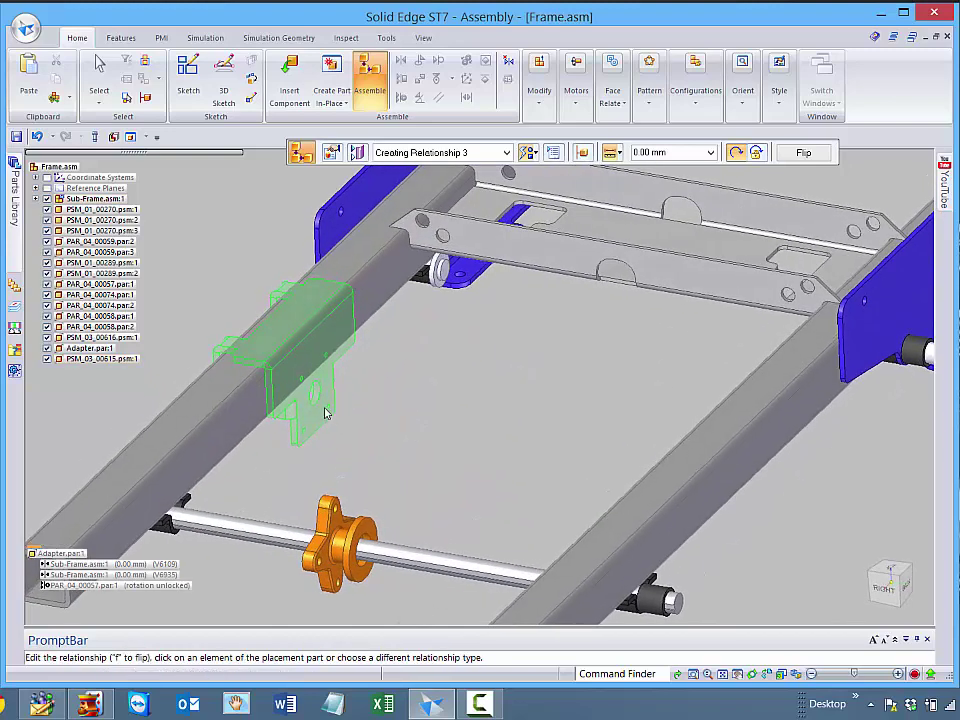
{"action": "left_click", "coordinate": [322, 402]}
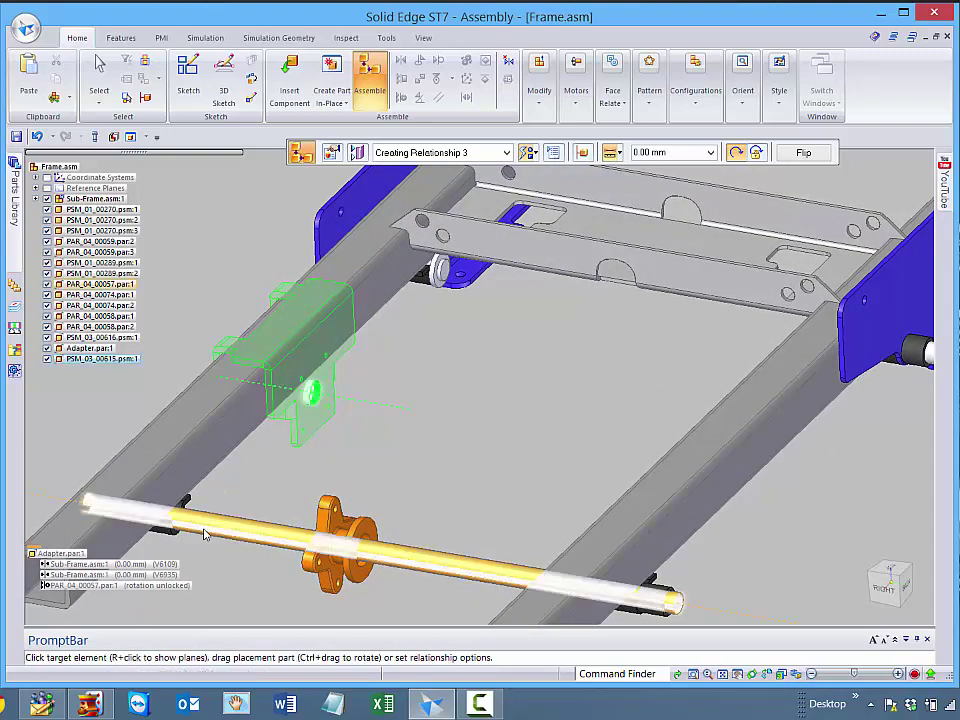
{"action": "left_click", "coordinate": [215, 520]}
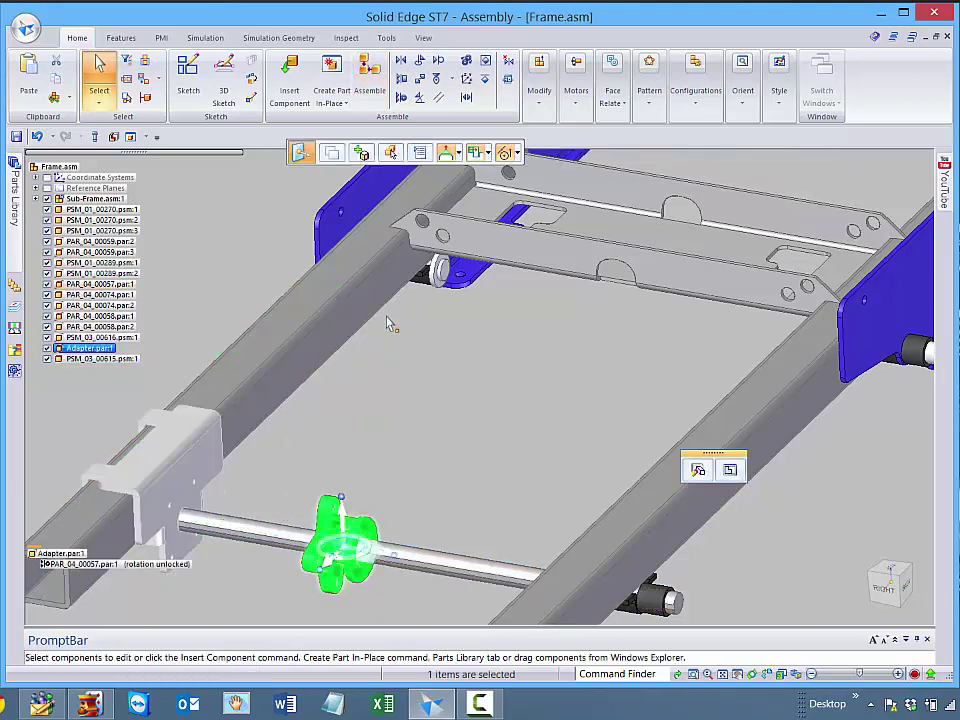
- Mate the adapter's star-shaped flange face to the bracket's side face and align one of its bolt holes with the matching bracket hole
{"action": "left_click", "coordinate": [370, 92]}
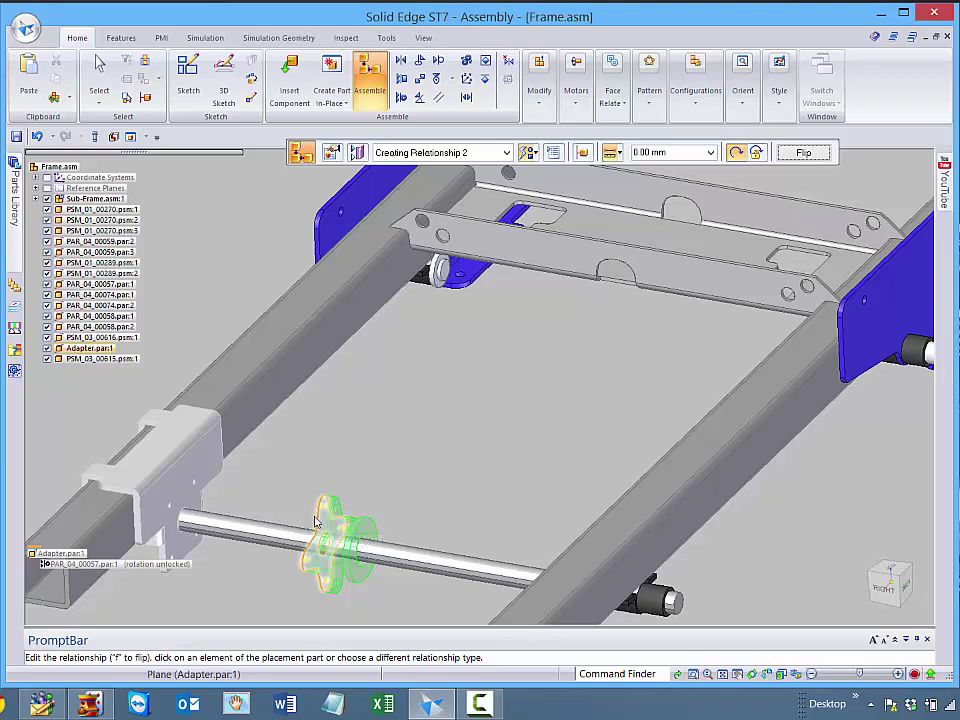
{"action": "left_click", "coordinate": [318, 521]}
{"action": "left_click", "coordinate": [205, 480]}
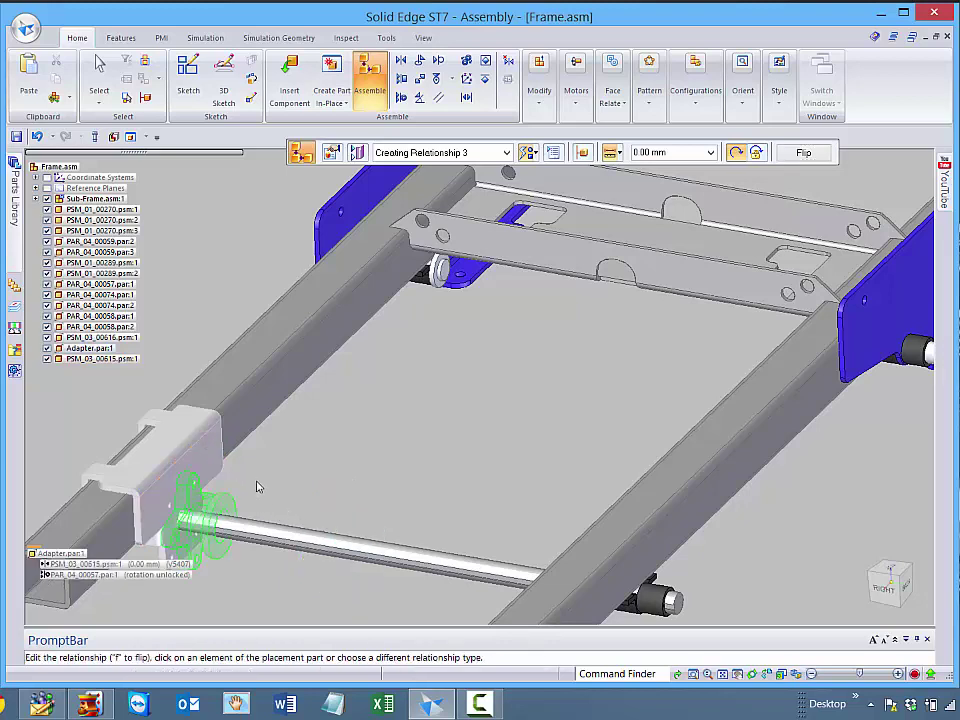
{"action": "right_click", "coordinate": [195, 490]}
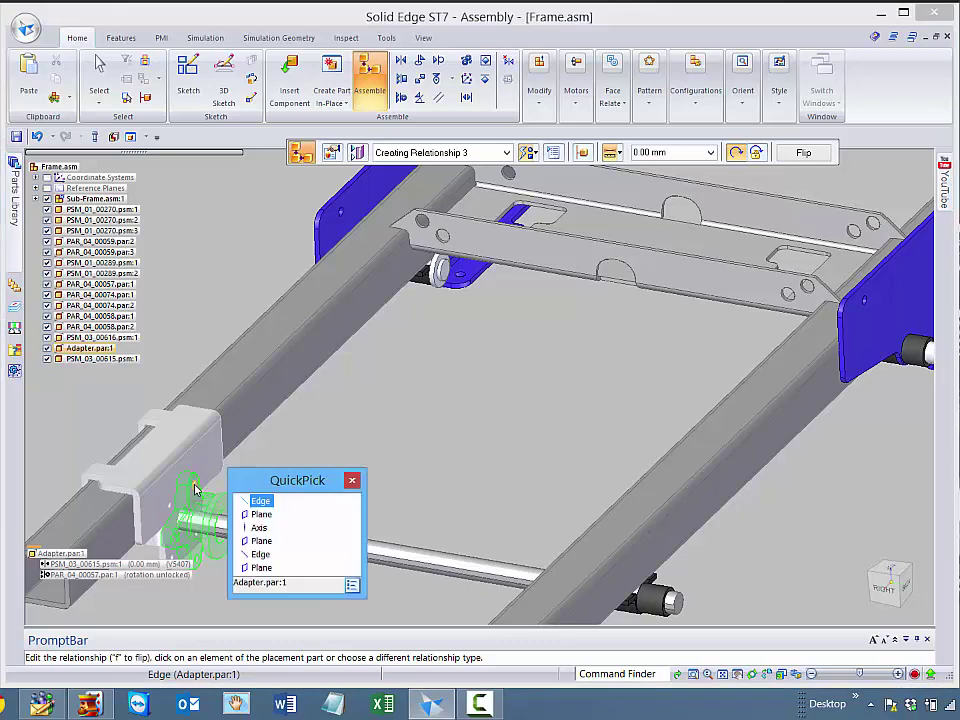
{"action": "left_click", "coordinate": [259, 527]}
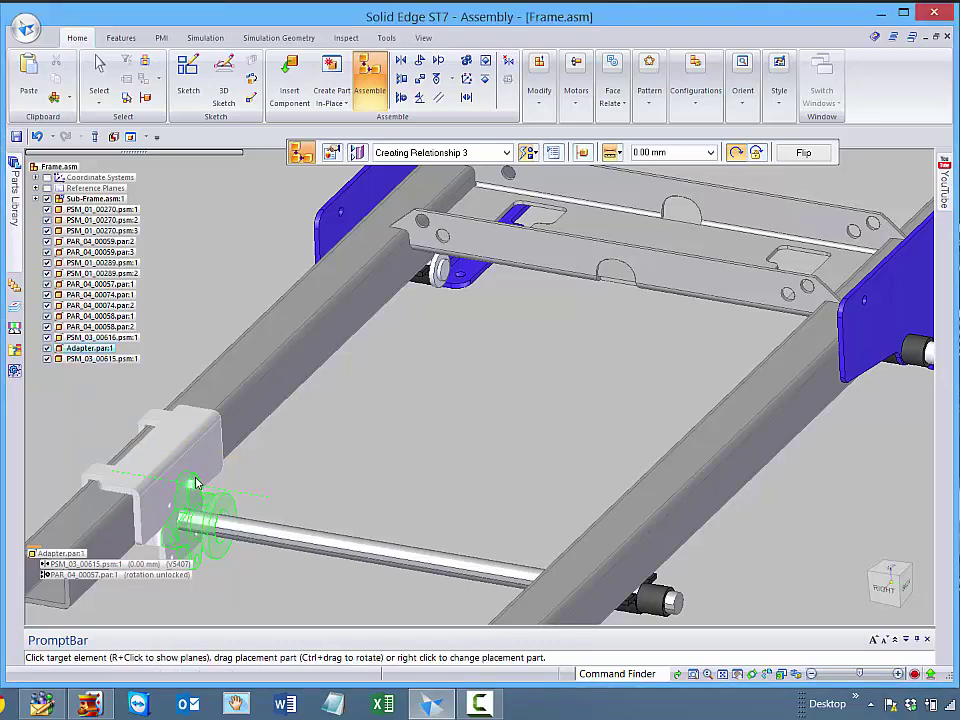
{"action": "left_click", "coordinate": [190, 492]}
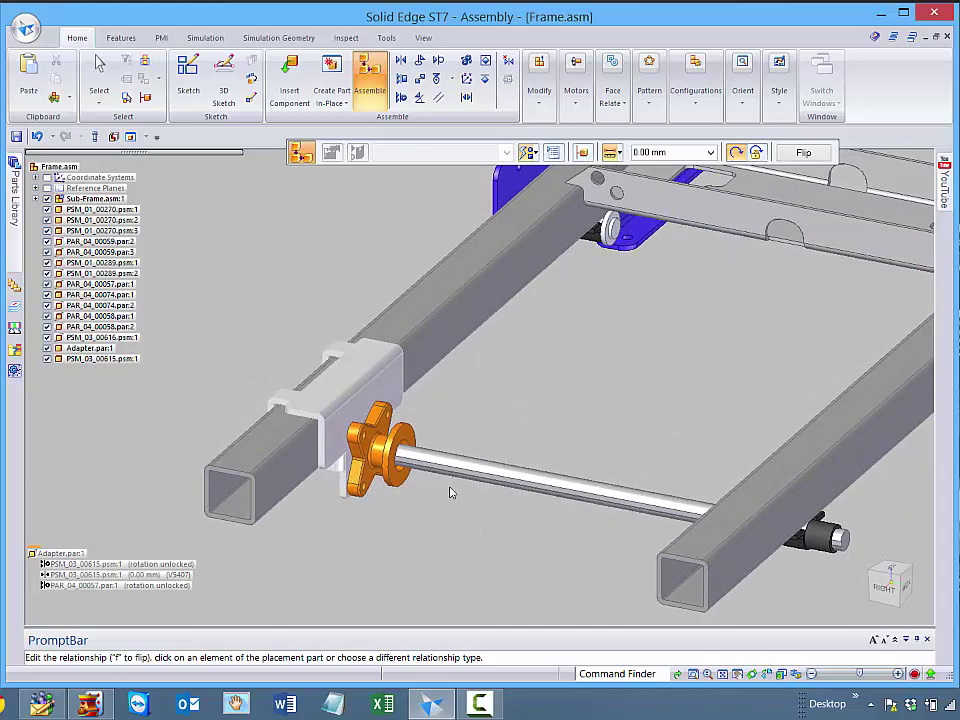
- Open the Inventor part INV_00670.ipt as a new part document
{"action": "left_click", "coordinate": [29, 29]}
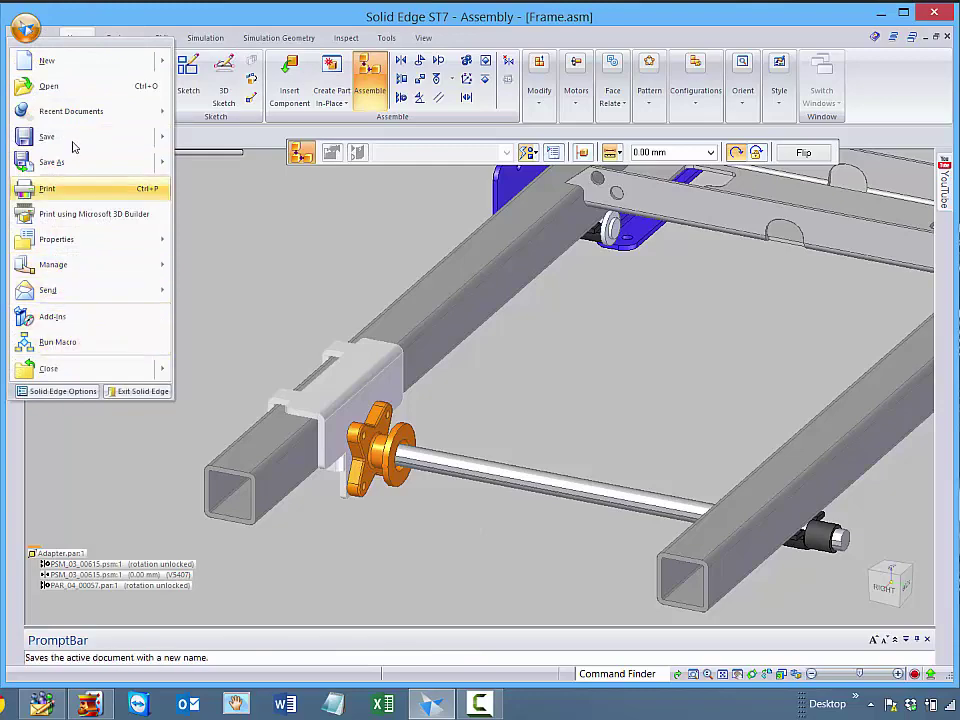
{"action": "left_click", "coordinate": [68, 88]}
{"action": "left_click", "coordinate": [750, 565]}
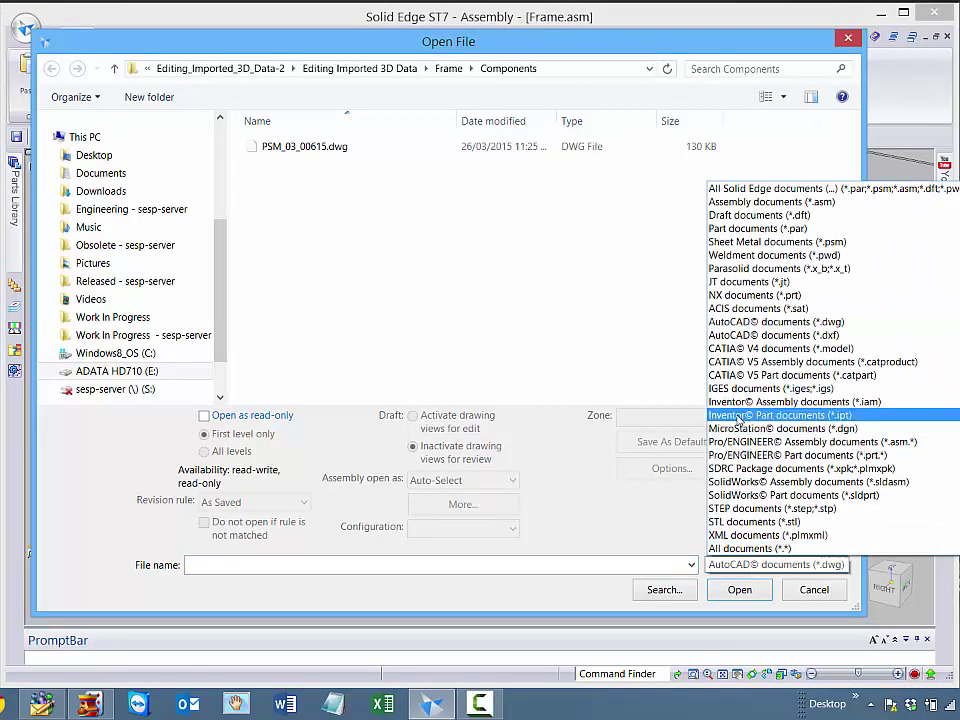
{"action": "left_click", "coordinate": [739, 415]}
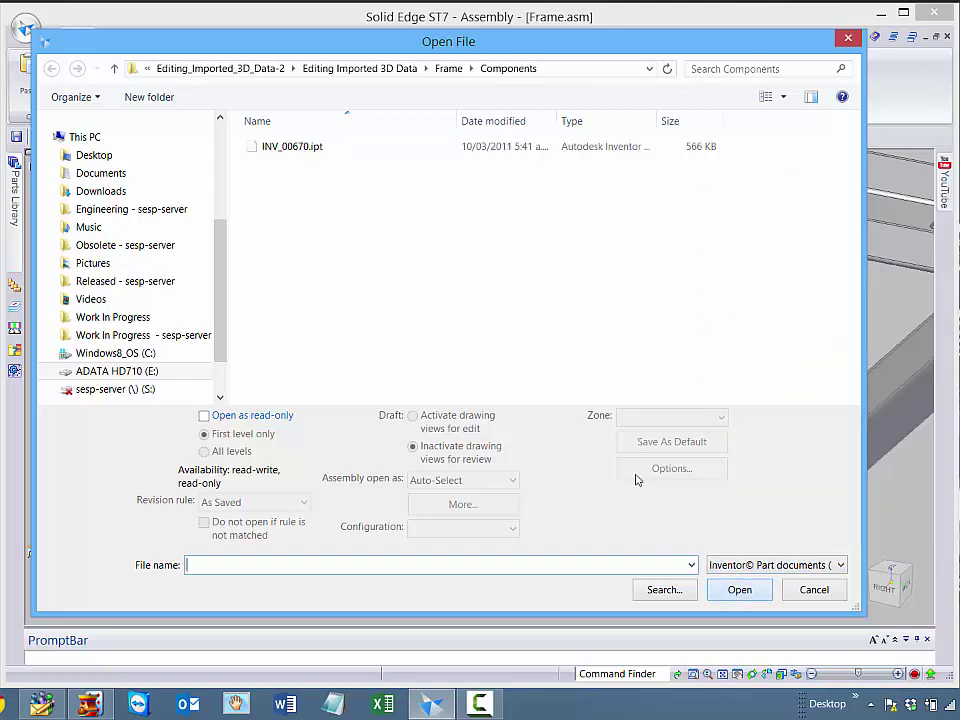
{"action": "double_click", "coordinate": [291, 146]}
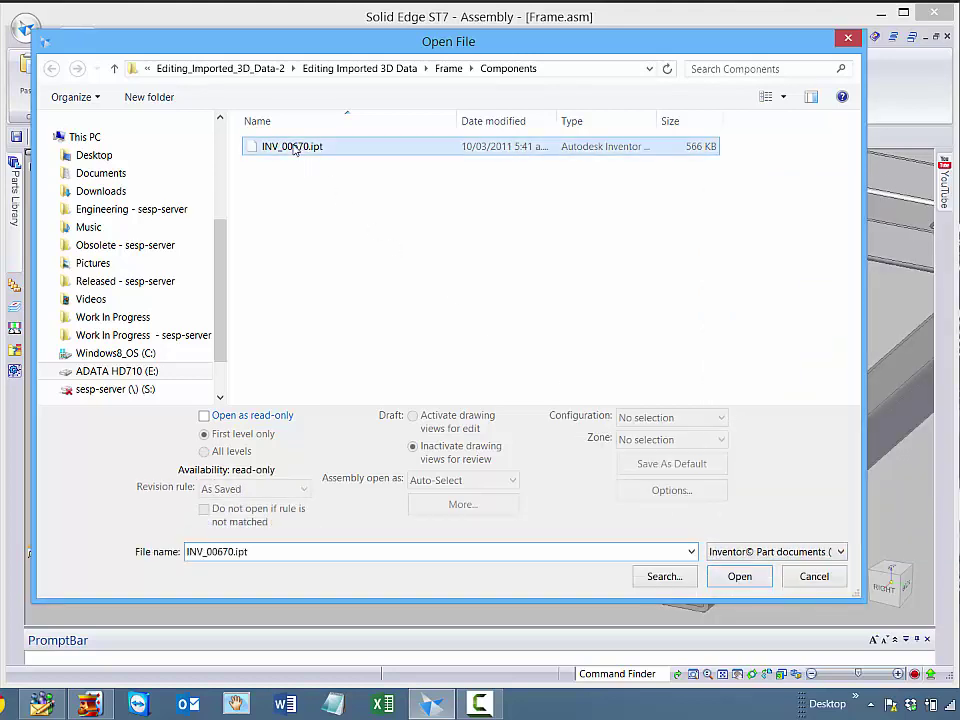
{"action": "double_click", "coordinate": [545, 272]}
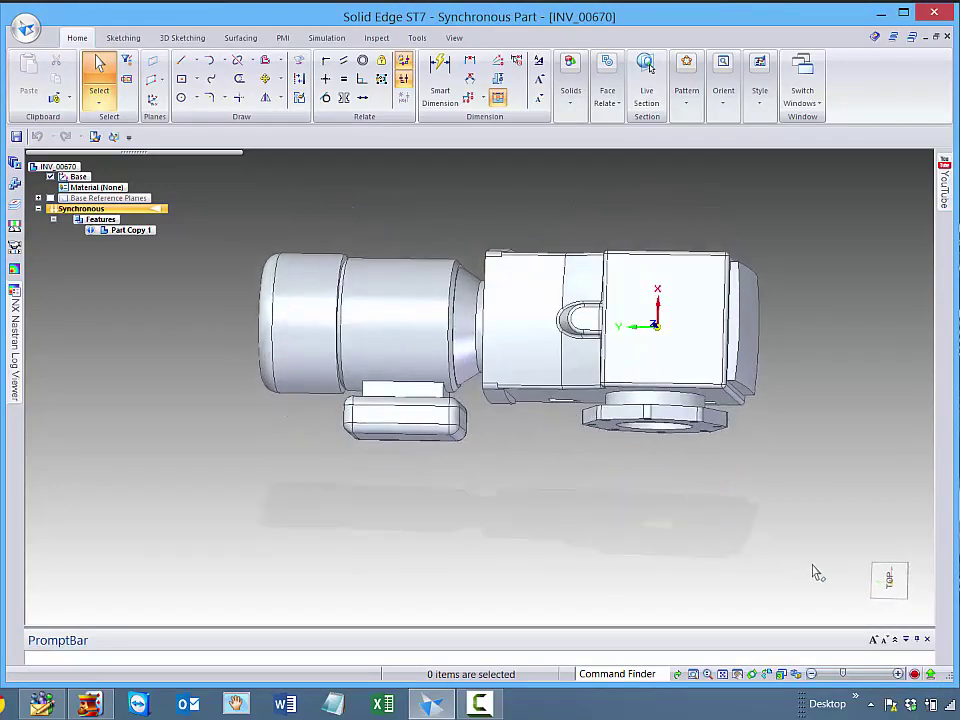
- Select all faces of the terminal box on the motor housing in a top view and delete them
{"action": "left_click", "coordinate": [889, 587]}
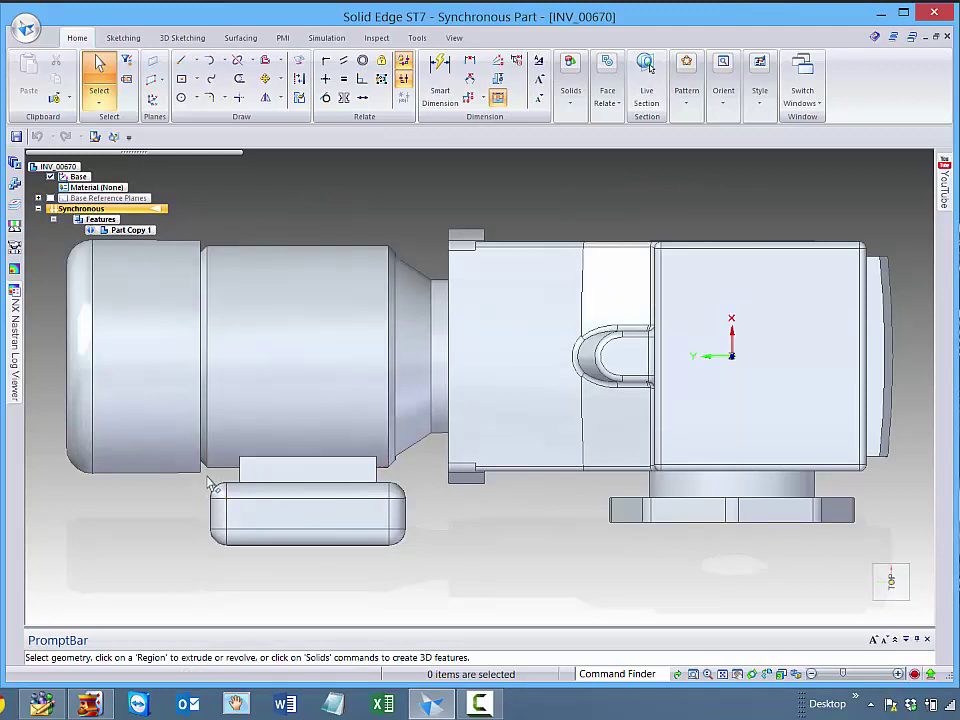
{"action": "left_click_drag", "start_coordinate": [423, 562], "coordinate": [423, 562]}
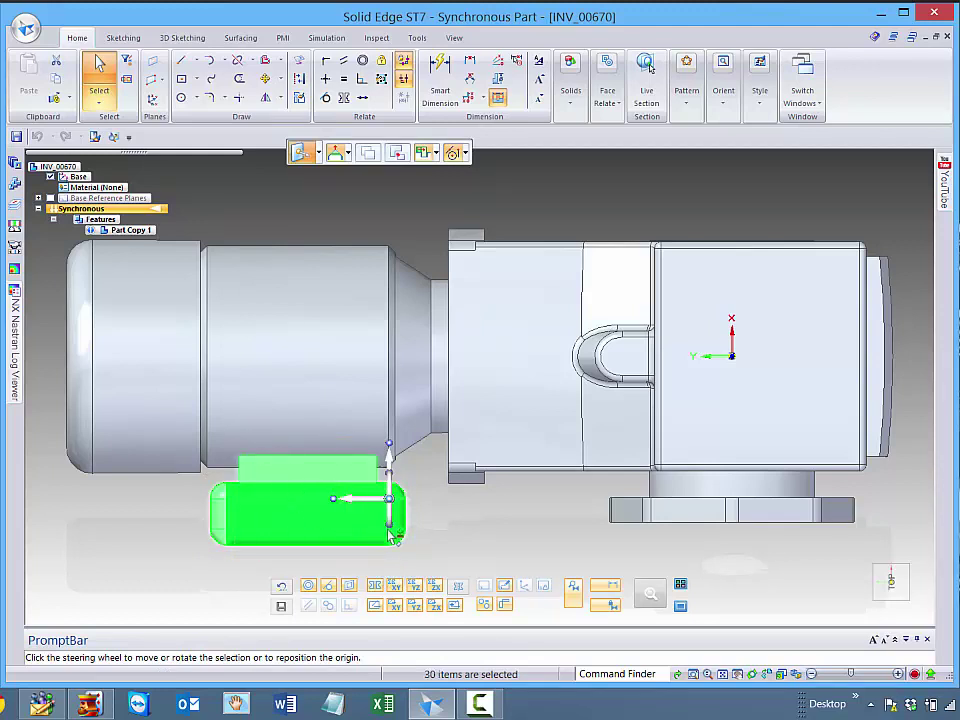
{"action": "right_click", "coordinate": [442, 533]}
{"action": "left_click", "coordinate": [484, 519]}
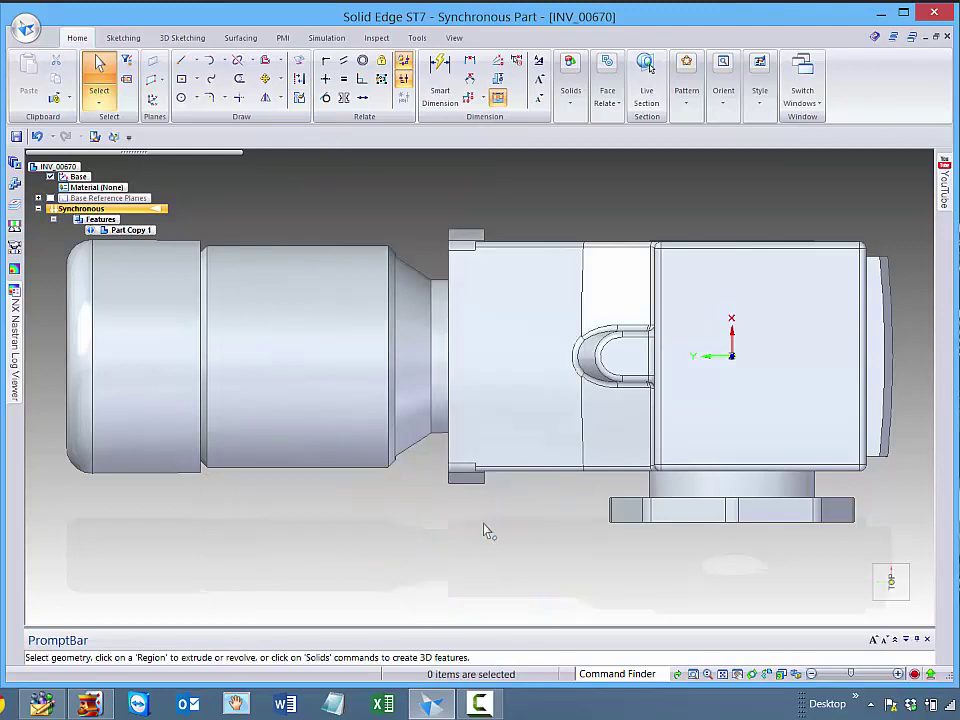
- Show the motor in isometric view, save it as INV_00670.par in the Components folder, and close the part
{"action": "key", "text": "ctrl+i"}
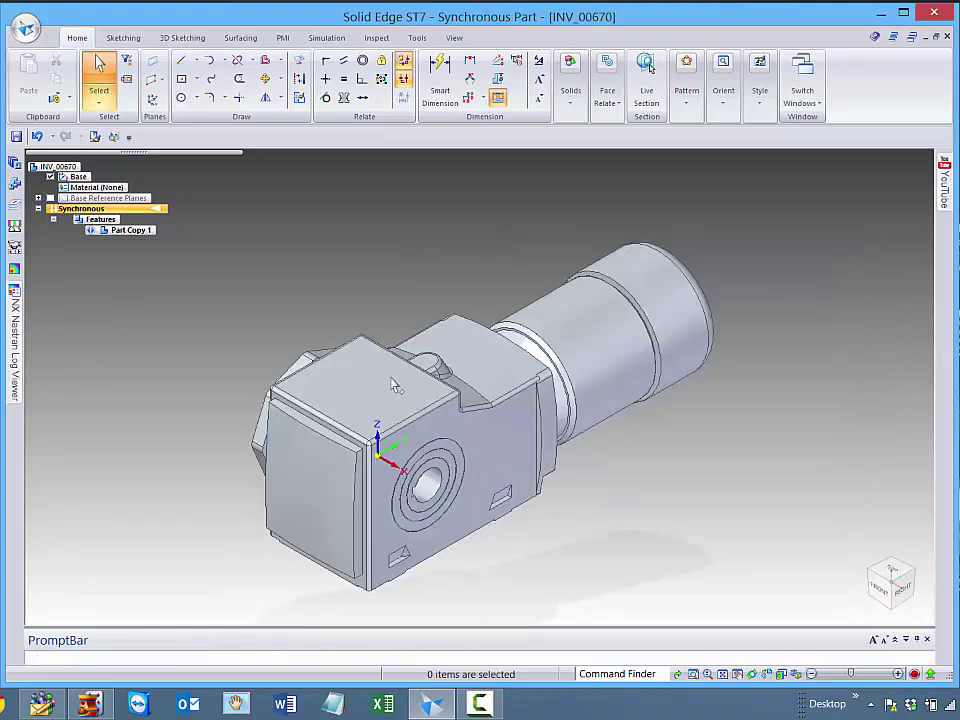
{"action": "left_click", "coordinate": [16, 136]}
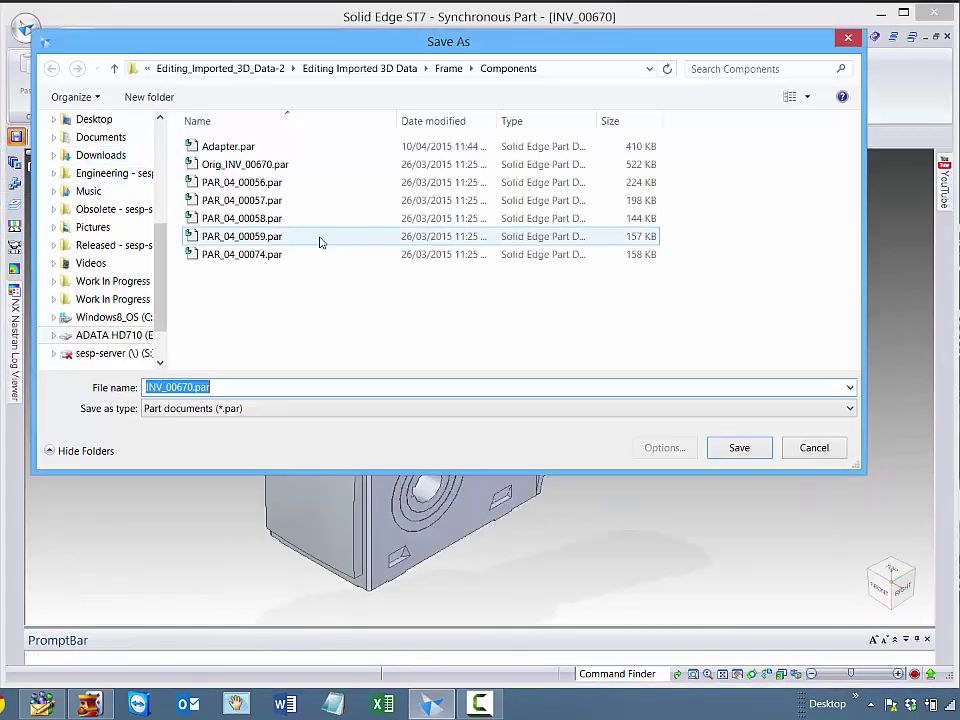
{"action": "left_click", "coordinate": [739, 448]}
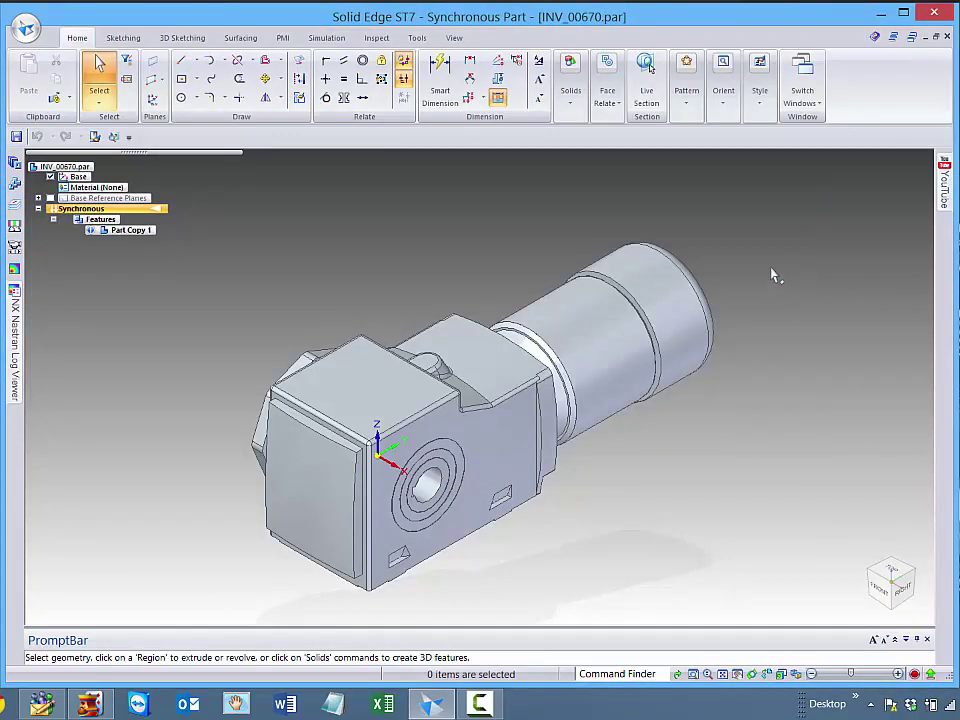
{"action": "left_click", "coordinate": [946, 37]}
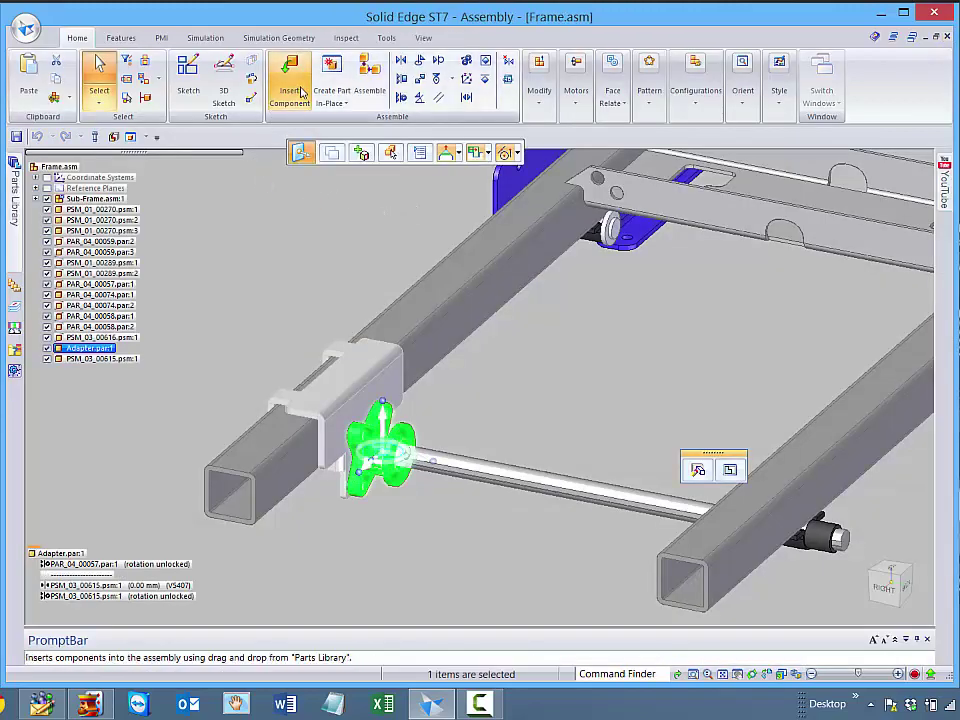
- Insert INV_00670.par into the Frame assembly and align the gearbox bore with the cross shaft
{"action": "left_click", "coordinate": [289, 85]}
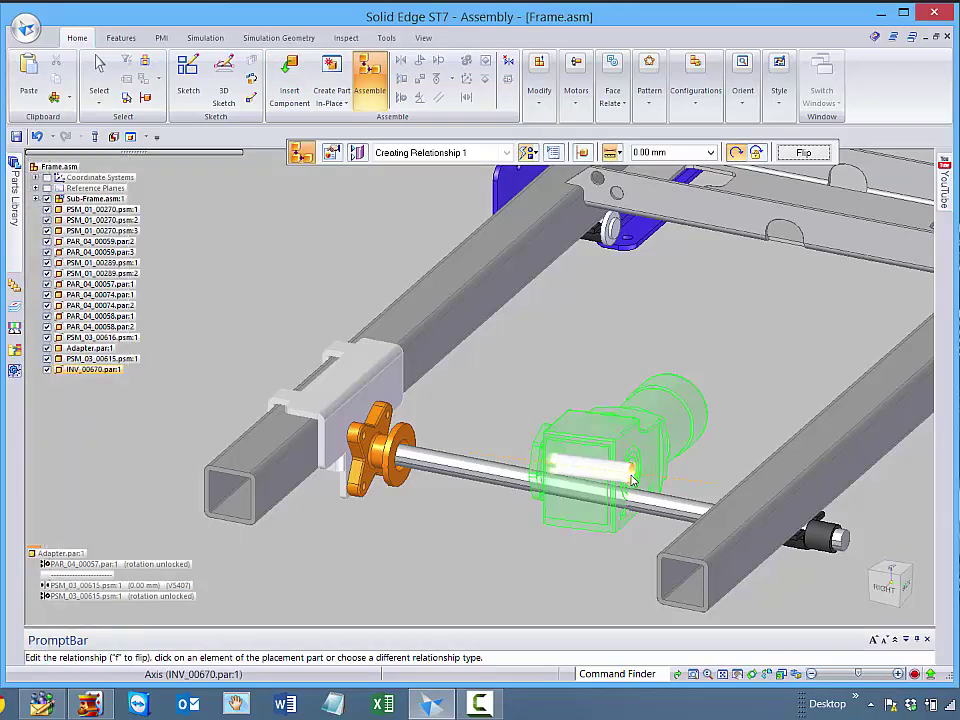
{"action": "left_click", "coordinate": [585, 483]}
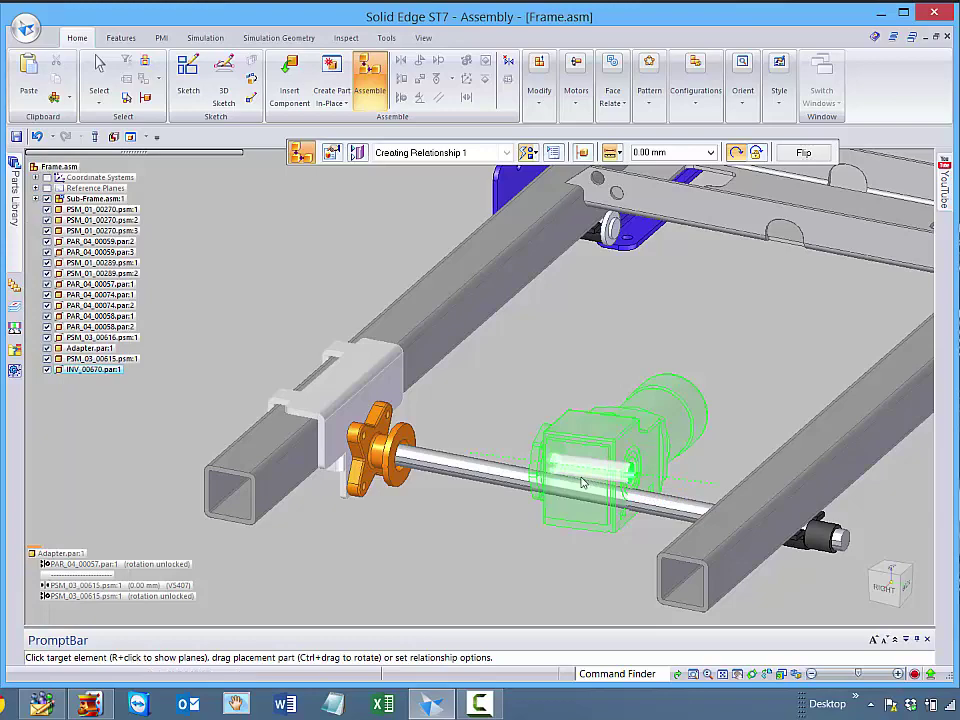
{"action": "left_click", "coordinate": [505, 479]}
- Mate the gearbox's output flange face to the adapter's round flange face
{"action": "middle_click_drag", "start_coordinate": [446, 486], "coordinate": [662, 591]}
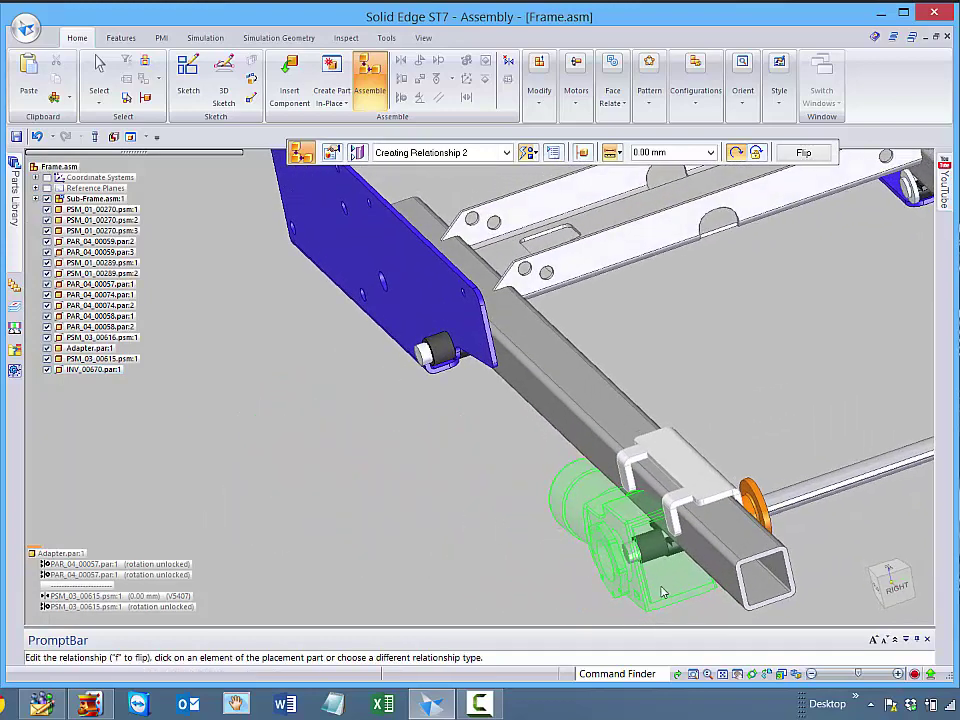
{"action": "left_click", "coordinate": [599, 546]}
{"action": "middle_click_drag", "start_coordinate": [613, 538], "coordinate": [408, 466]}
{"action": "left_click", "coordinate": [366, 430]}
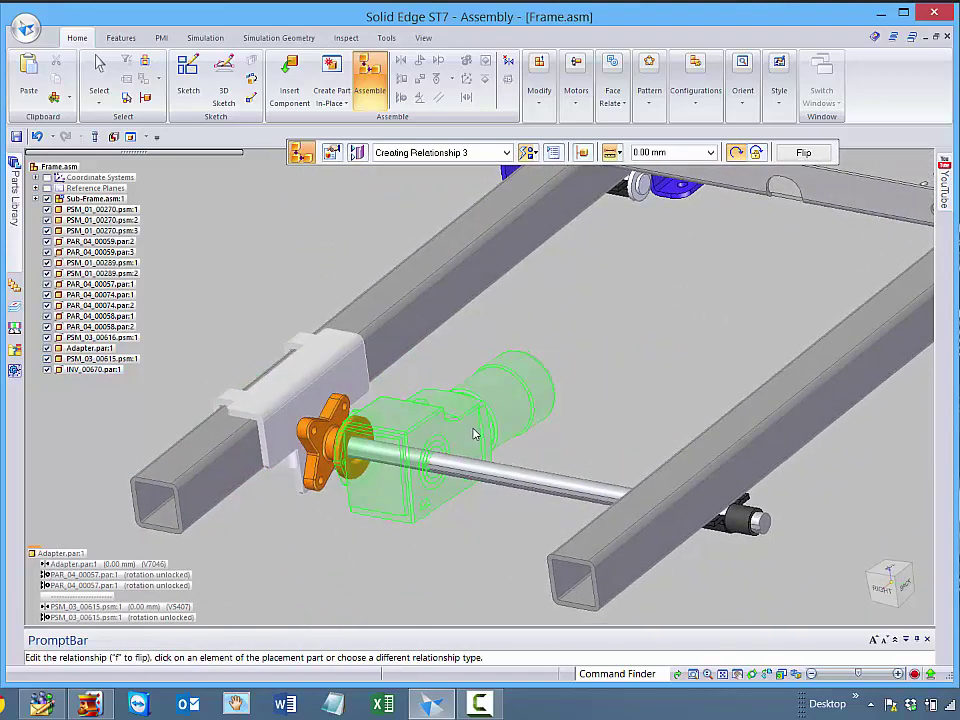
- Relate the keyway plane in the gearbox bore to the matching plane of the cross shaft's cutout, fixing the motor's rotation
{"action": "scroll", "coordinate": [475, 434], "scroll_direction": "up", "scroll_amount": 5}
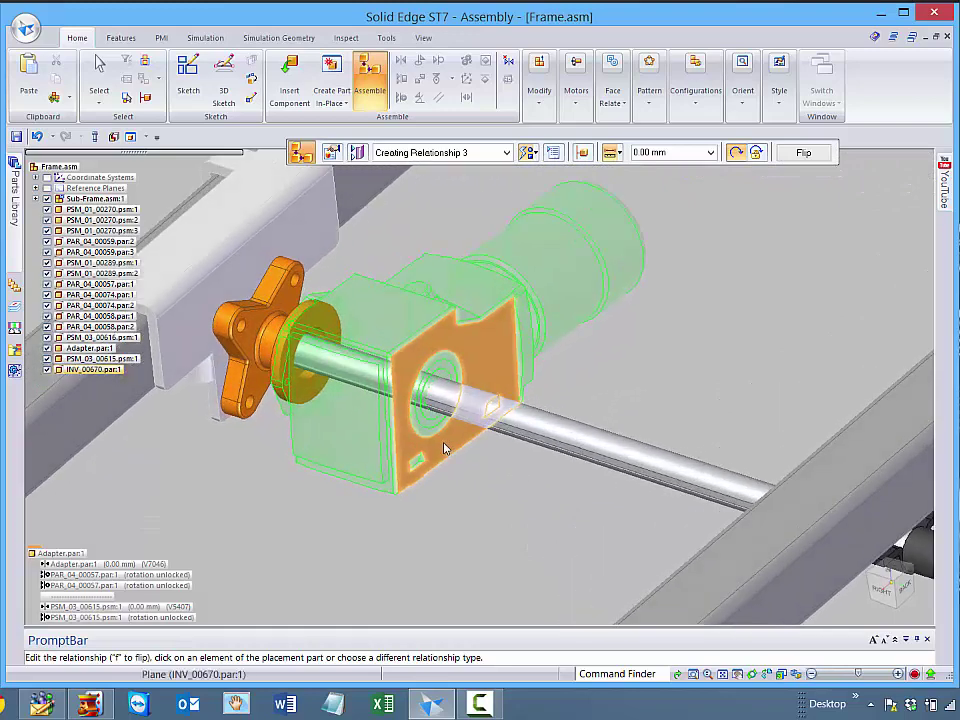
{"action": "scroll", "coordinate": [445, 445], "scroll_direction": "up", "scroll_amount": 3}
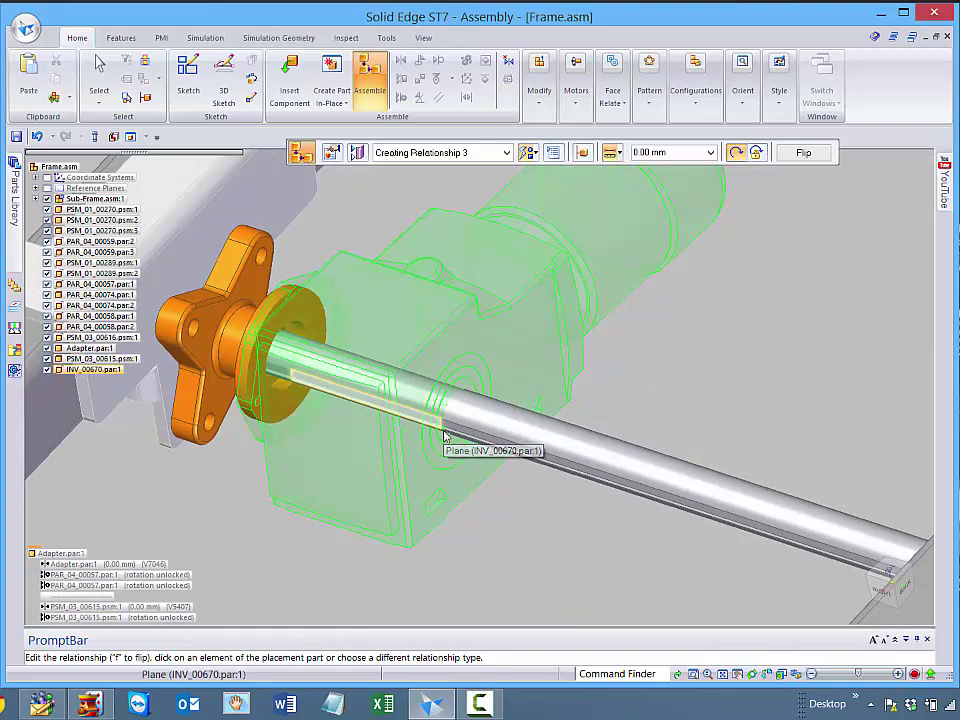
{"action": "left_click", "coordinate": [445, 436]}
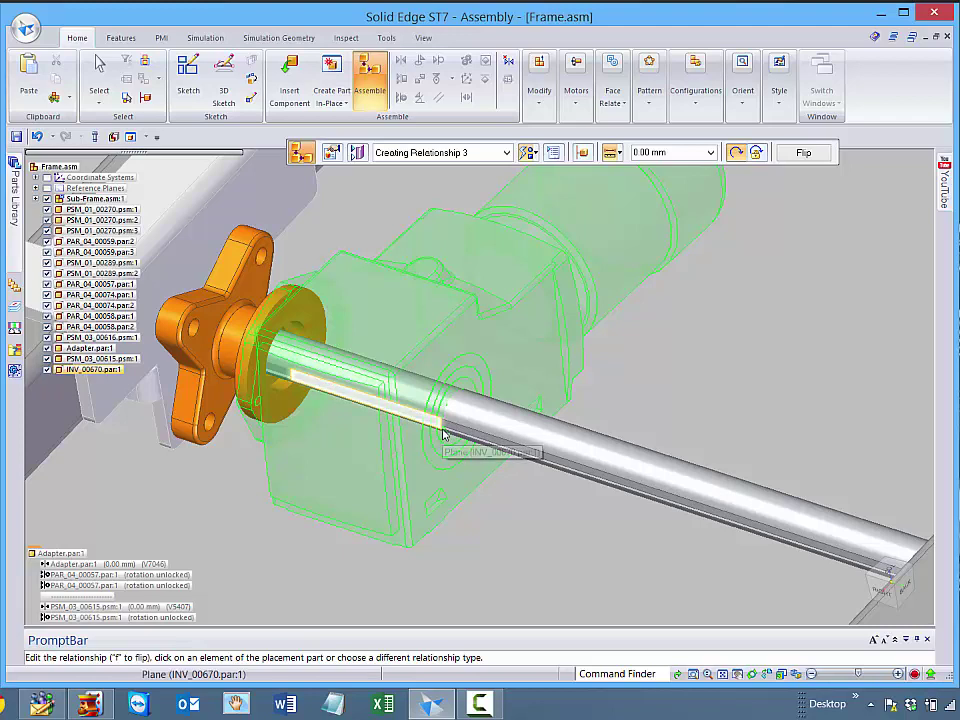
{"action": "right_click", "coordinate": [445, 436]}
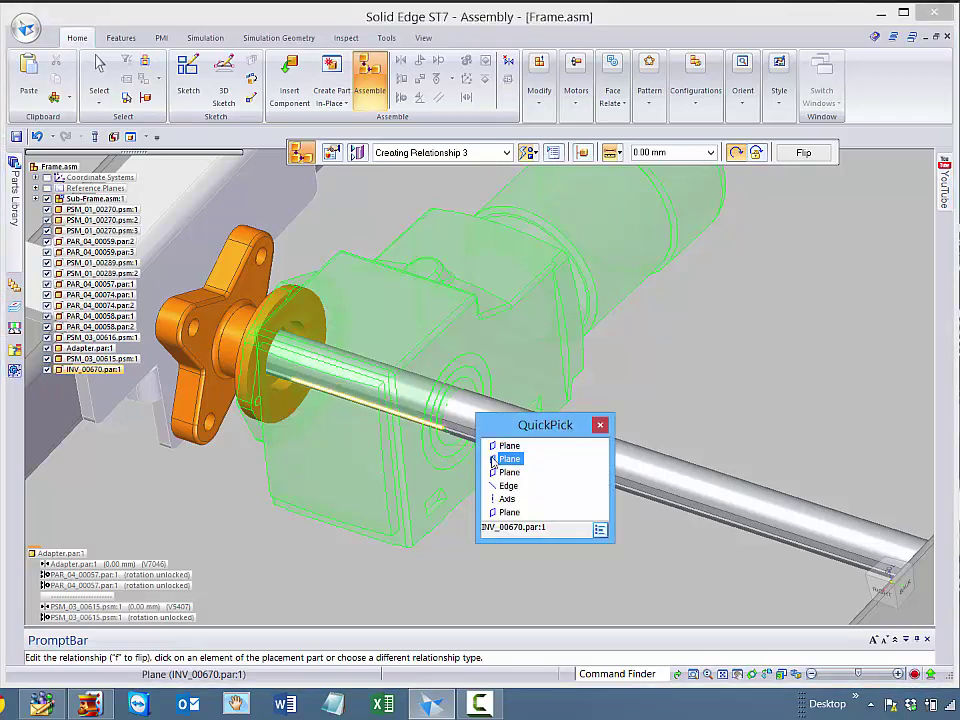
{"action": "left_click", "coordinate": [492, 462]}
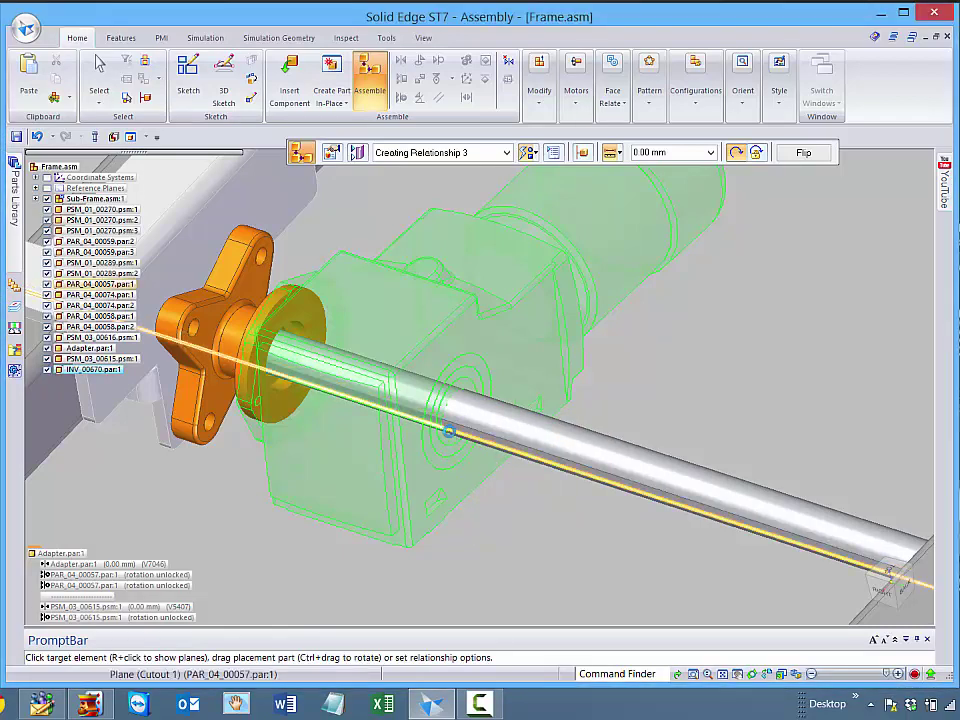
{"action": "left_click", "coordinate": [449, 432]}
- Open the orange adapter for in-place editing within the Frame assembly
{"action": "middle_click_drag", "start_coordinate": [300, 470], "coordinate": [430, 490]}
{"action": "left_click", "coordinate": [643, 530]}
{"action": "key", "text": "ctrl+r"}
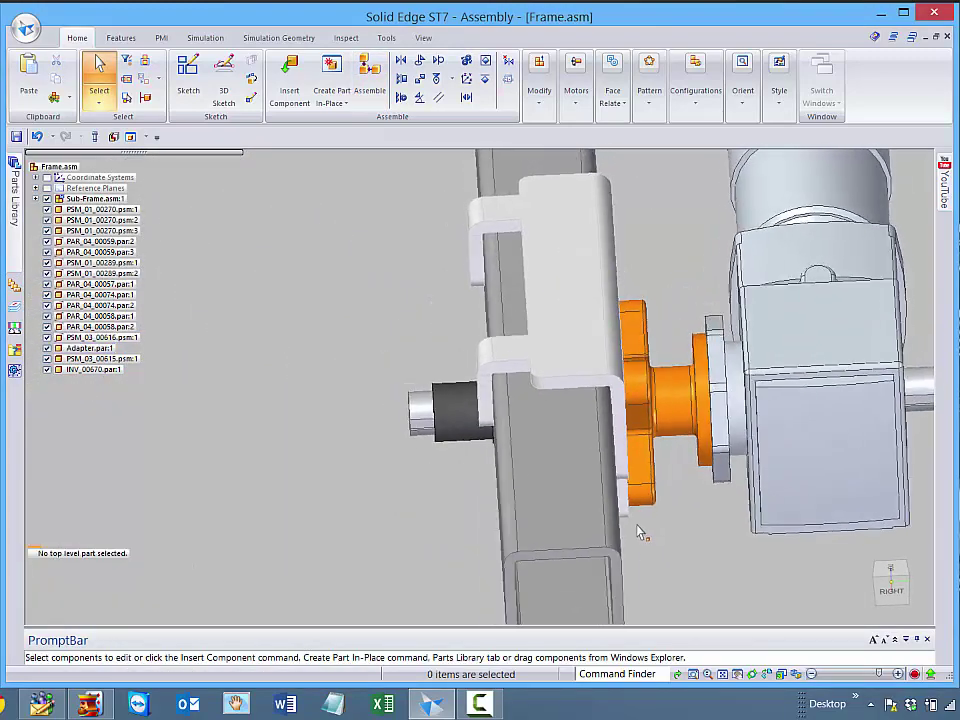
{"action": "mouse_move", "coordinate": [638, 525]}
{"action": "middle_mouse_down"}
{"action": "mouse_move", "coordinate": [652, 518]}
{"action": "mouse_move", "coordinate": [648, 510]}
{"action": "middle_mouse_up"}
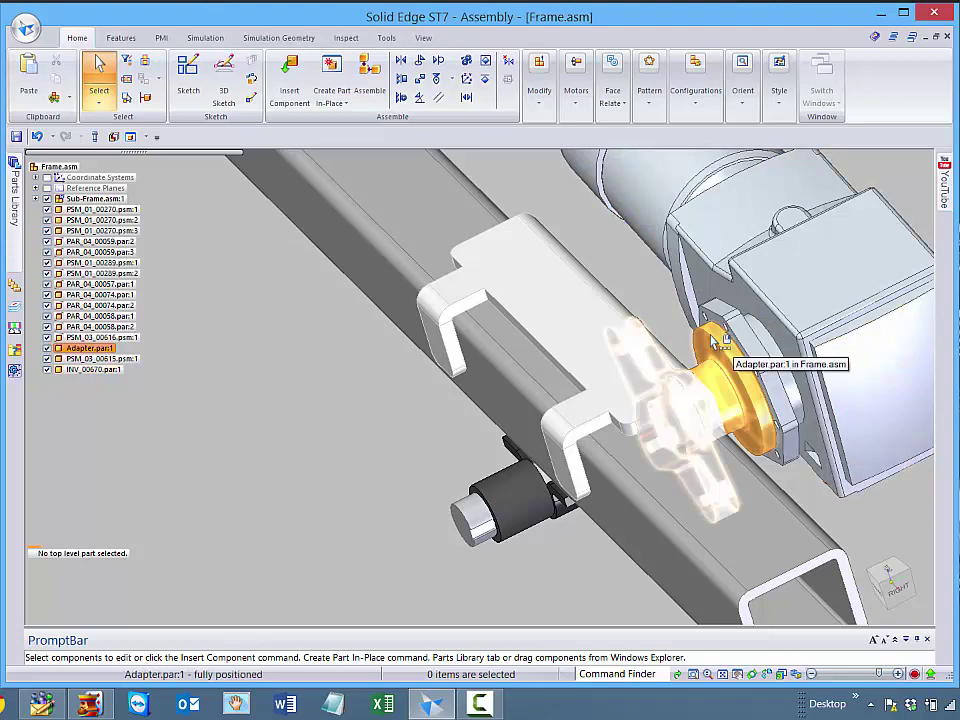
{"action": "left_click", "coordinate": [711, 348]}
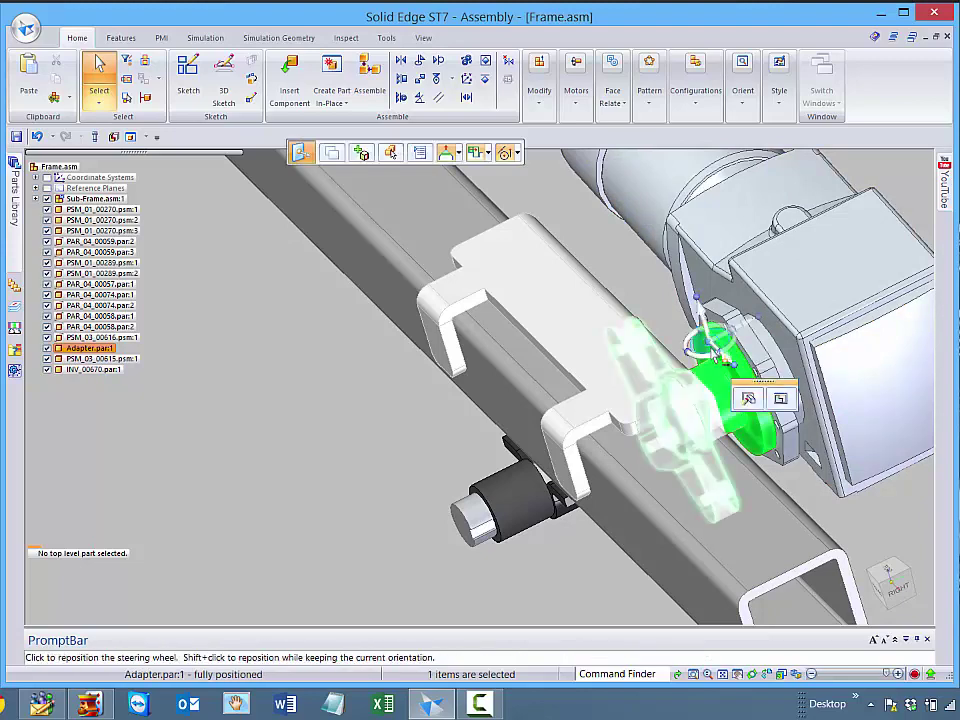
{"action": "left_click", "coordinate": [780, 401]}
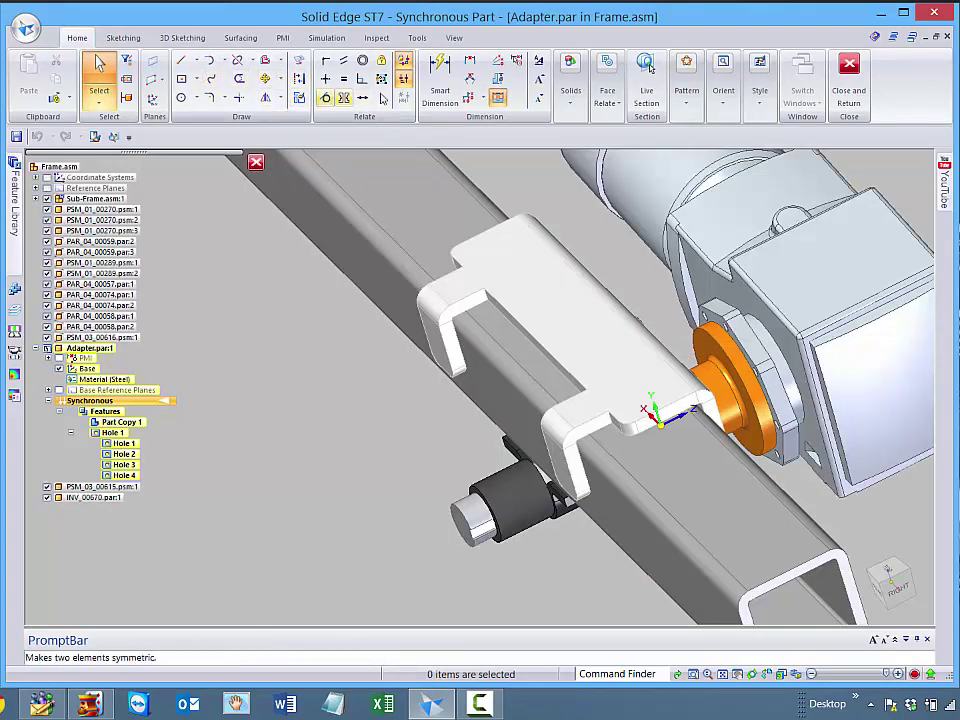
- Extrude the gearbox flange's face outline onto the adapter, up to the front edge of its round flange, and return to the assembly
{"action": "left_click", "coordinate": [572, 90]}
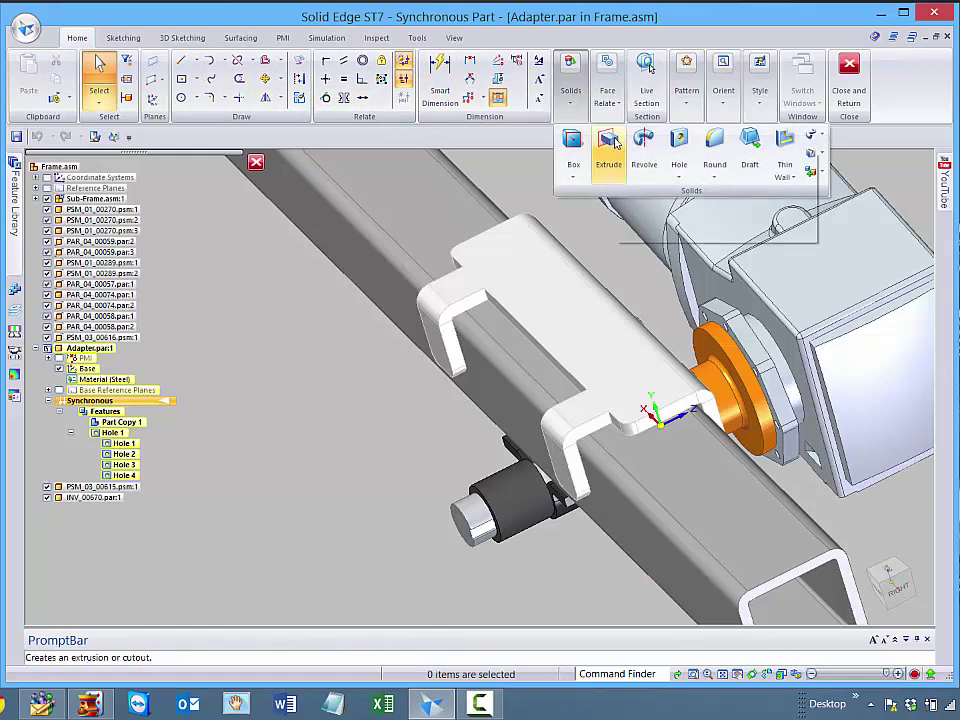
{"action": "left_click", "coordinate": [608, 142]}
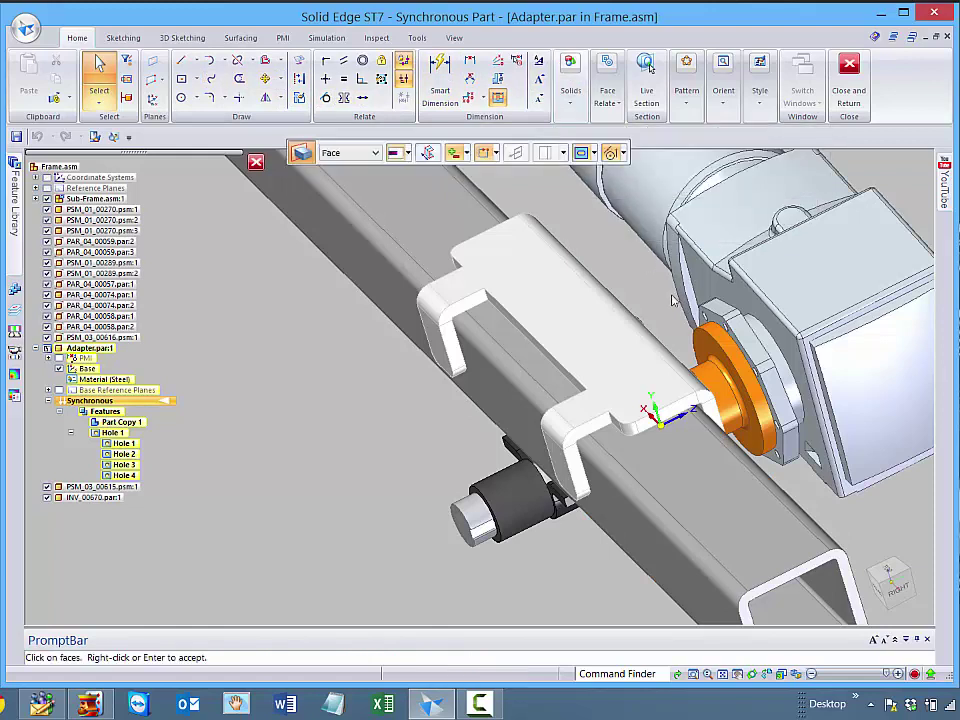
{"action": "left_click", "coordinate": [714, 322]}
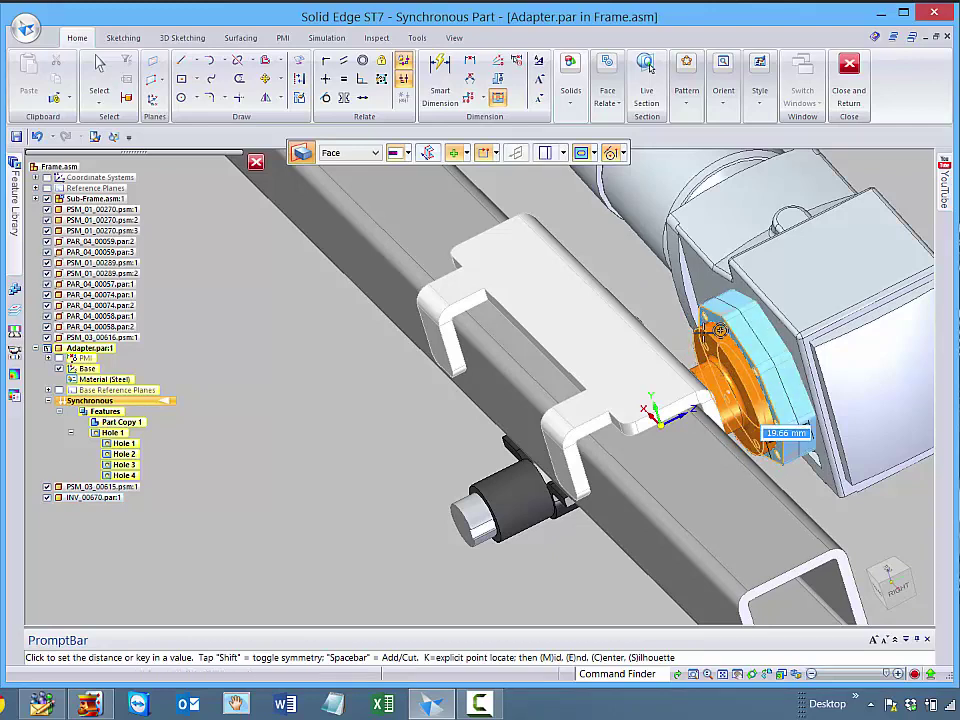
{"action": "left_click", "coordinate": [720, 330]}
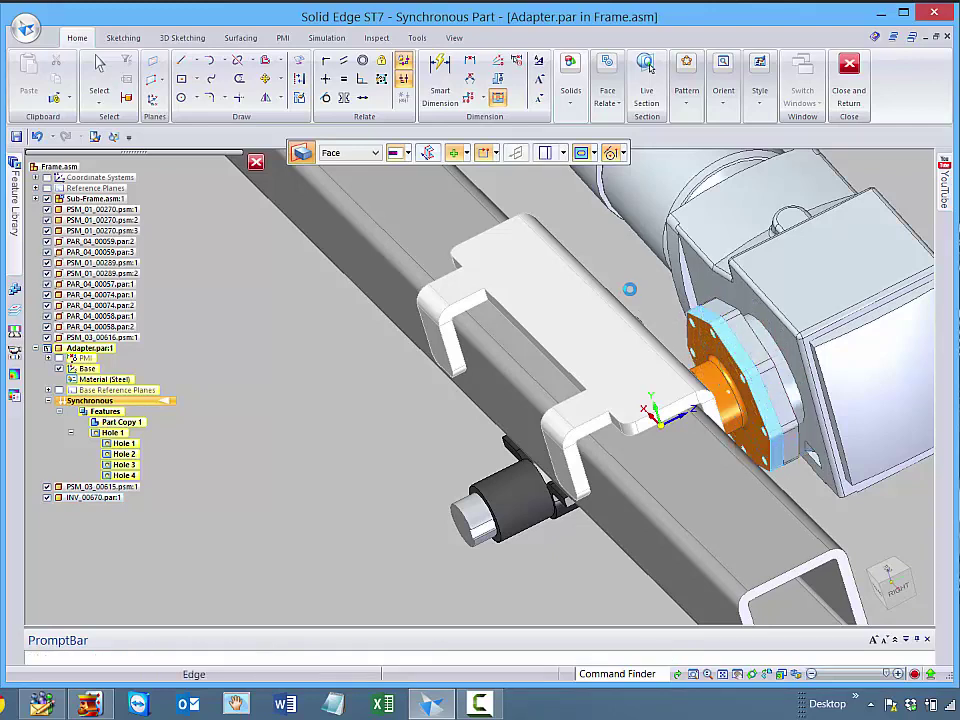
{"action": "left_click", "coordinate": [849, 78]}
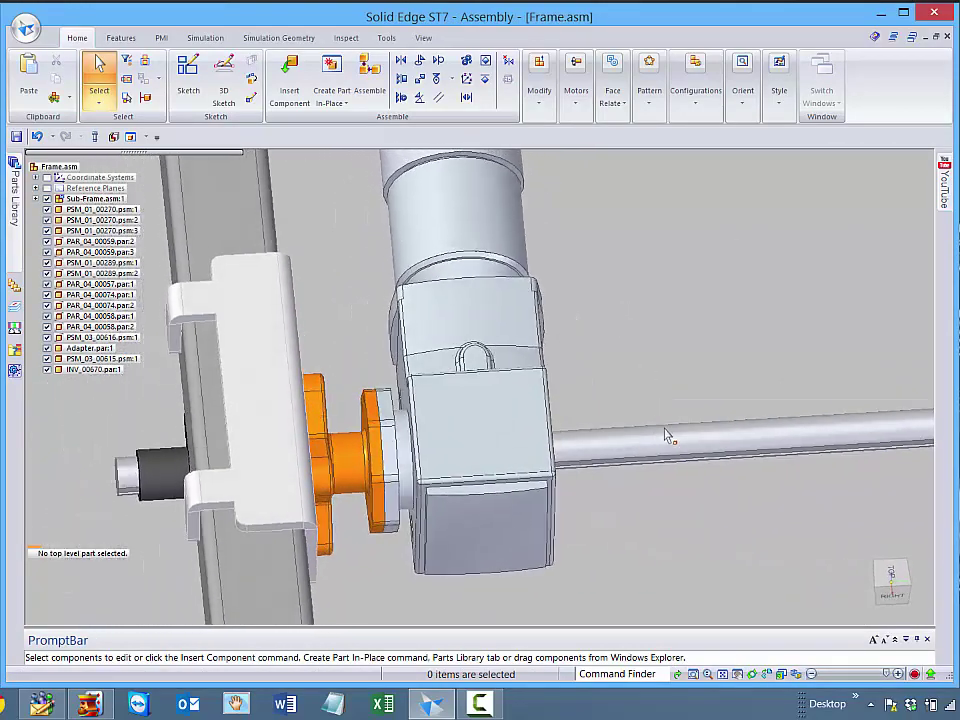
- Show the gear motor area in top view and set the selection mode to Face Priority
{"action": "mouse_move", "coordinate": [875, 606]}
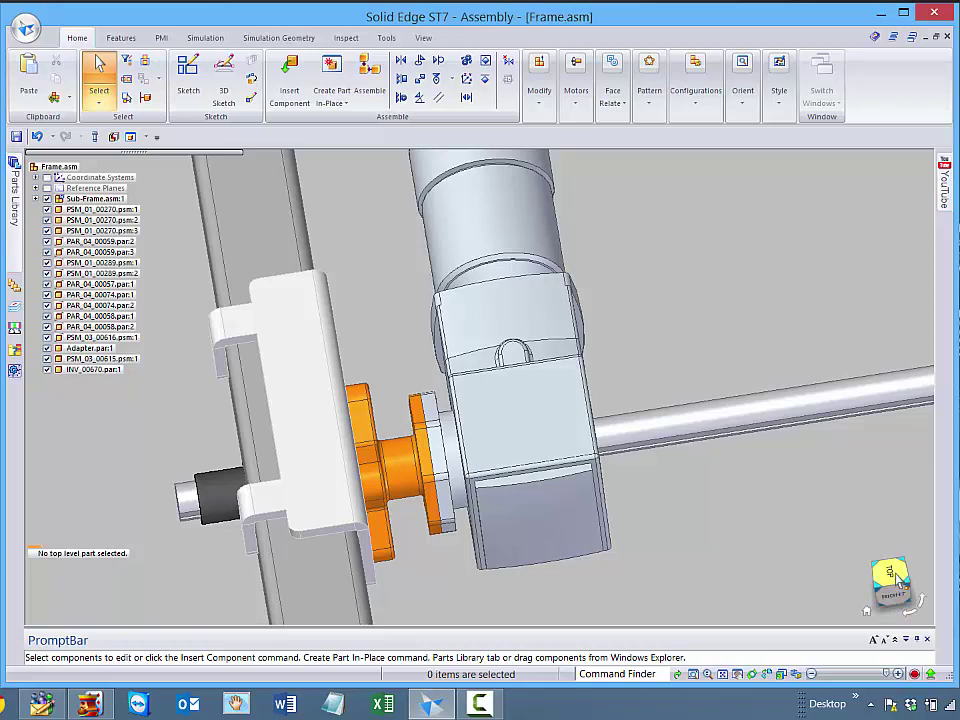
{"action": "left_click", "coordinate": [897, 578]}
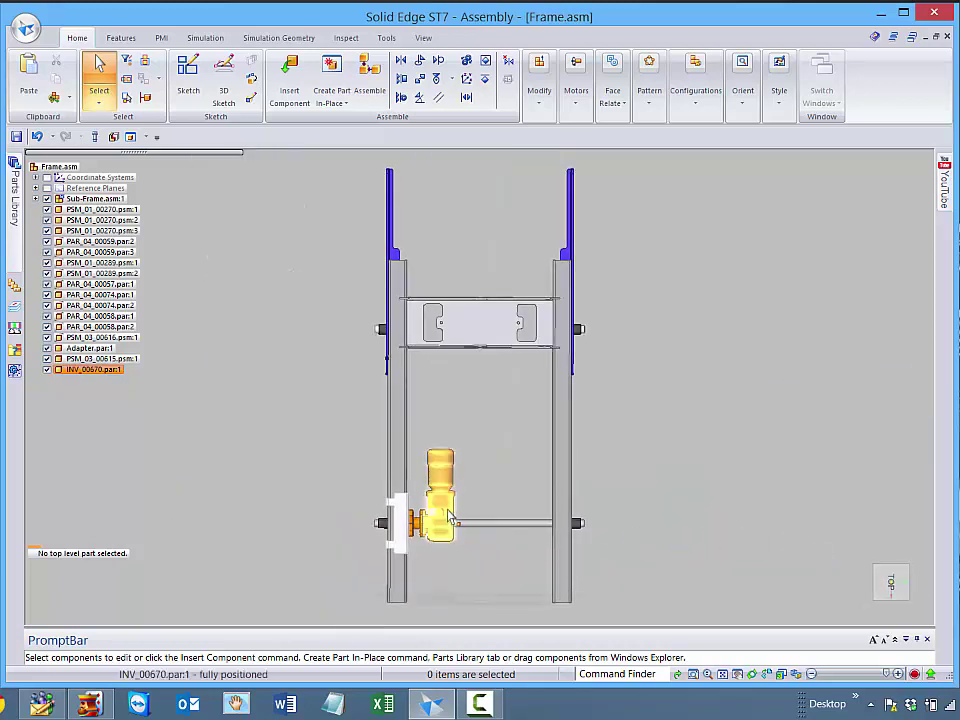
{"action": "scroll", "coordinate": [459, 522], "scroll_direction": "up", "scroll_amount": 4}
{"action": "scroll", "coordinate": [460, 545], "scroll_direction": "up", "scroll_amount": 2}
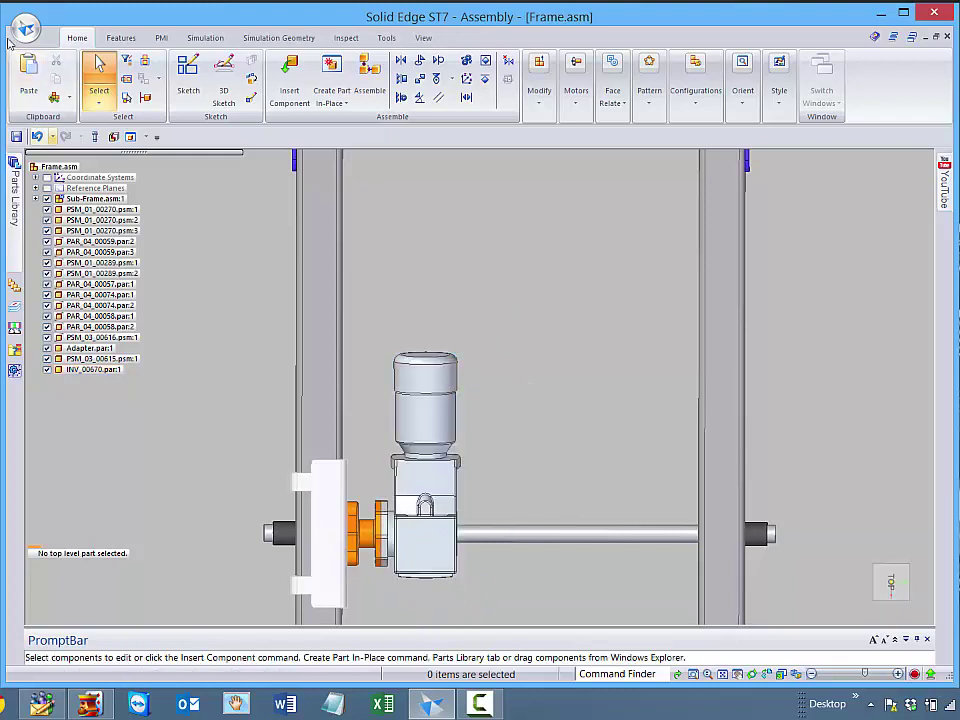
{"action": "left_click", "coordinate": [99, 100]}
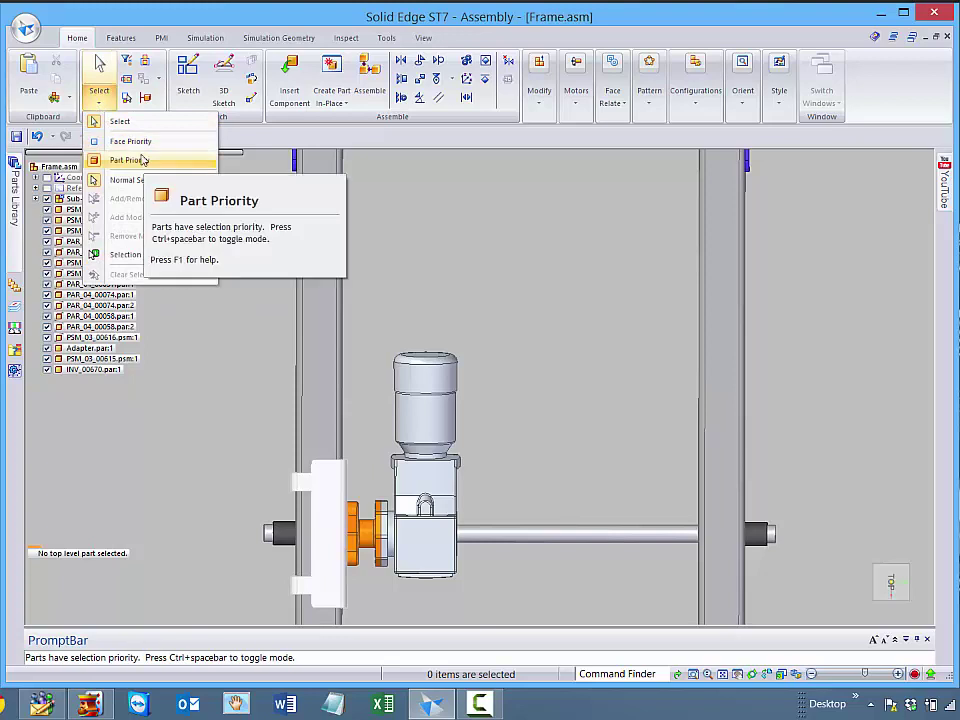
{"action": "left_click", "coordinate": [137, 141]}
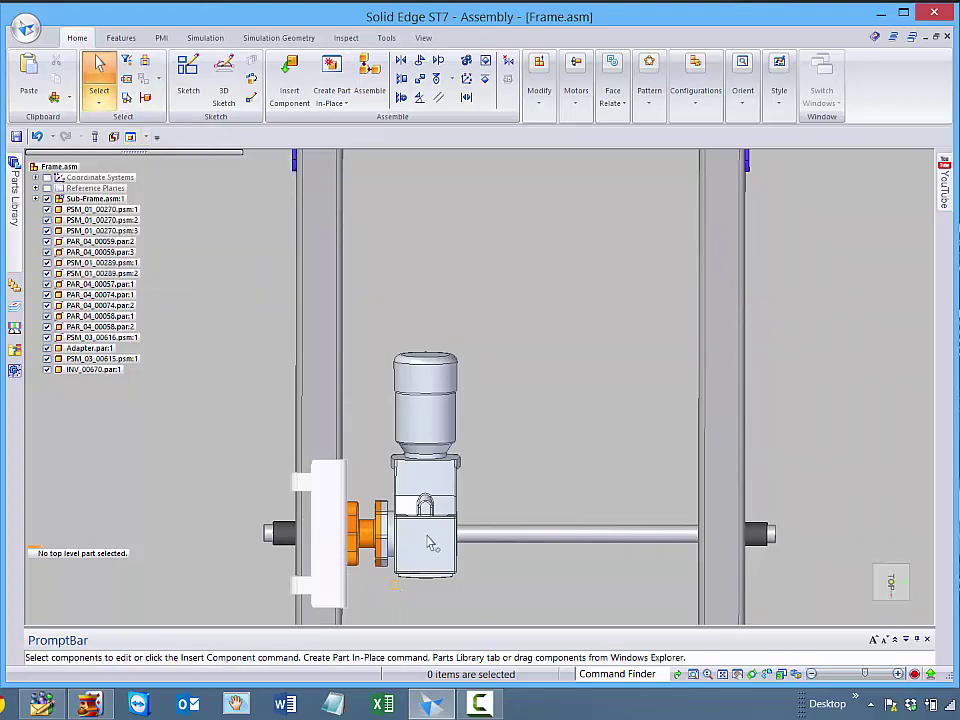
- Select all motor and gearbox housing faces except the output flange and move them 20 mm along the shaft, away from the adapter
{"action": "left_click", "coordinate": [484, 345]}
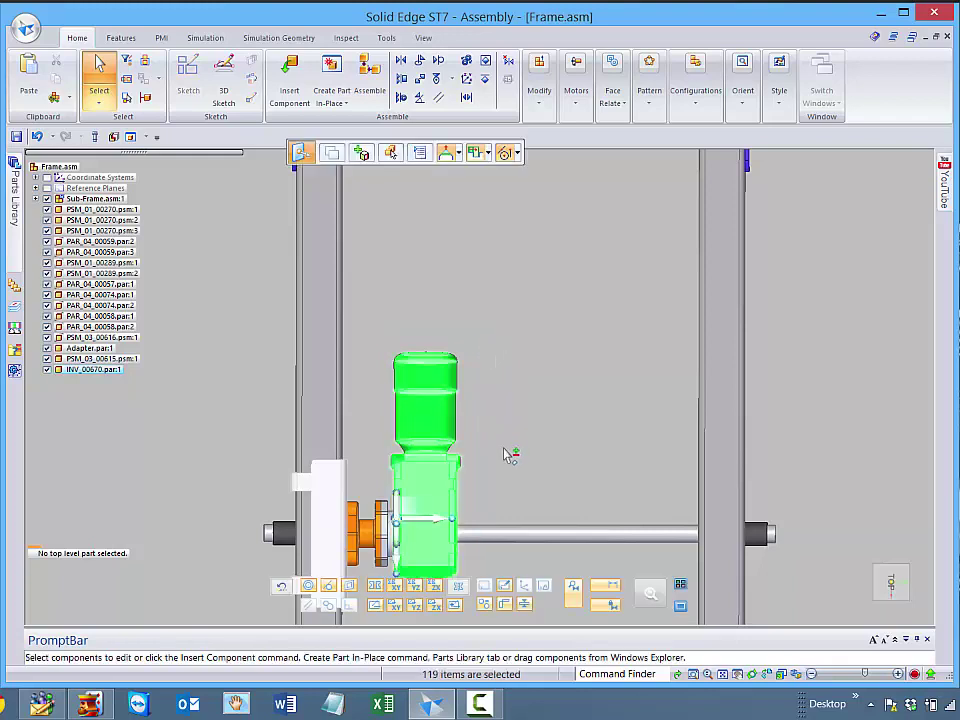
{"action": "left_click", "coordinate": [428, 524]}
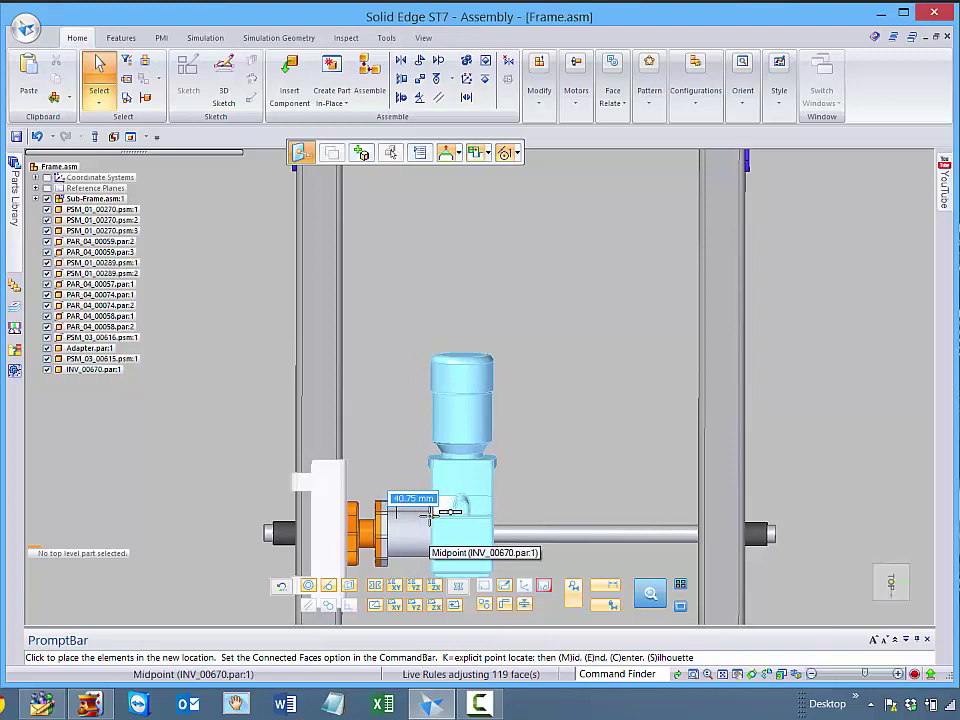
{"action": "type", "text": "20"}
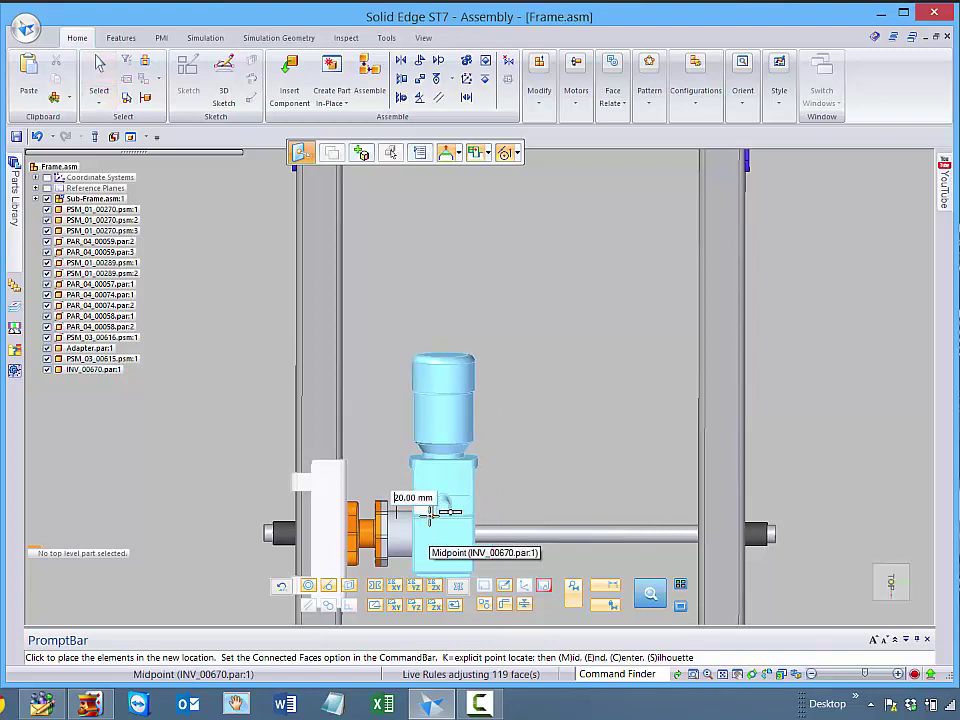
{"action": "key", "text": "Return"}
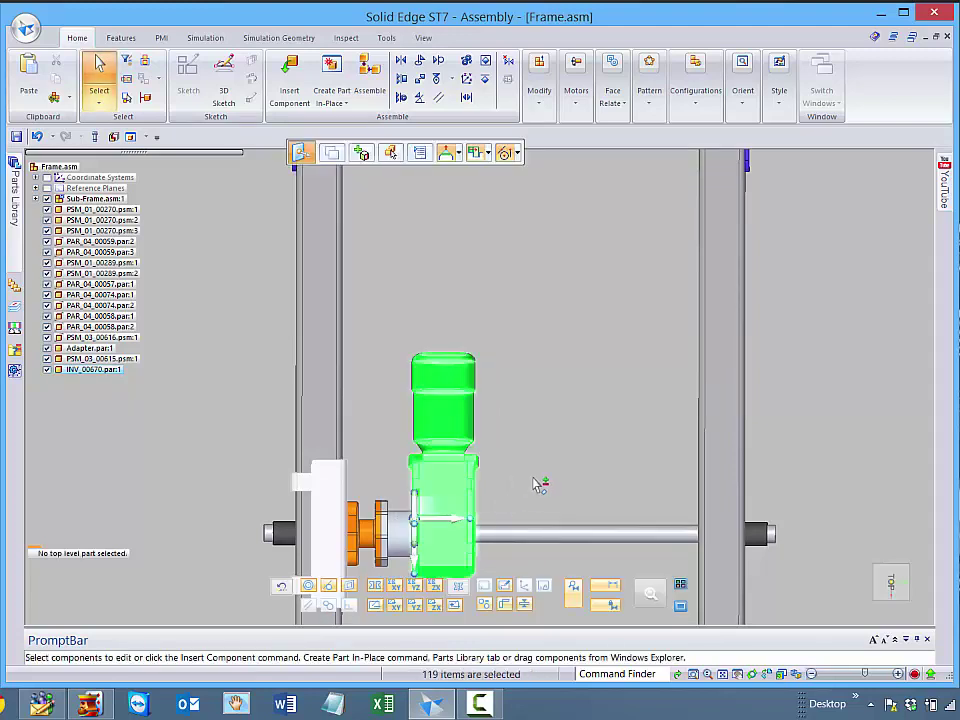
{"action": "left_click", "coordinate": [528, 485]}
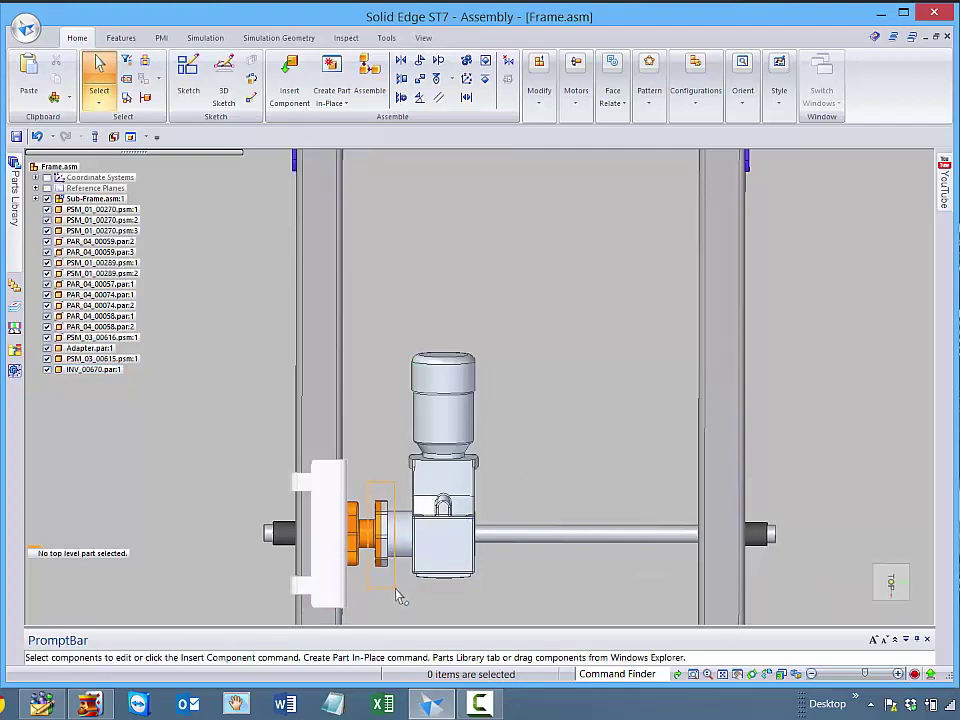
- Select the faces of the mating adapter and gearbox flanges together and move them 5 mm along the shaft toward the gearbox
{"action": "left_click_drag", "start_coordinate": [396, 589], "coordinate": [394, 600]}
{"action": "key", "text": "ctrl+i"}
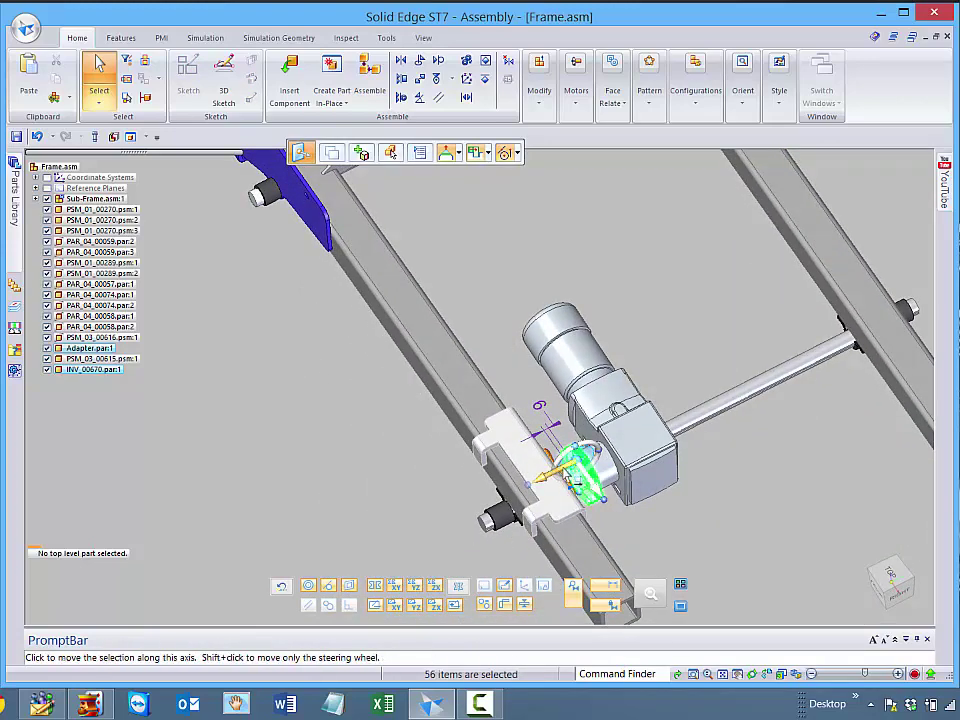
{"action": "left_click", "coordinate": [565, 468]}
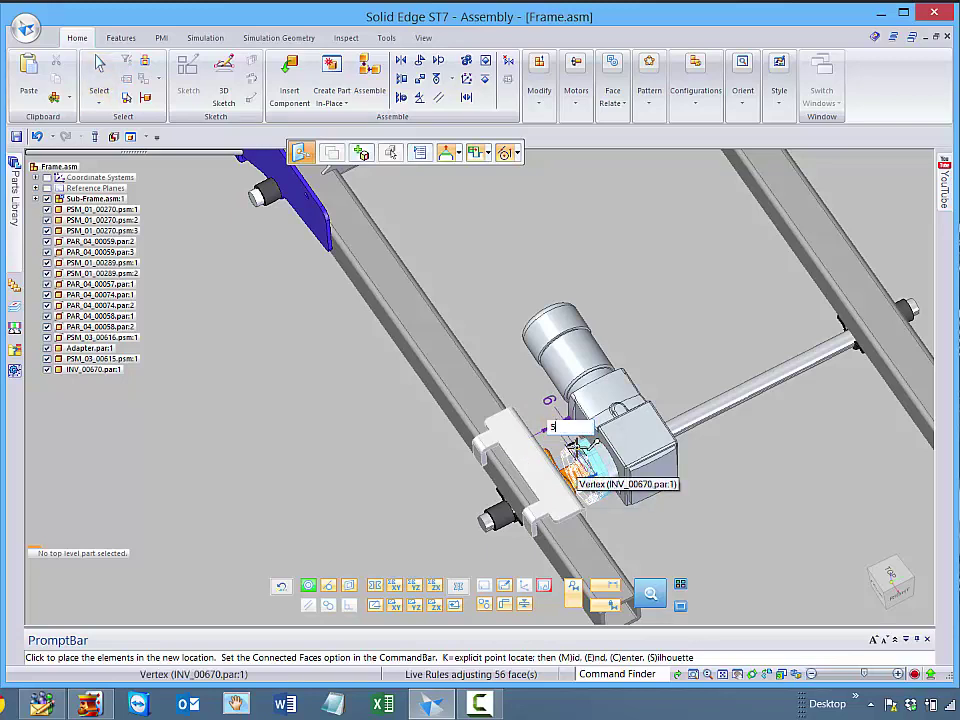
{"action": "left_click", "coordinate": [577, 447]}
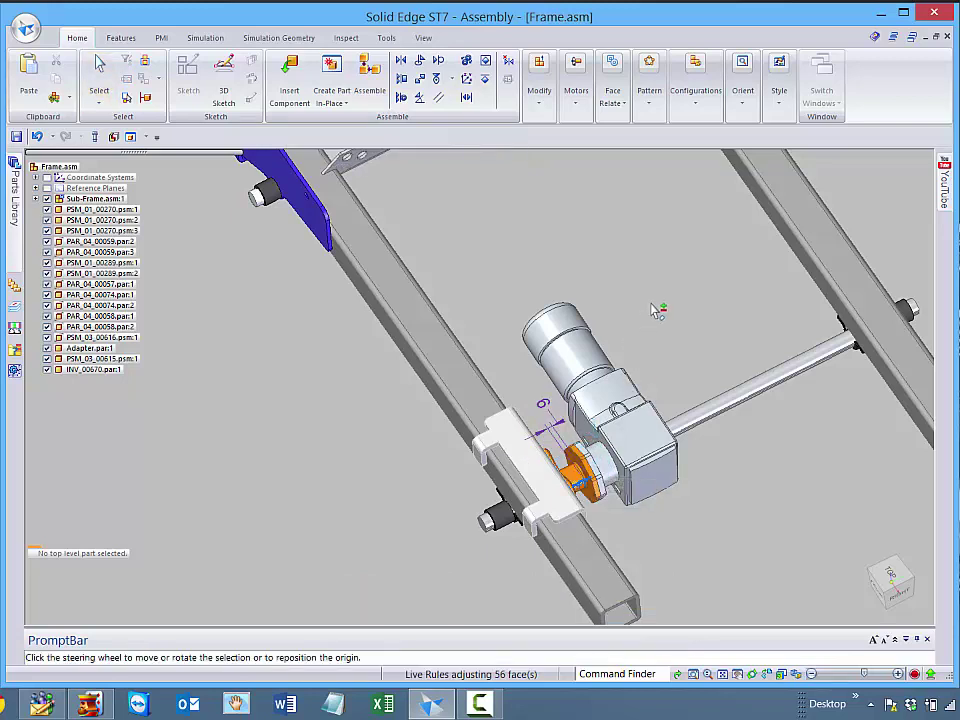
{"action": "left_click", "coordinate": [664, 330]}
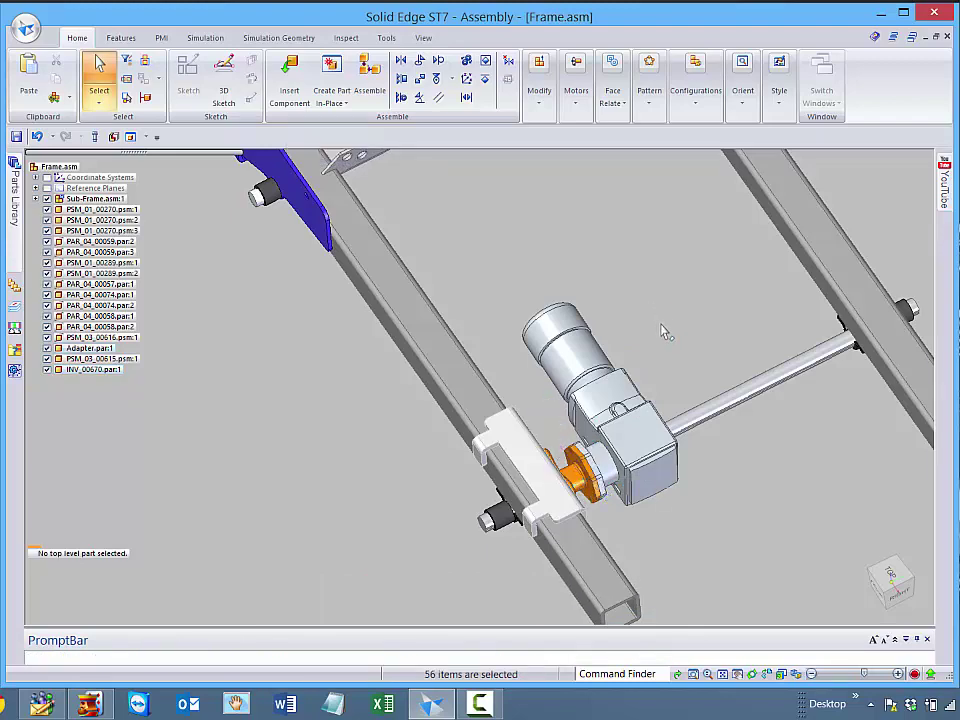
{"action": "key", "text": "ctrl+r"}
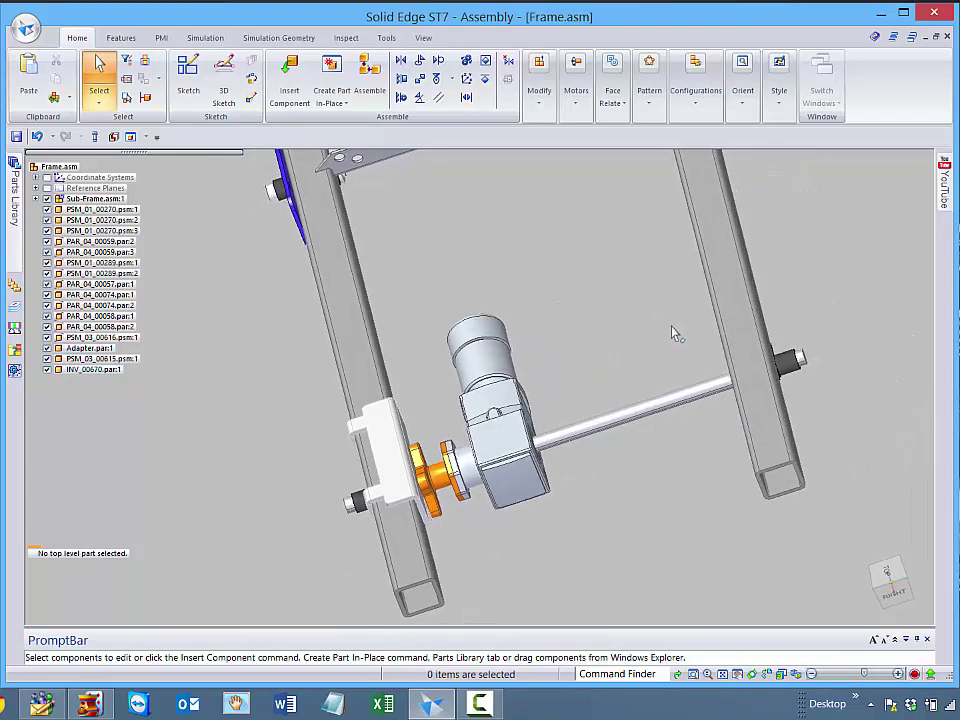
{"action": "scroll", "coordinate": [671, 332], "scroll_direction": "up", "scroll_amount": 3}
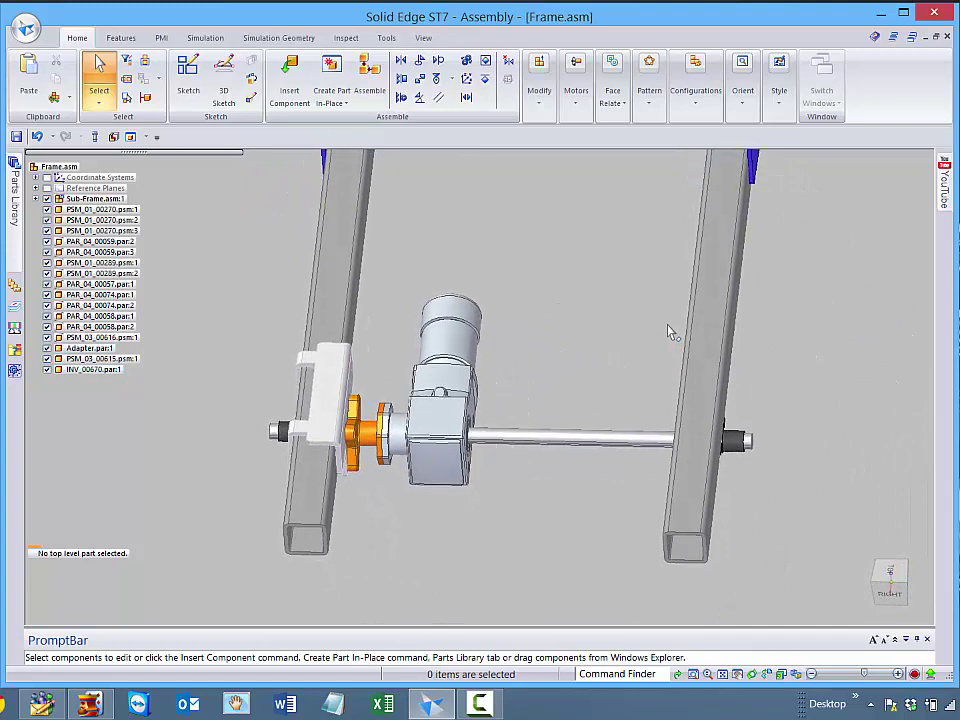
{"action": "scroll", "coordinate": [667, 331], "scroll_direction": "up", "scroll_amount": 3}
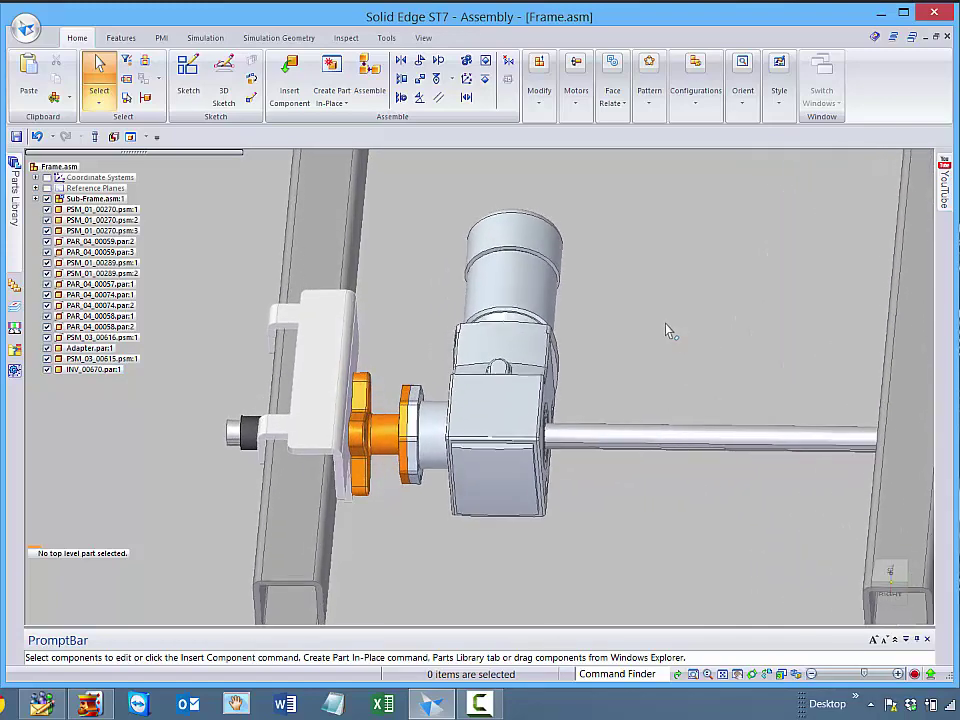